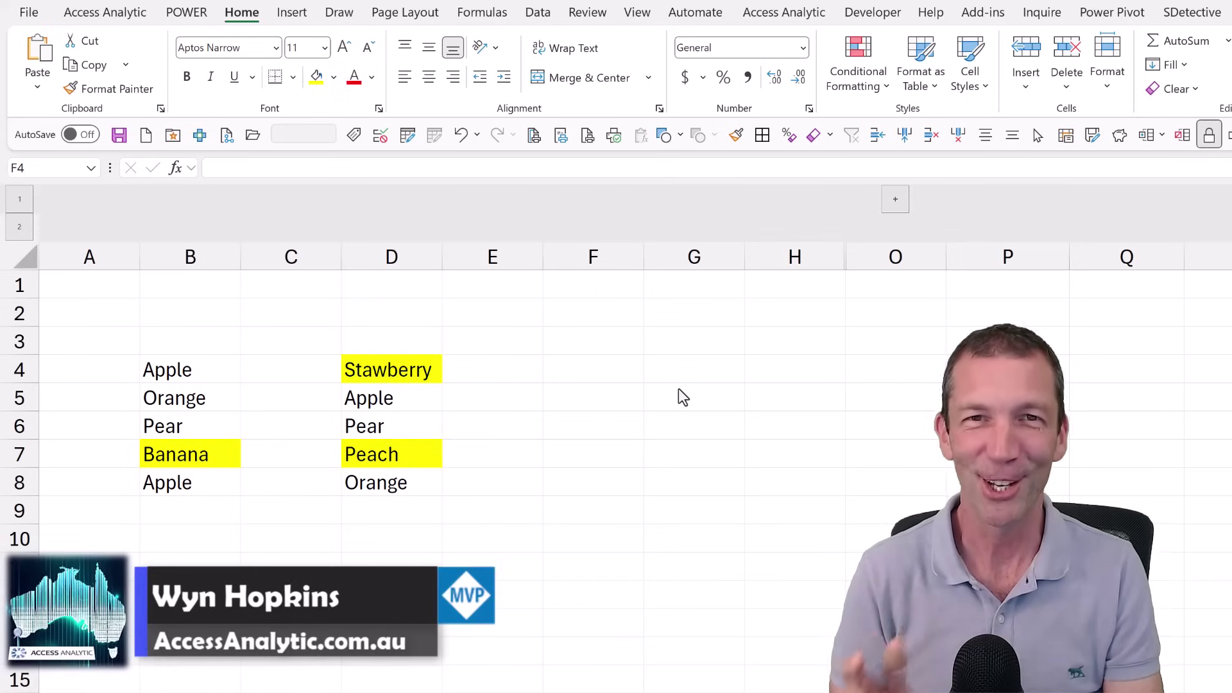
Enter =aaCompare2Lists(B4:B8,D4:D8) in G4 and autofit column G to show the spilled exceptions.
left_click(688, 373)
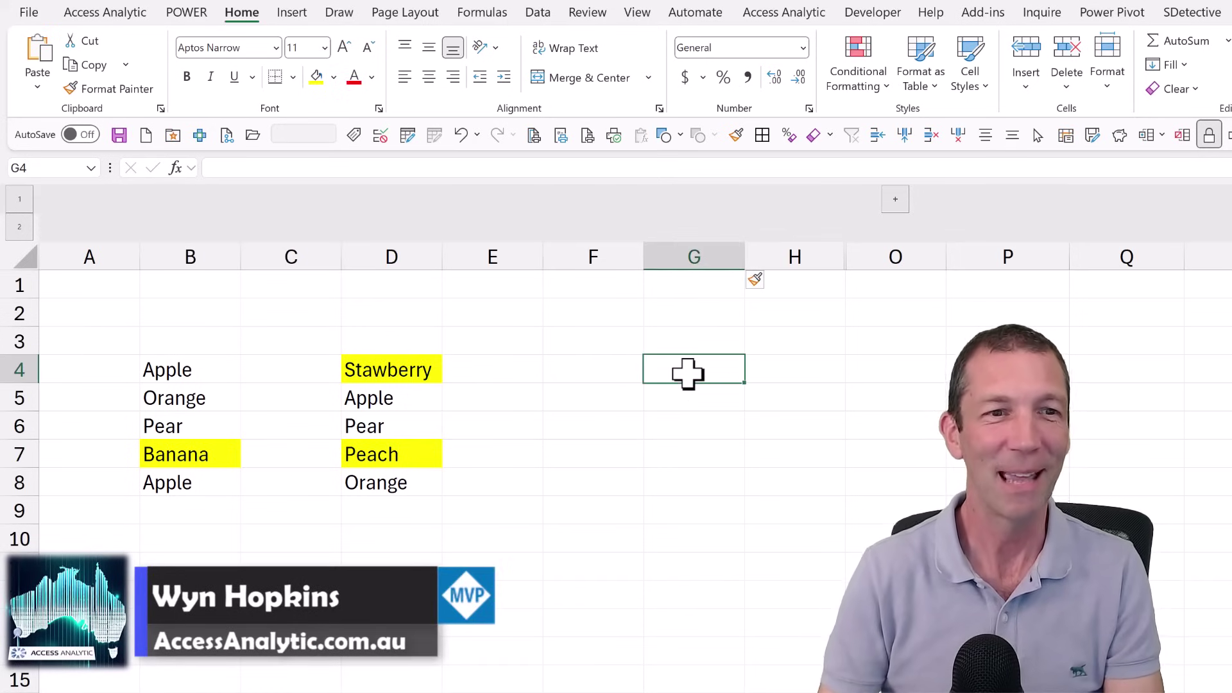
type("=aa")
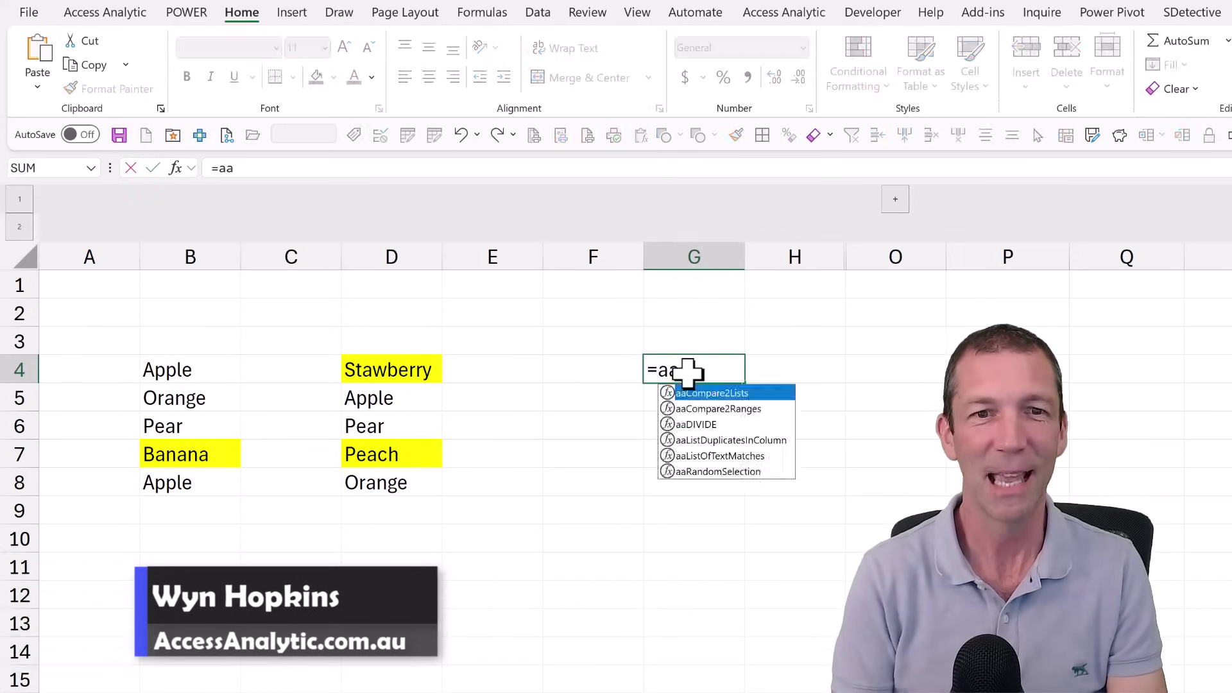
key("Tab")
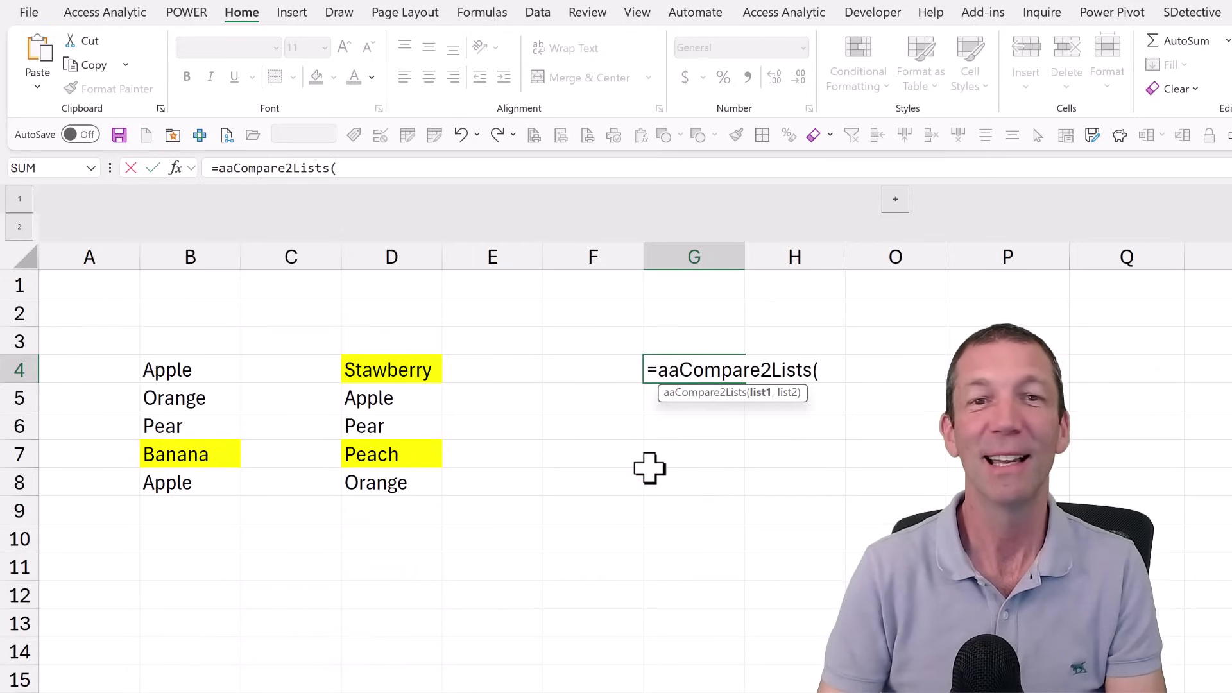
left_click_drag(192, 376, 176, 484)
type(",")
left_click_drag(385, 366, 380, 491)
key("Return")
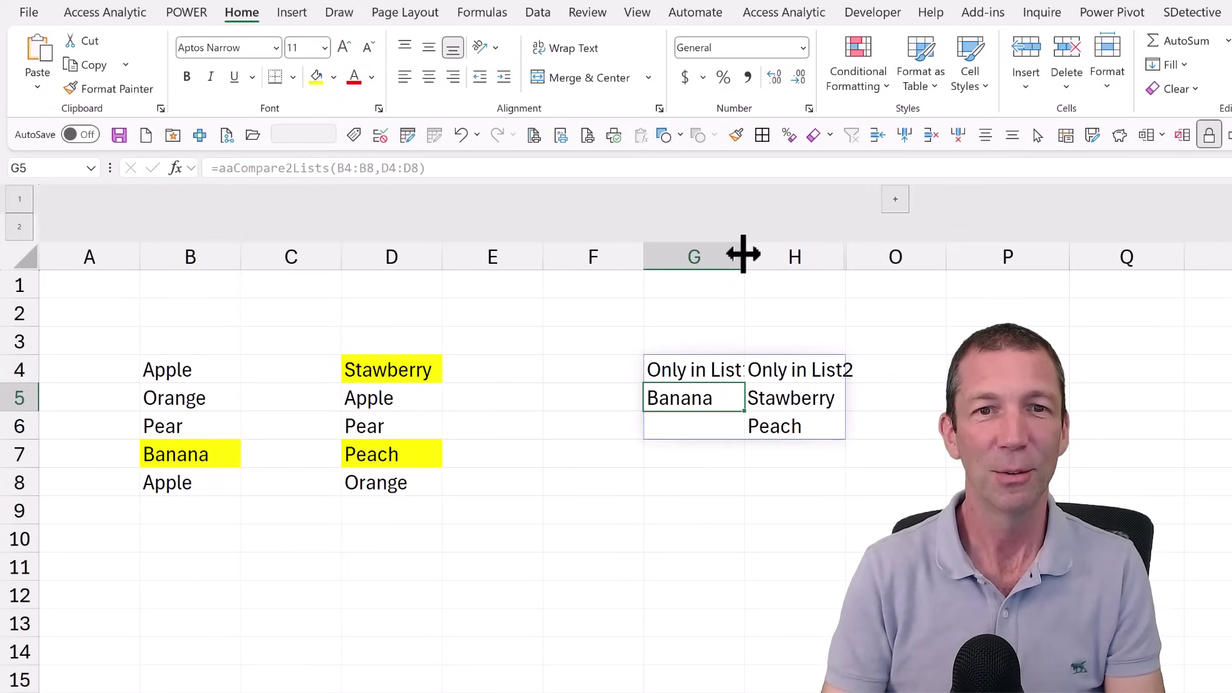
double_click(744, 244)
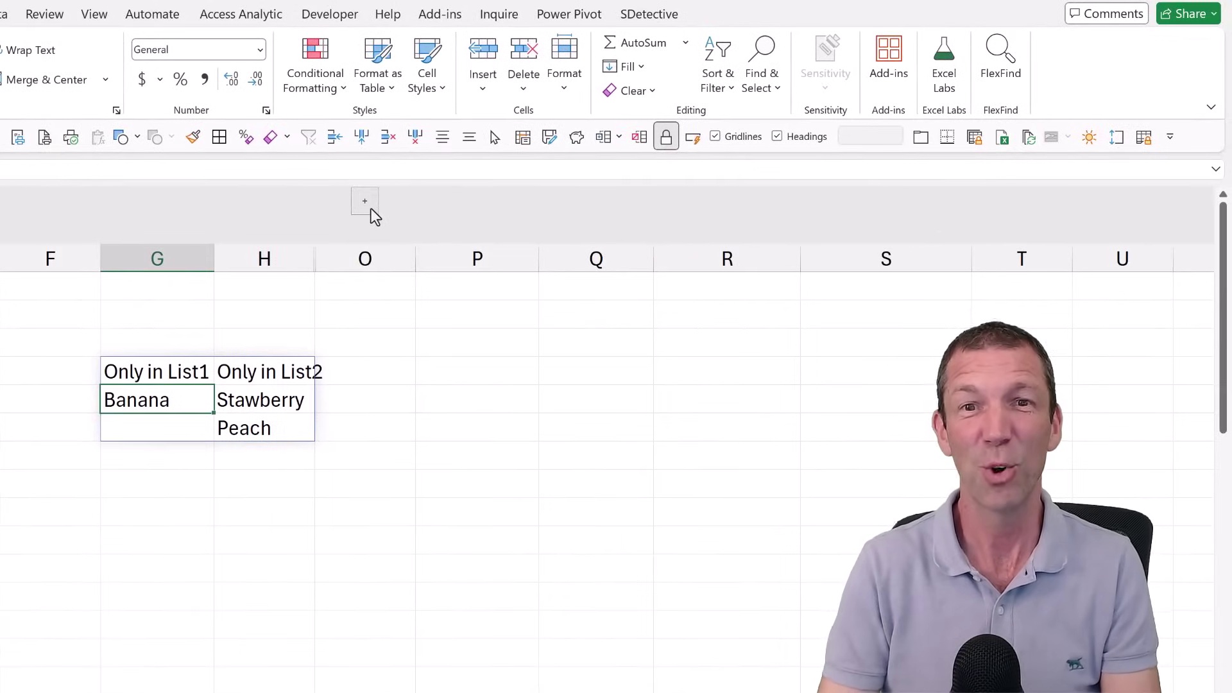
Expand the hidden name-list columns and enter =aaCompare2Lists(J:J,M:M) in G12.
left_click(373, 209)
left_click(144, 536)
type("=aa")
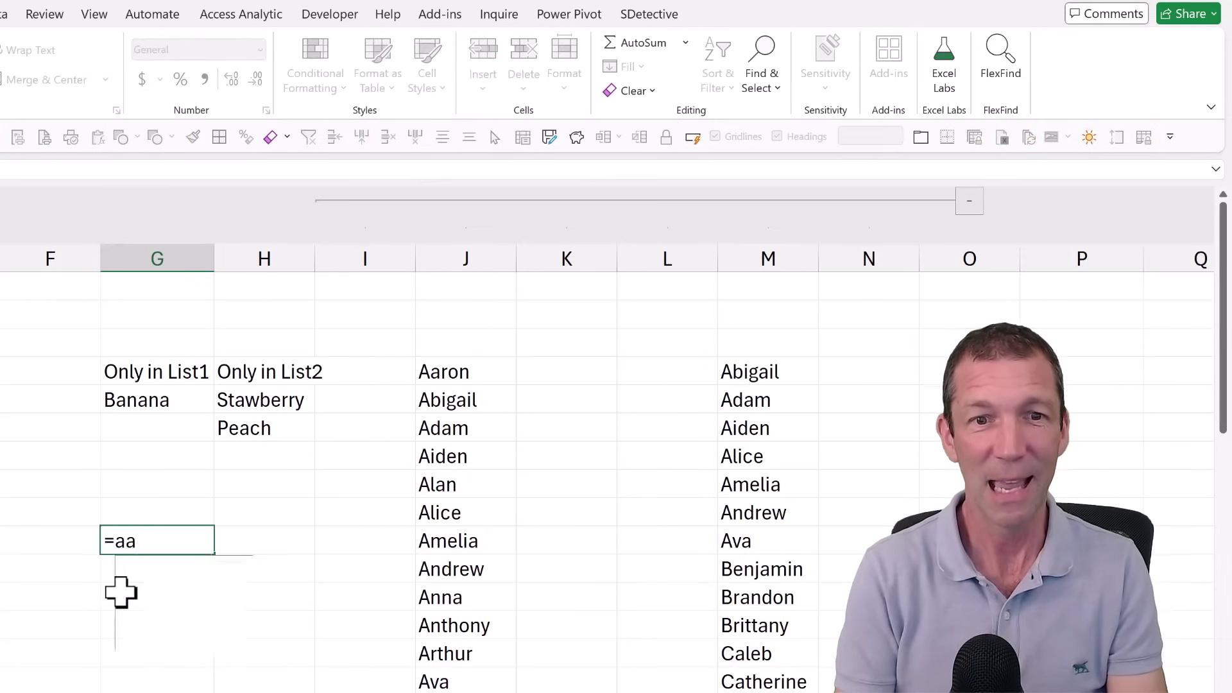
key("Tab")
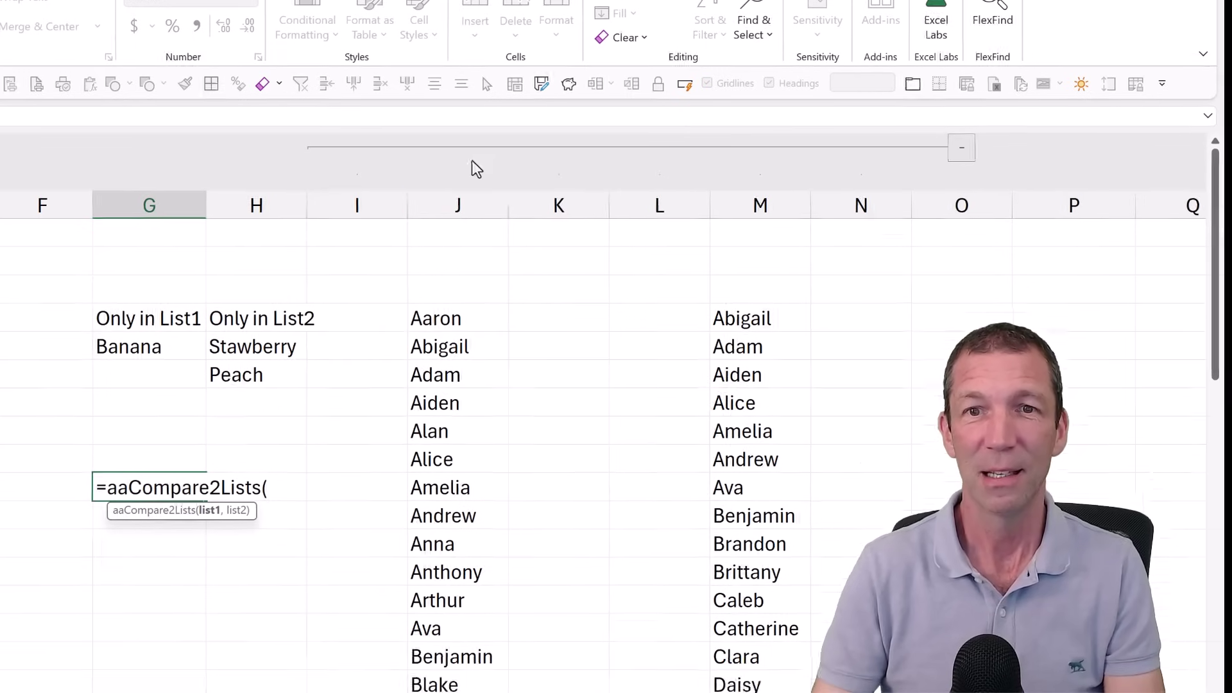
left_click(457, 257)
type(",")
left_click(768, 59)
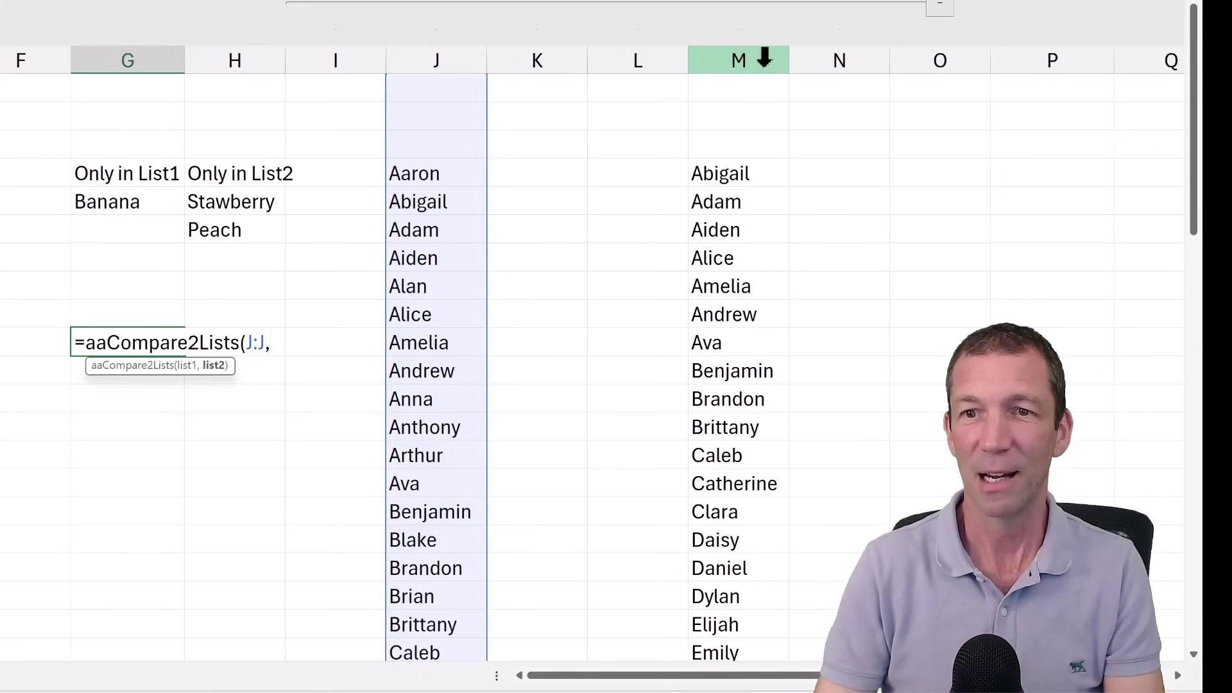
type(")")
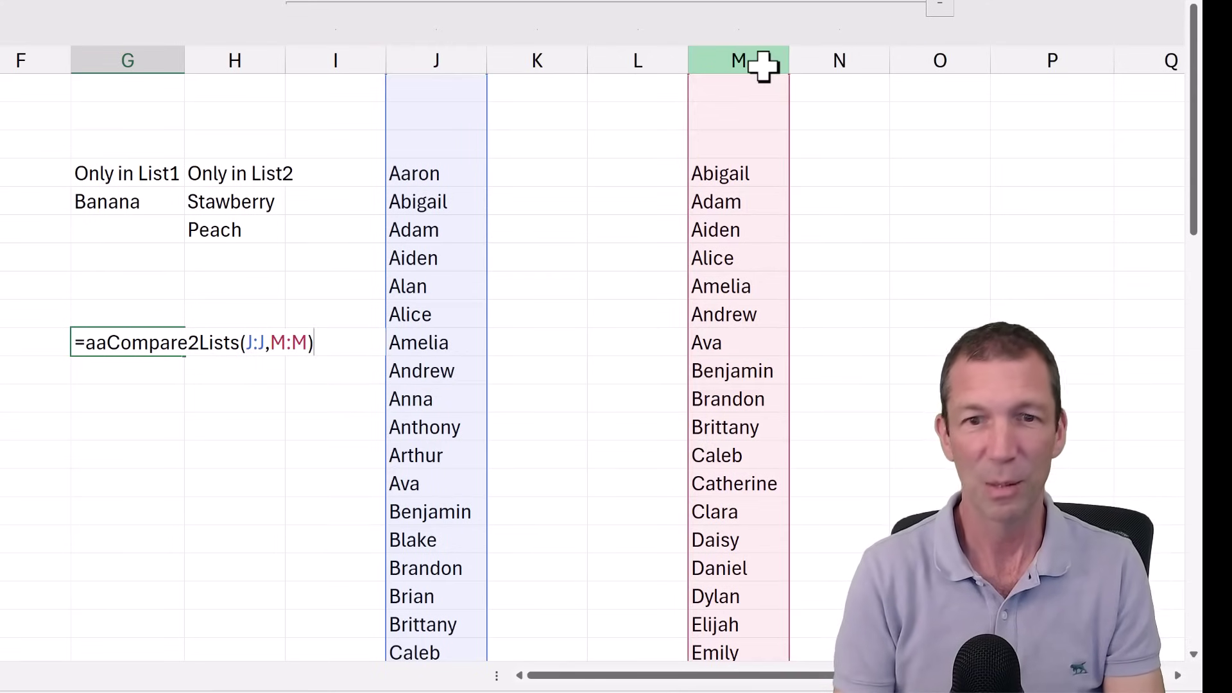
key("ctrl+Return")
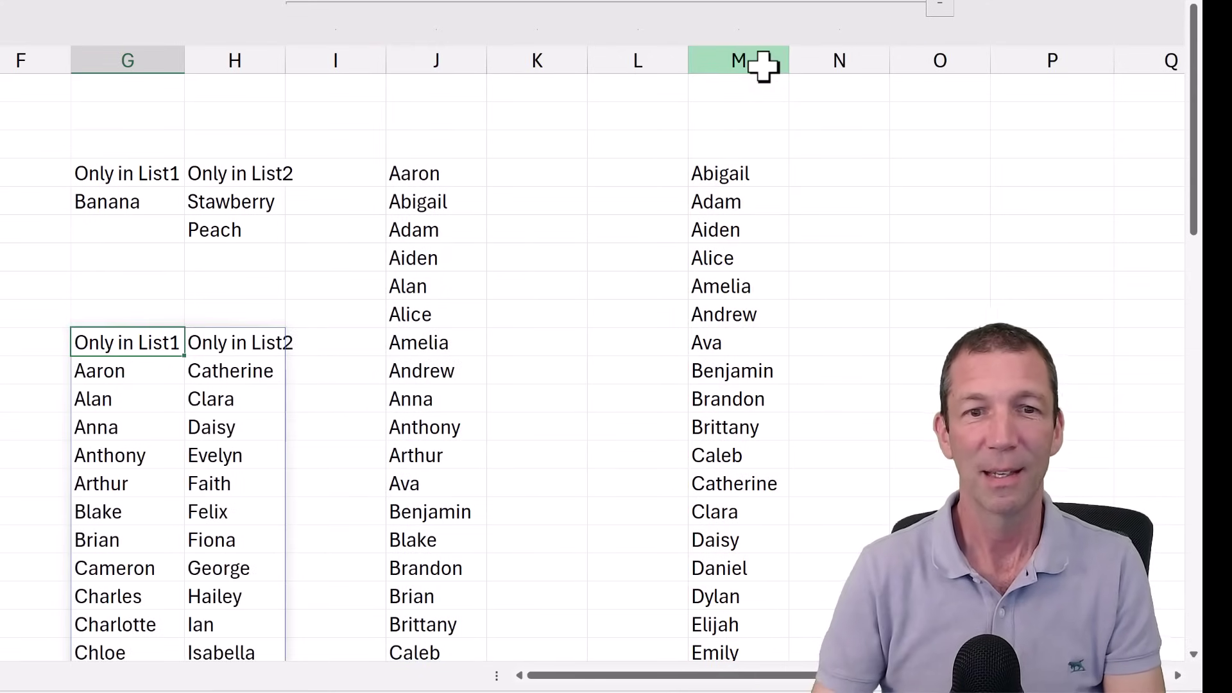
Check the result Catherine in column H against the names in column M.
left_click(262, 375)
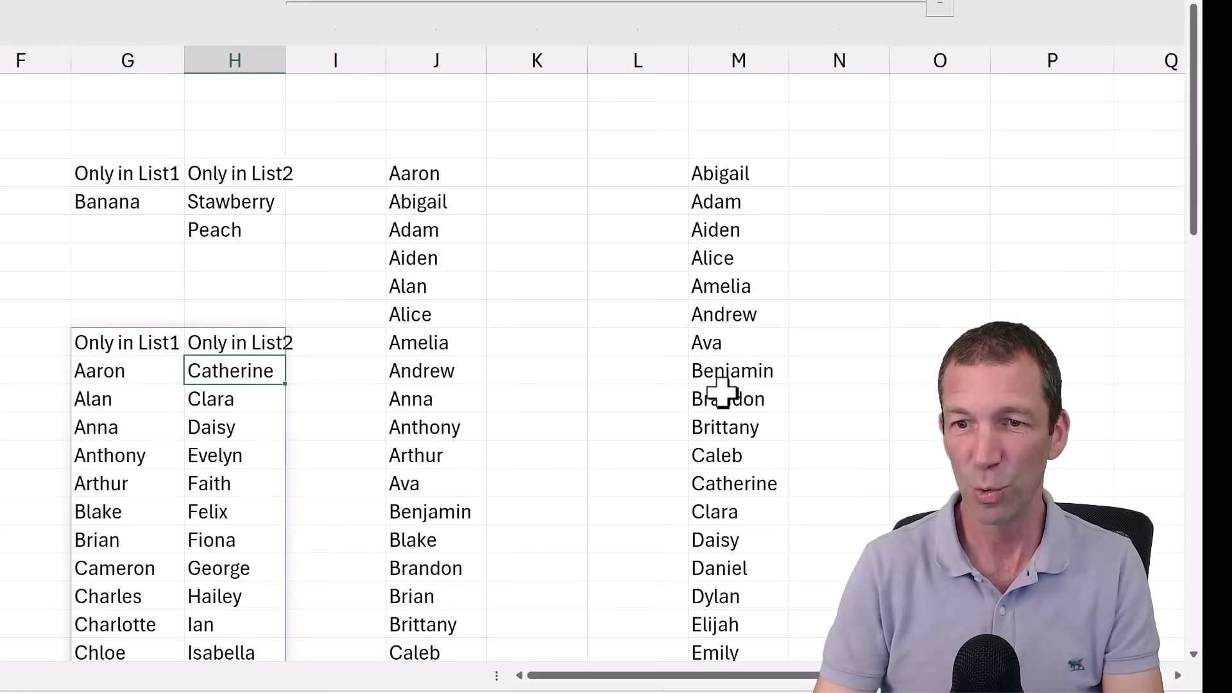
left_click(721, 479)
scroll(487, 530, "down", 1)
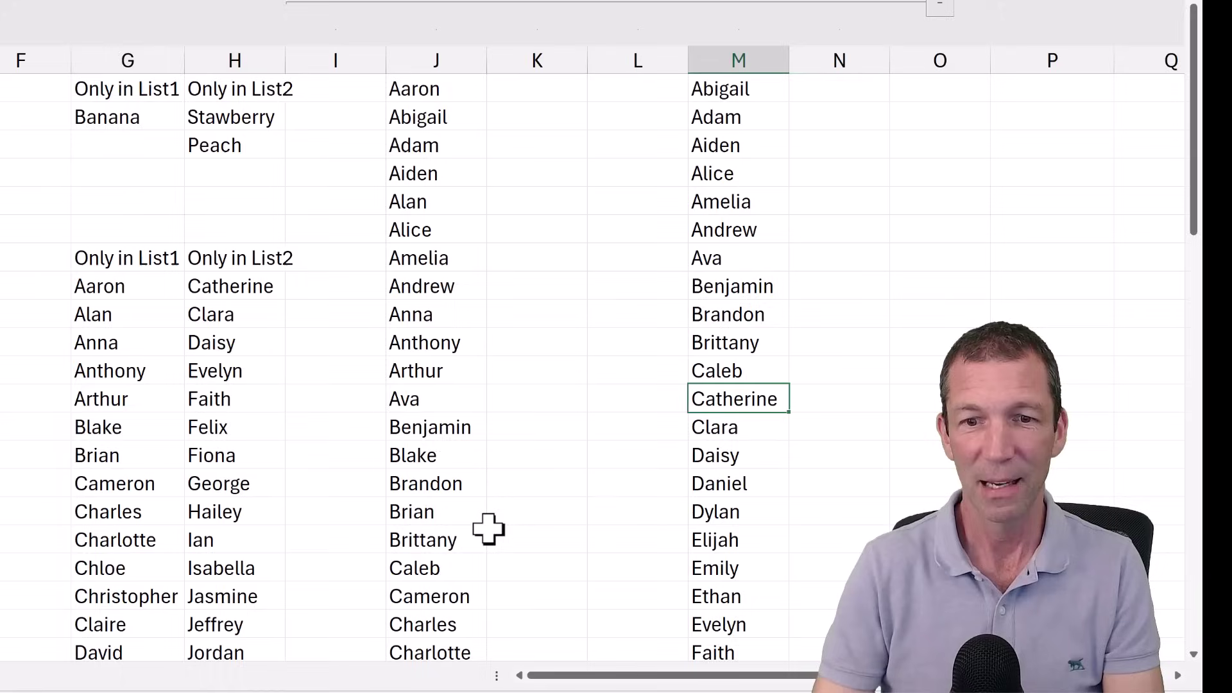
scroll(488, 530, "down", 1)
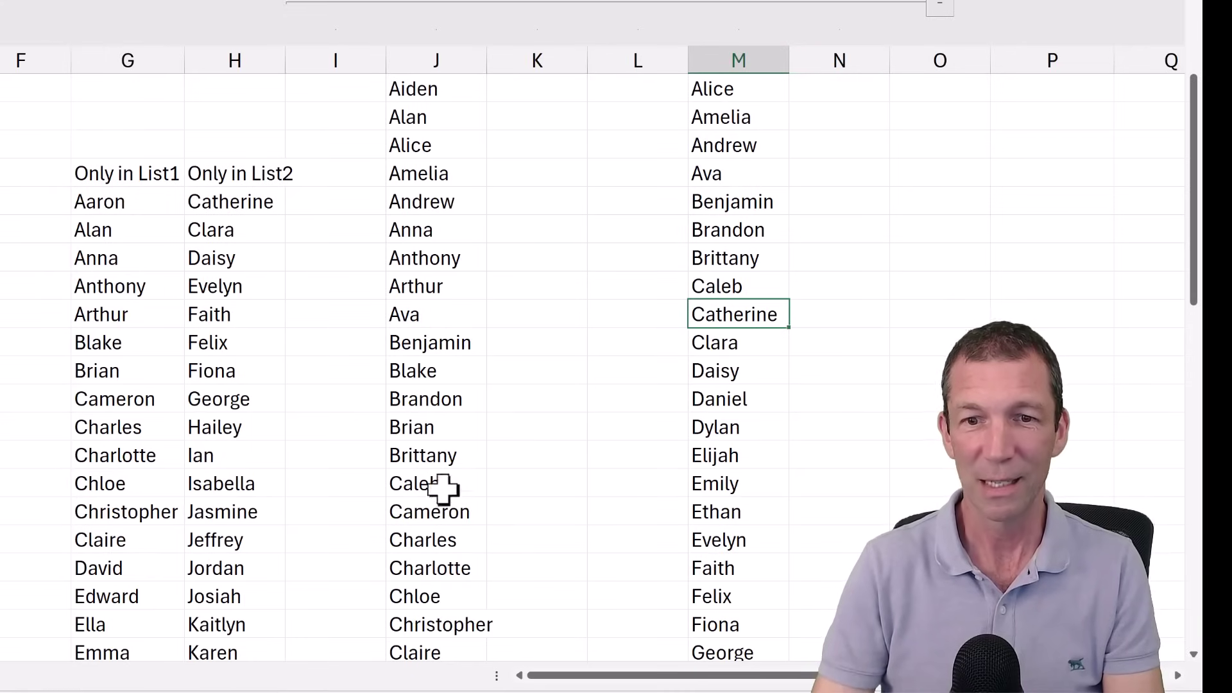
scroll(334, 449, "up", 2)
scroll(122, 430, "down", 2)
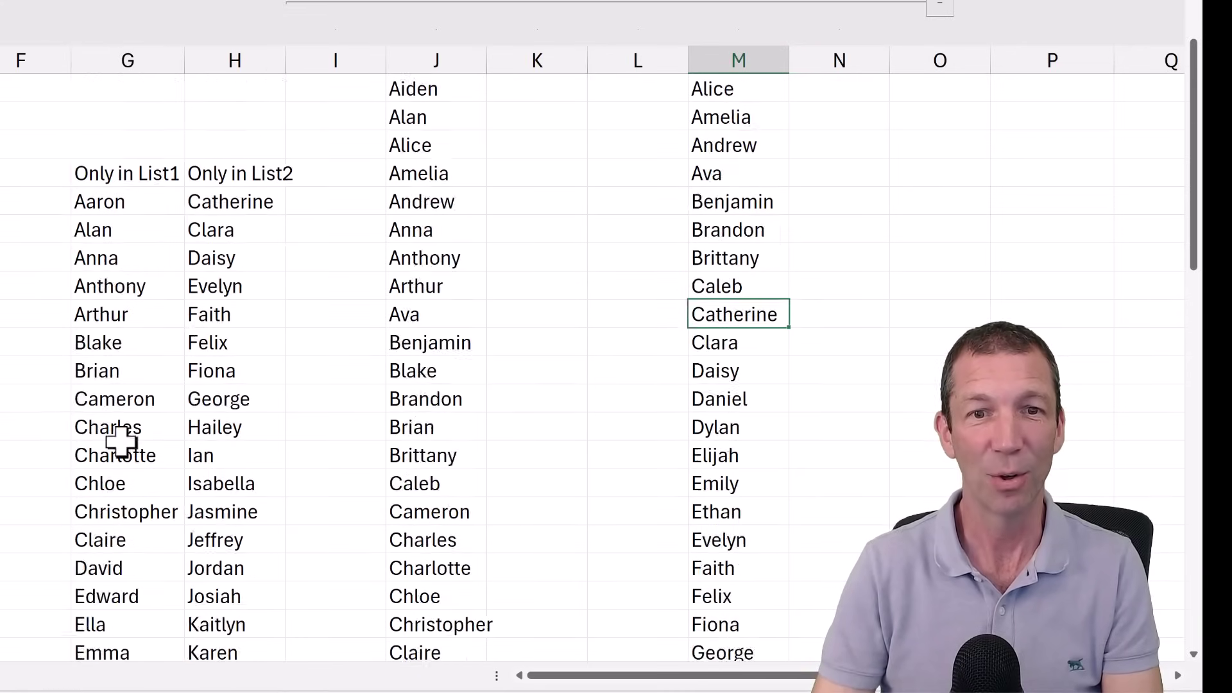
scroll(119, 440, "down", 5)
scroll(122, 430, "up", 6)
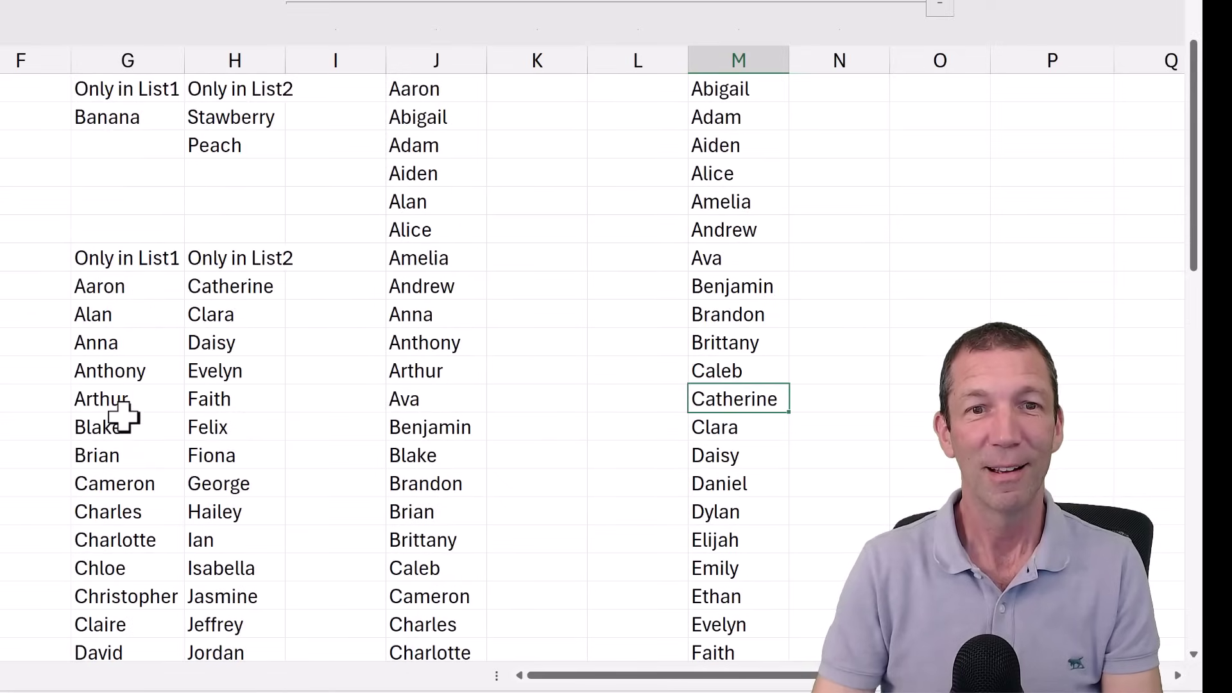
scroll(123, 417, "up", 1)
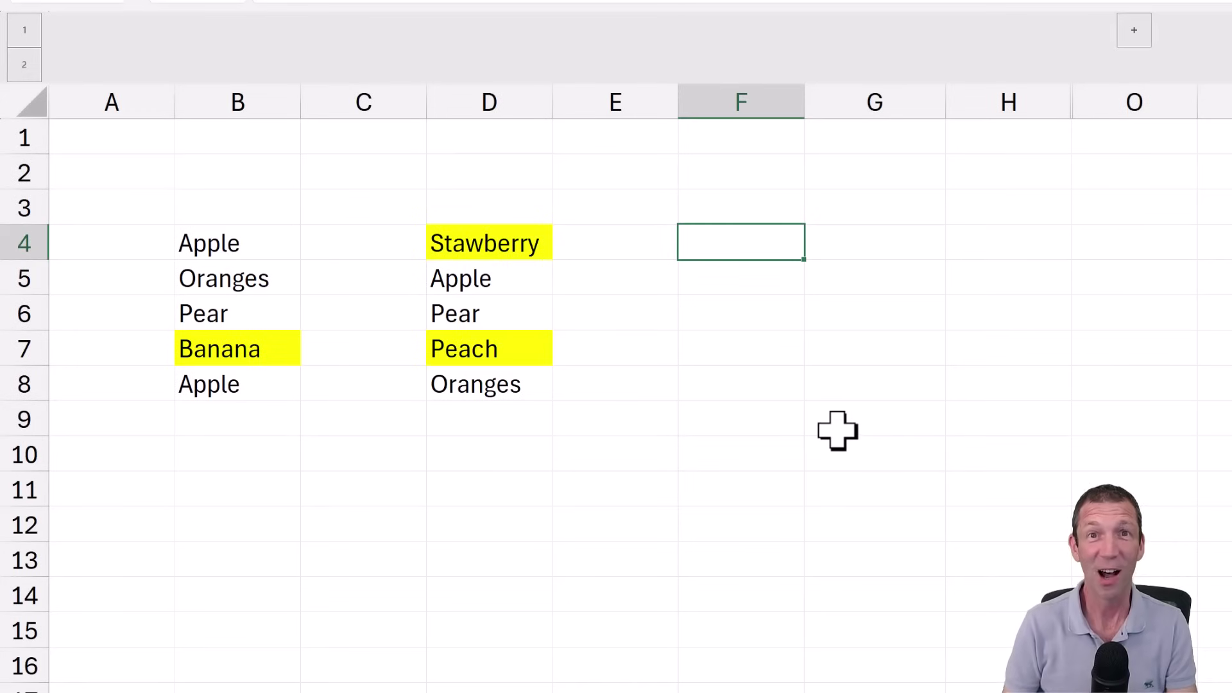
Enter =XMATCH(B4:B8,D4:D8) in F4 to spill match positions down column F.
type("xm")
key("Tab")
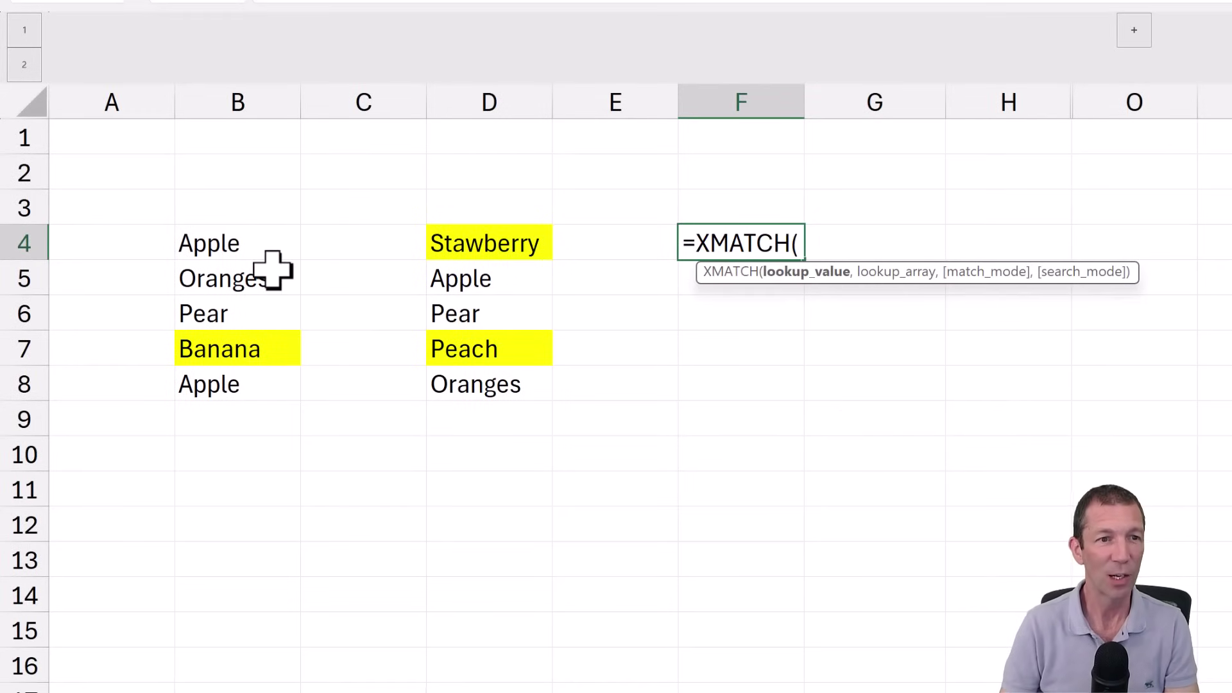
left_click_drag(265, 255, 232, 384)
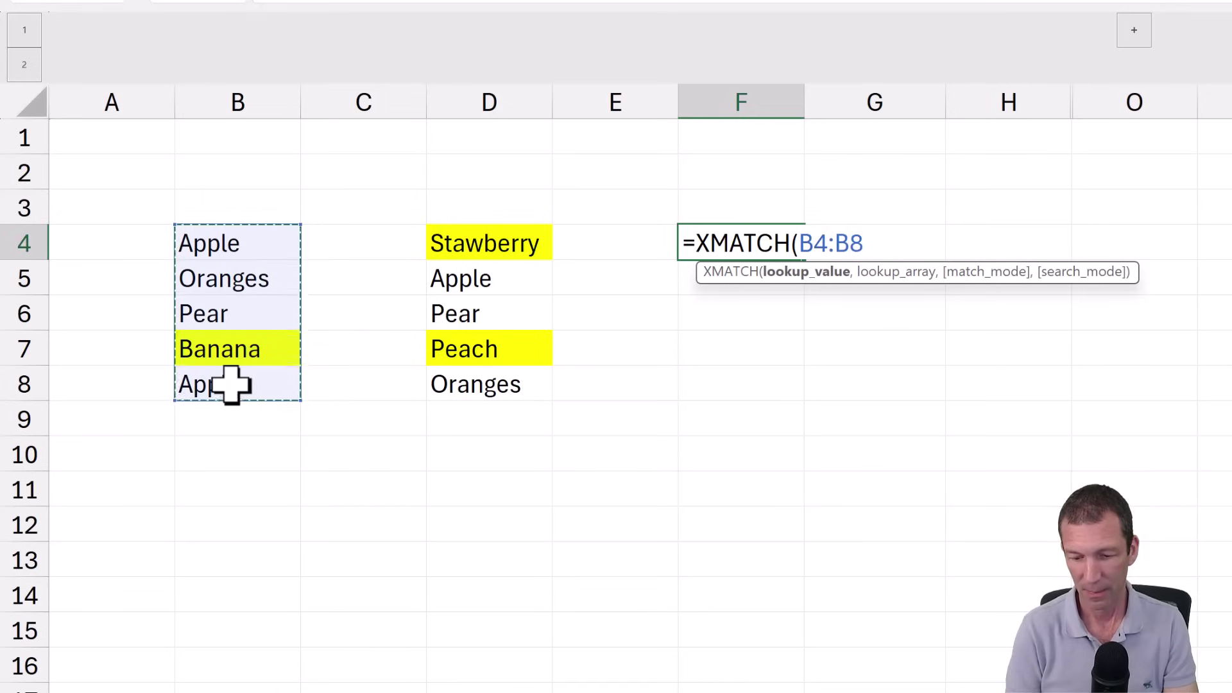
type(",")
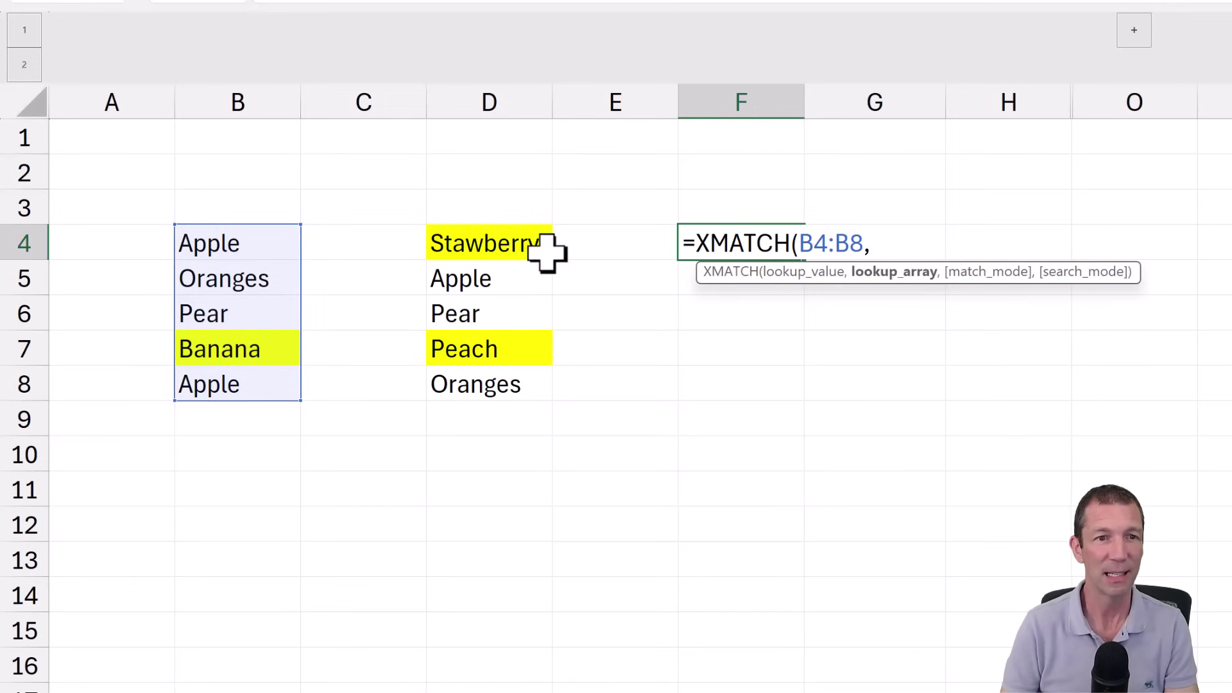
left_click_drag(548, 249, 505, 398)
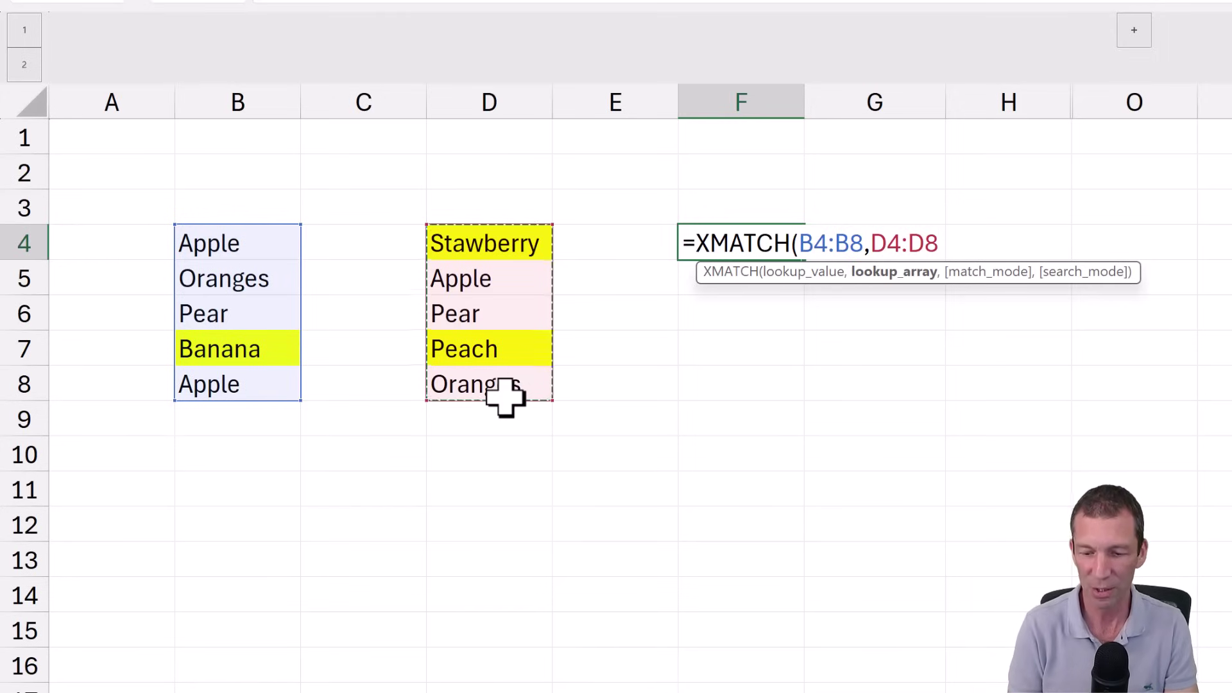
type(")")
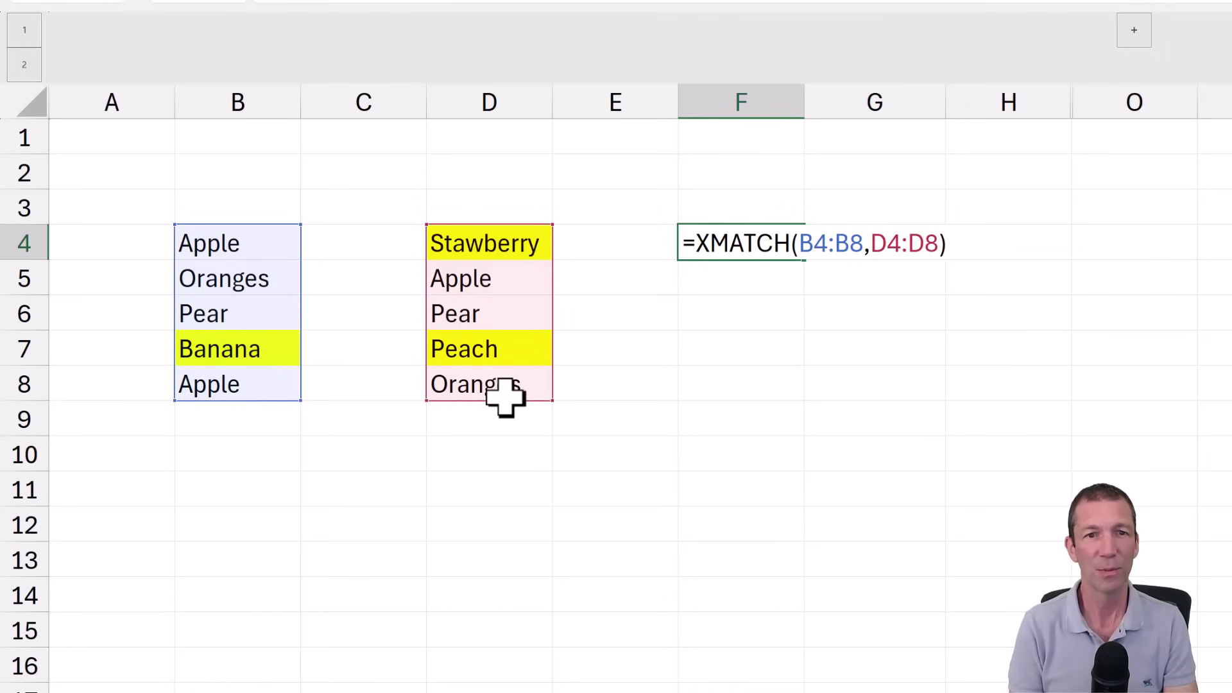
key("Return")
key("Up")
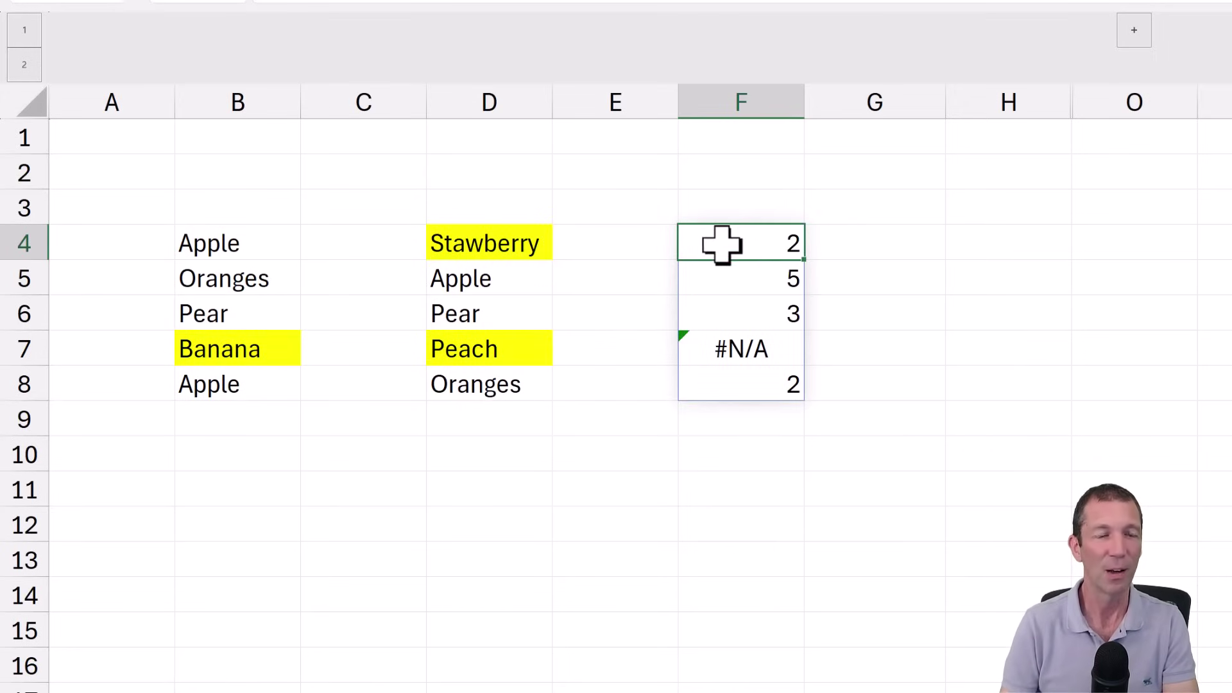
Verify the positions: Apple second, Oranges fifth, and Banana giving #N/A.
left_click(232, 250)
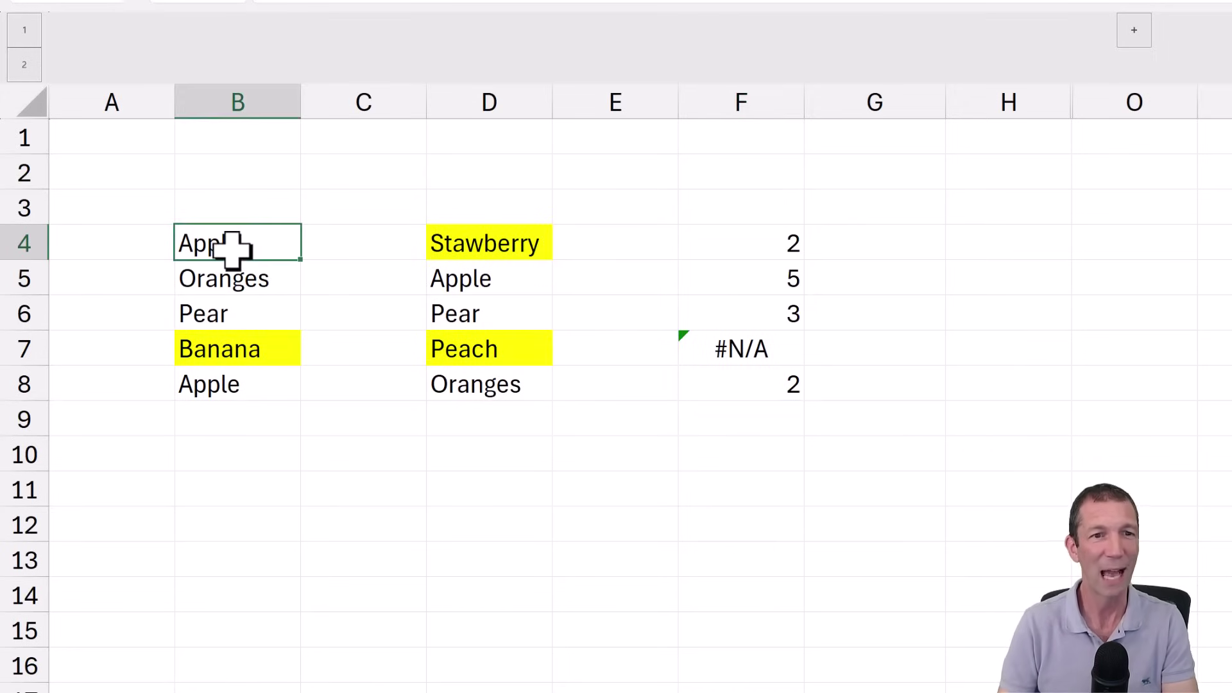
left_click(476, 280)
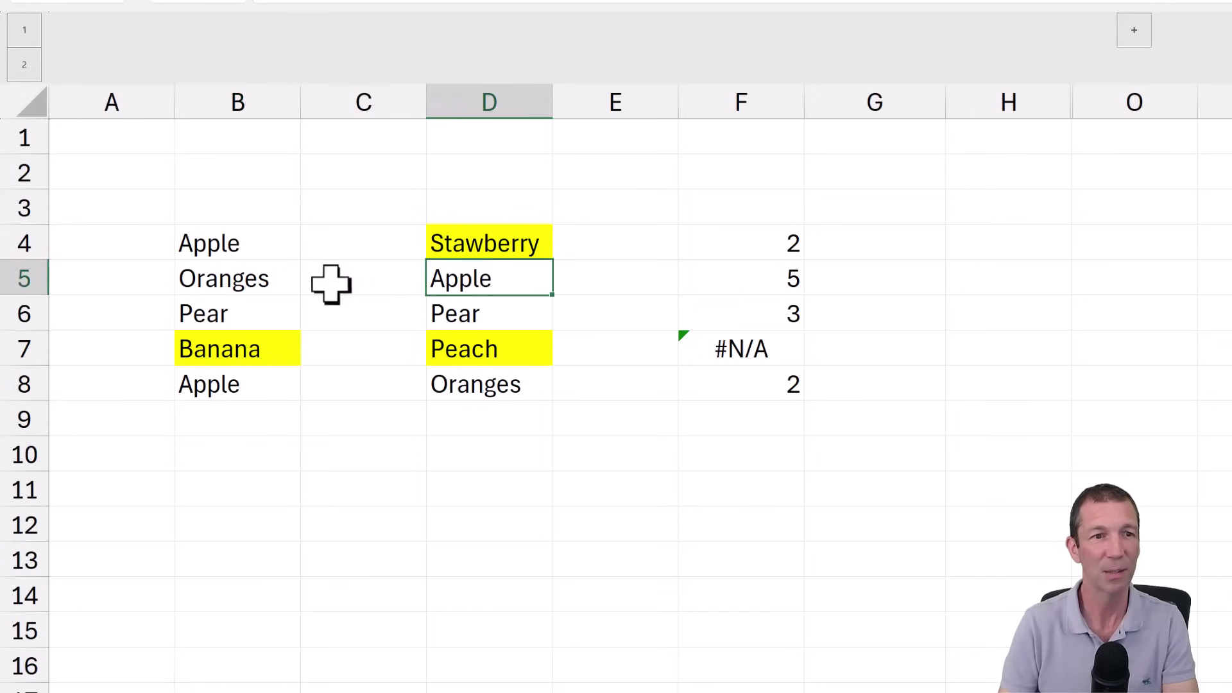
left_click(262, 284)
left_click(738, 276)
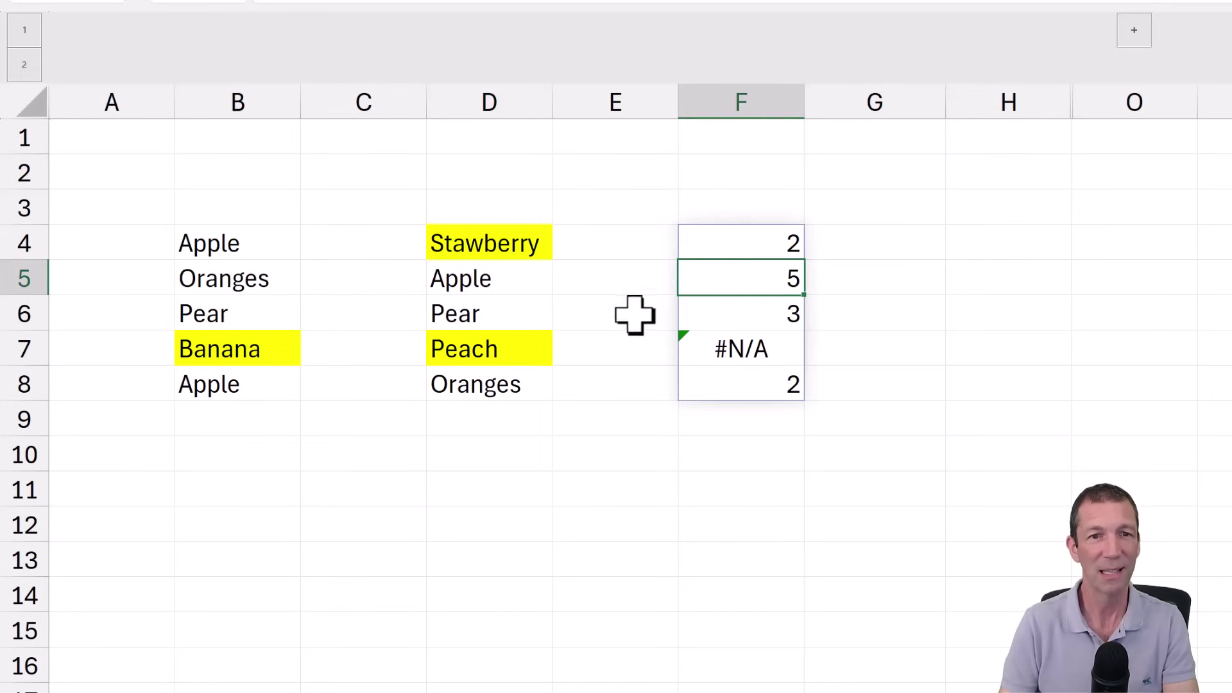
left_click(504, 387)
left_click(270, 348)
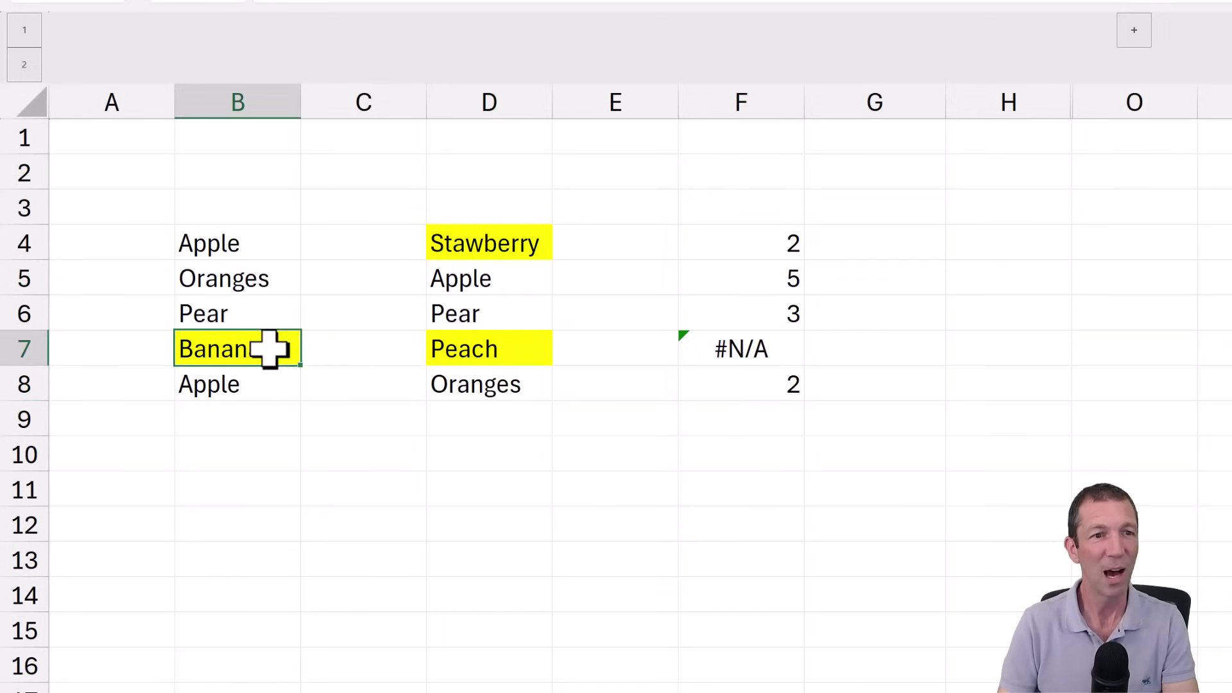
left_click(722, 353)
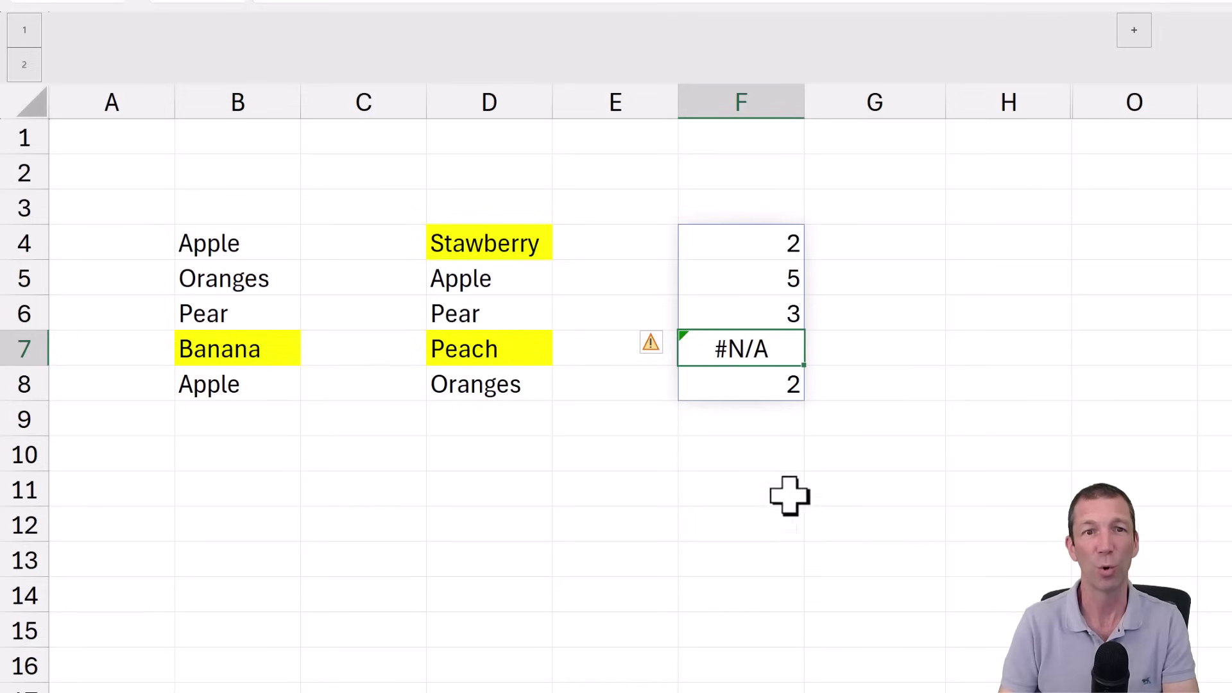
left_click(745, 254)
Wrap F4's XMATCH formula in ISNA() so Banana's row shows TRUE in F7.
key("F2")
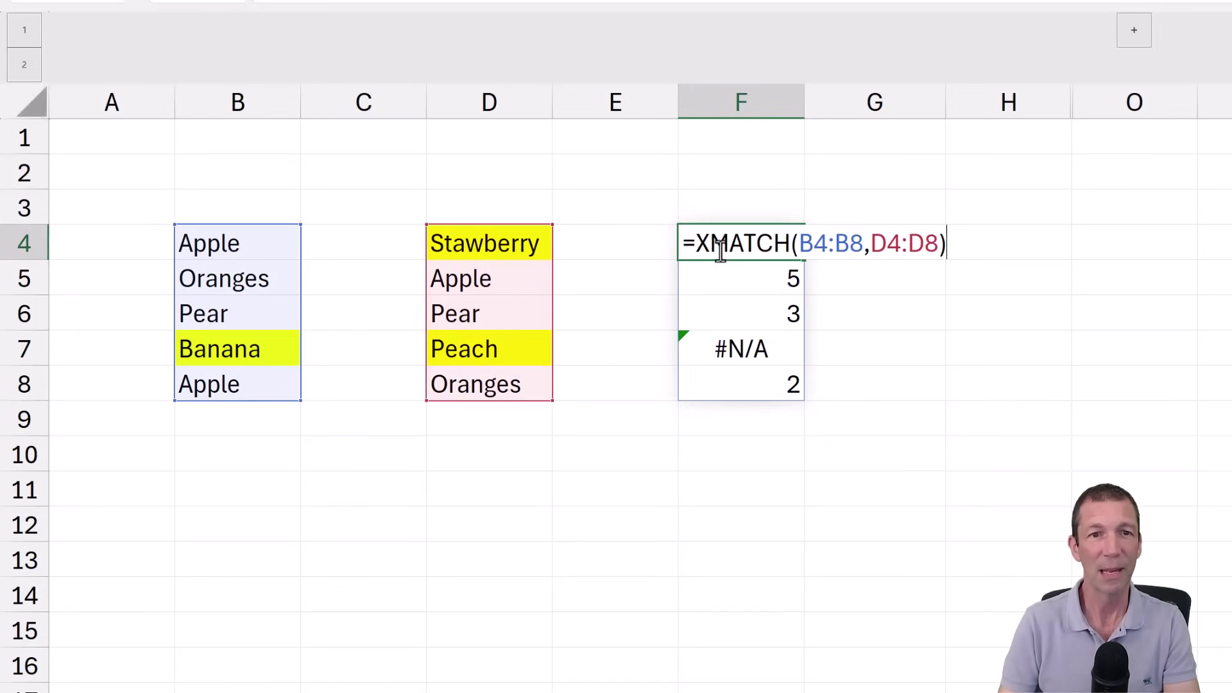
left_click(690, 245)
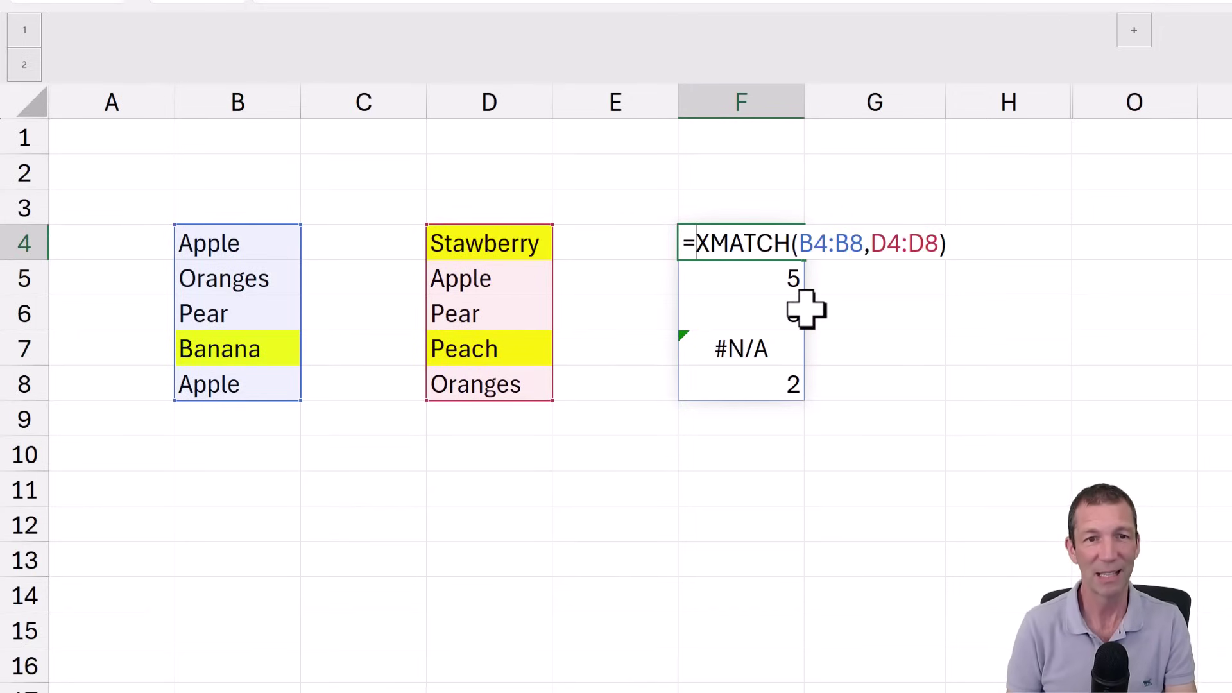
type("IS")
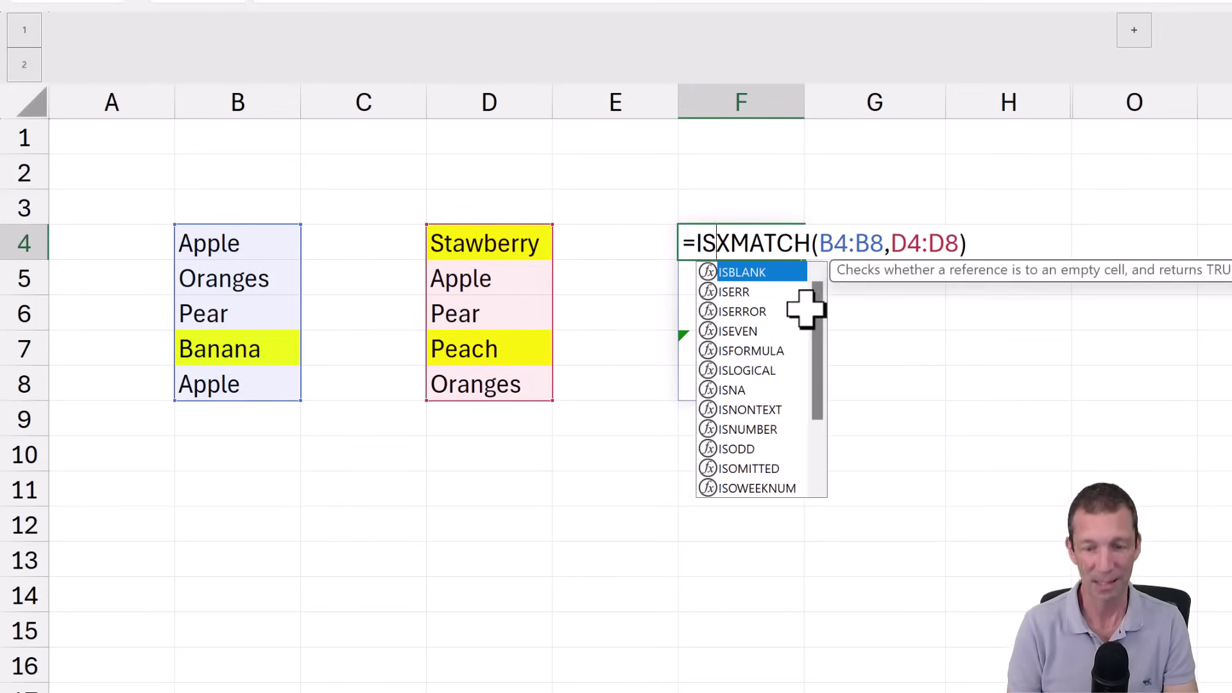
type("NA")
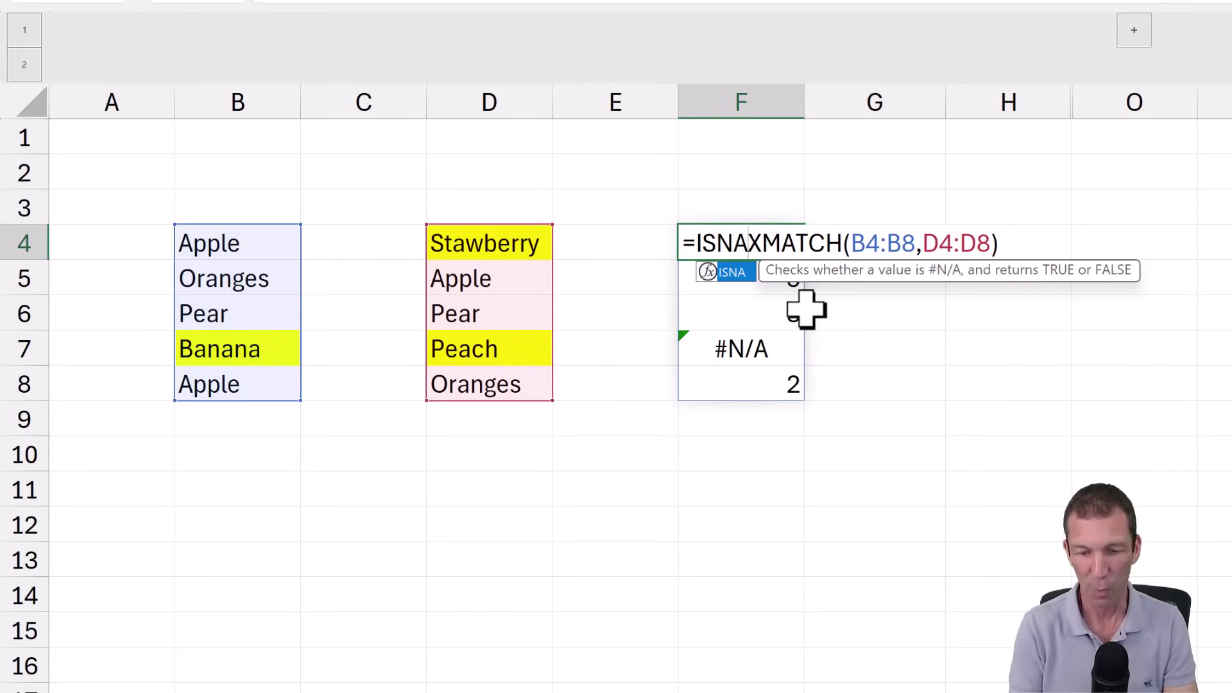
type("(")
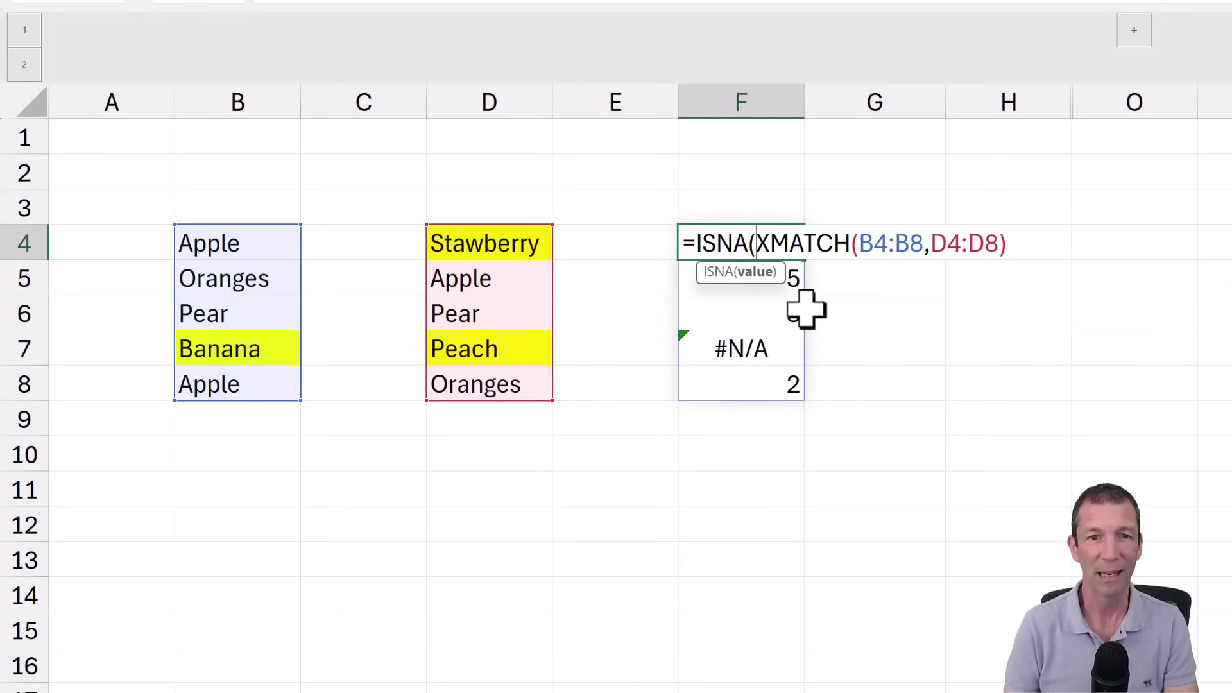
left_click(1004, 244)
type(")")
key("Return")
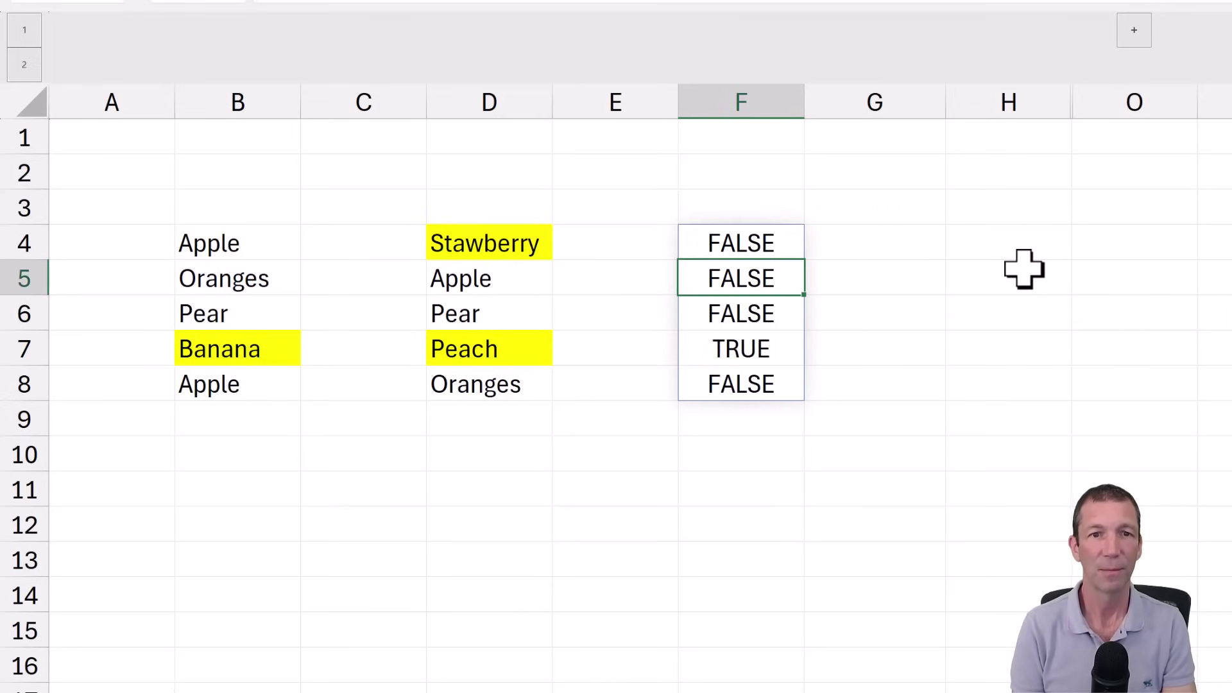
key("Up")
key("Down")
key("Down")
key("Down")
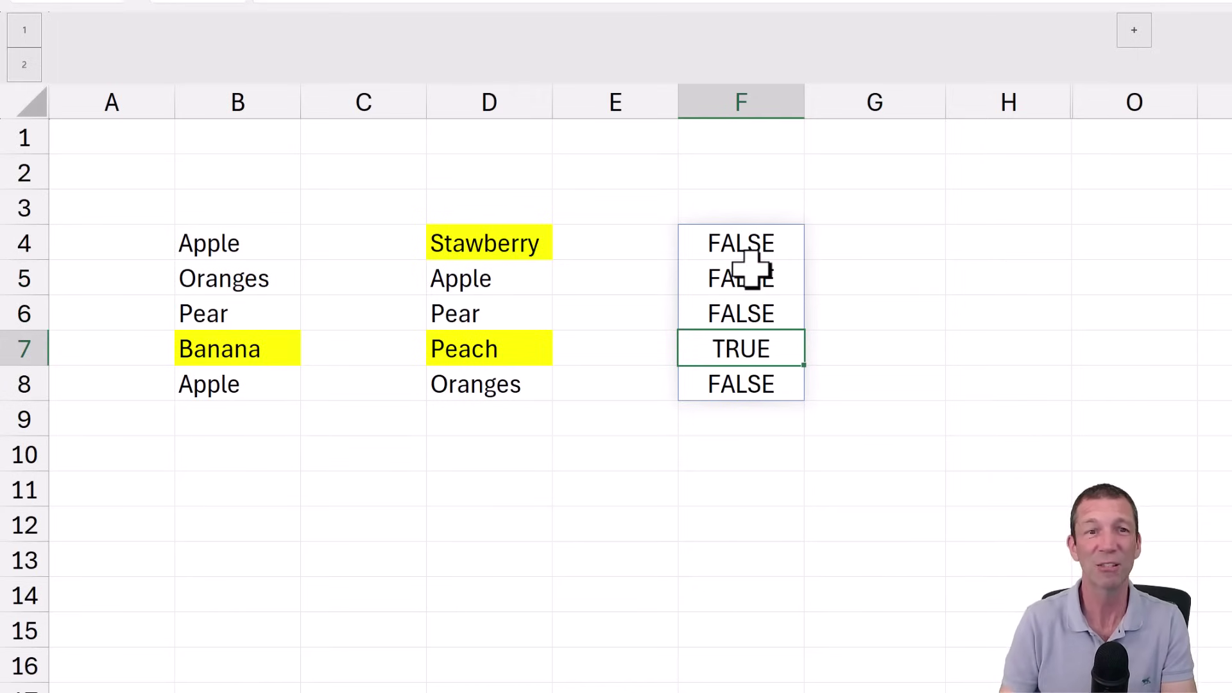
Change F4 to =FILTER(B4:B8, ISNA(XMATCH(B4:B8,D4:D8))) so only Banana is returned.
left_click(758, 253)
key("F2")
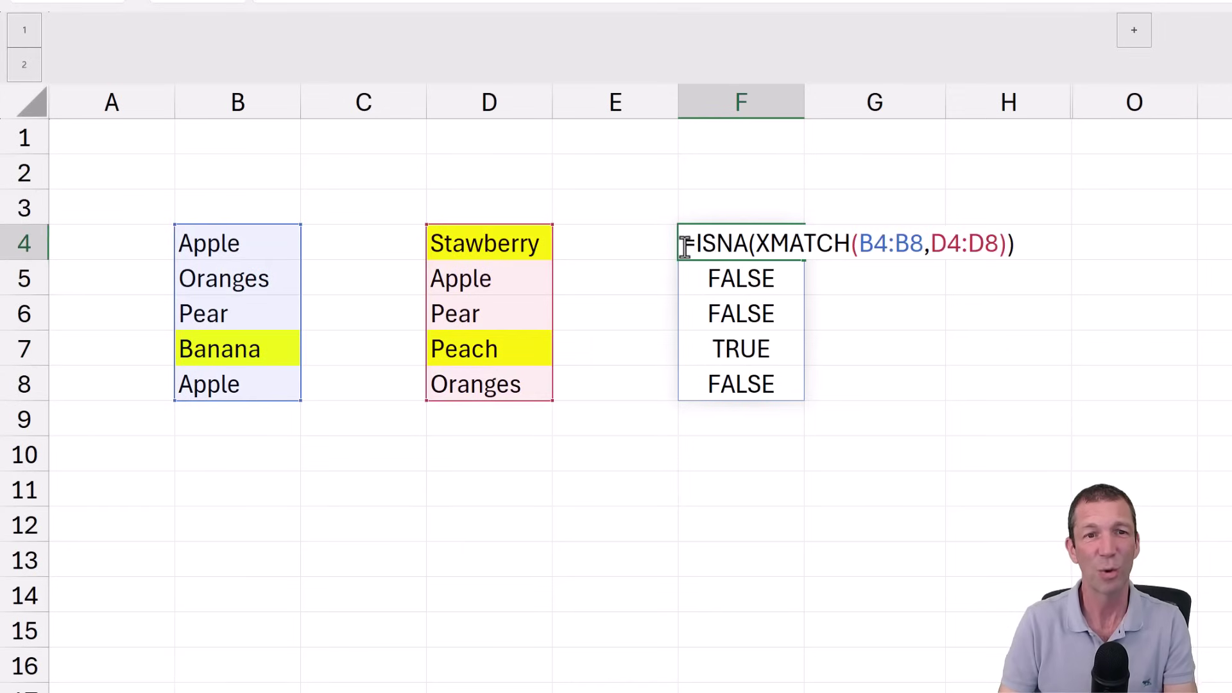
left_click(695, 244)
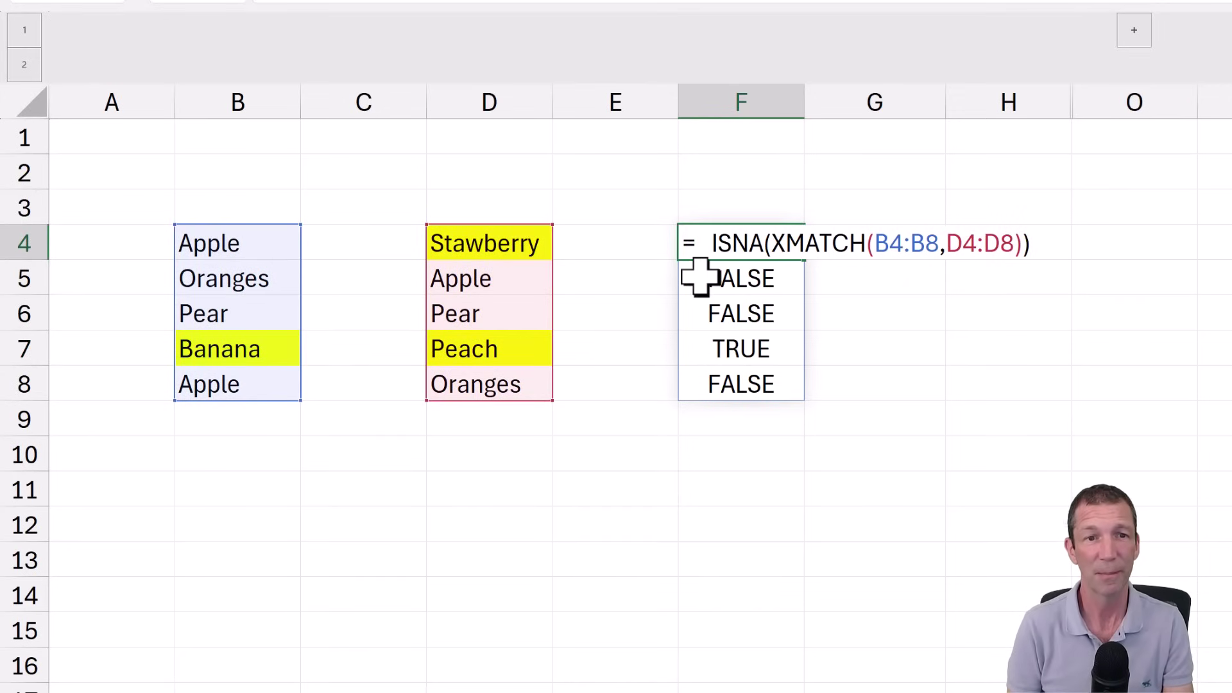
type("FILTER(")
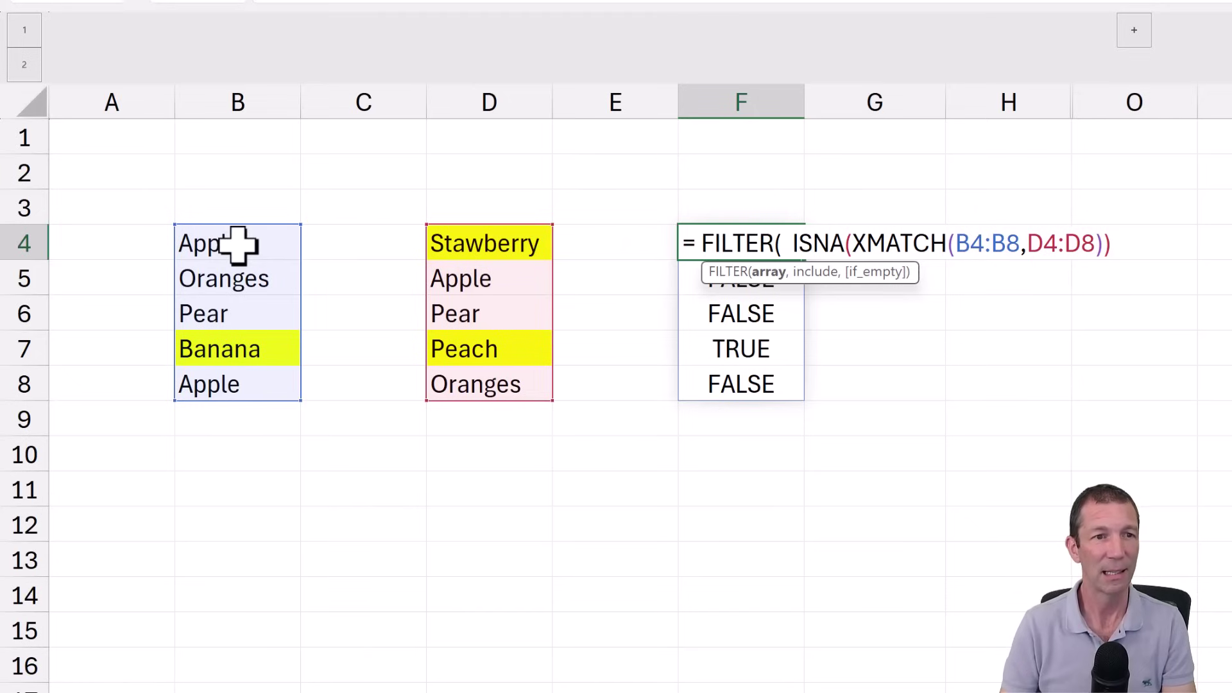
left_click_drag(240, 242, 237, 369)
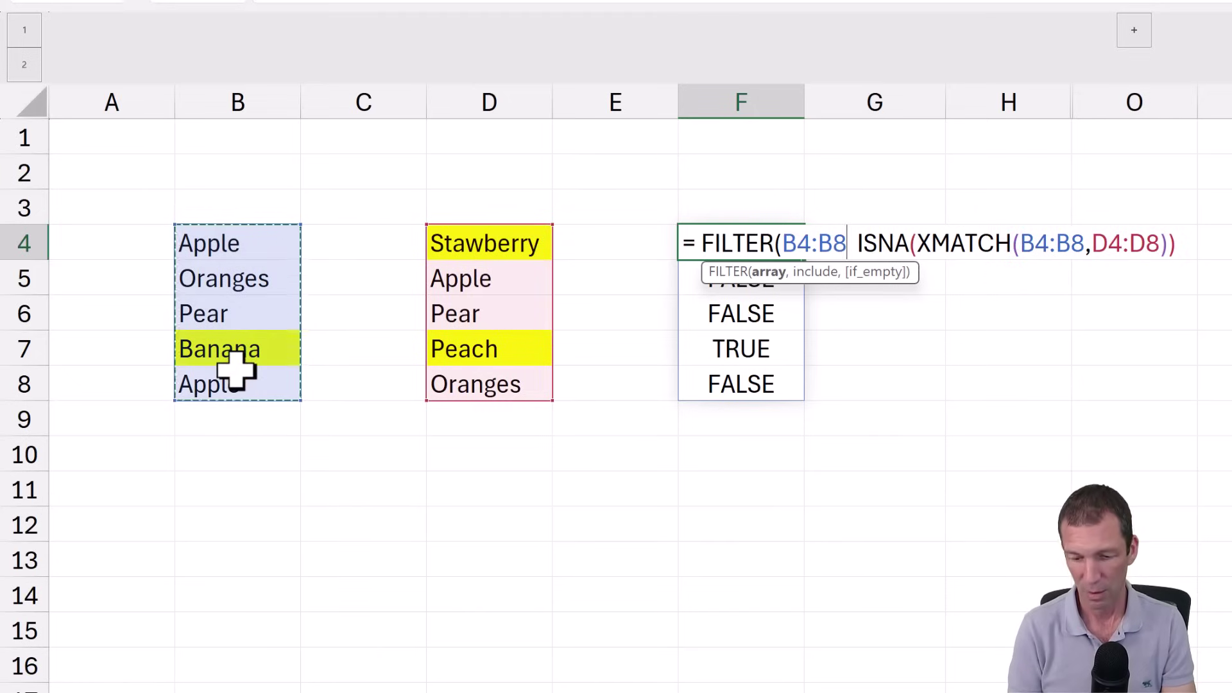
type(",")
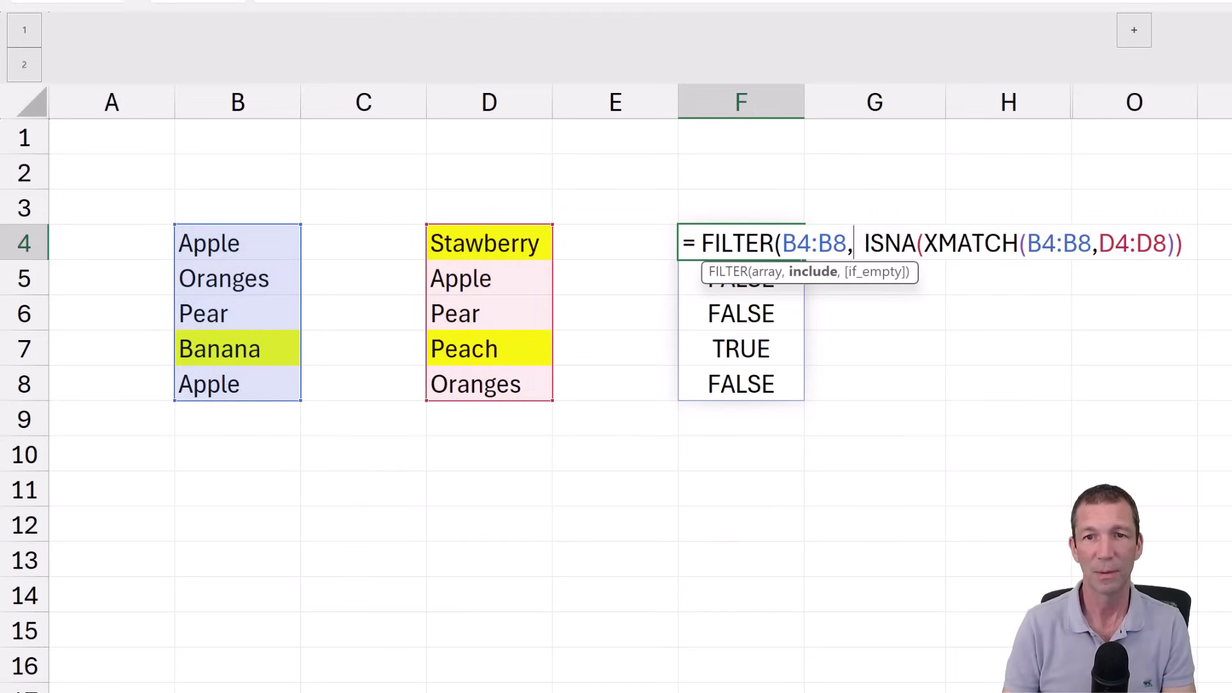
left_click(1187, 242)
type(")")
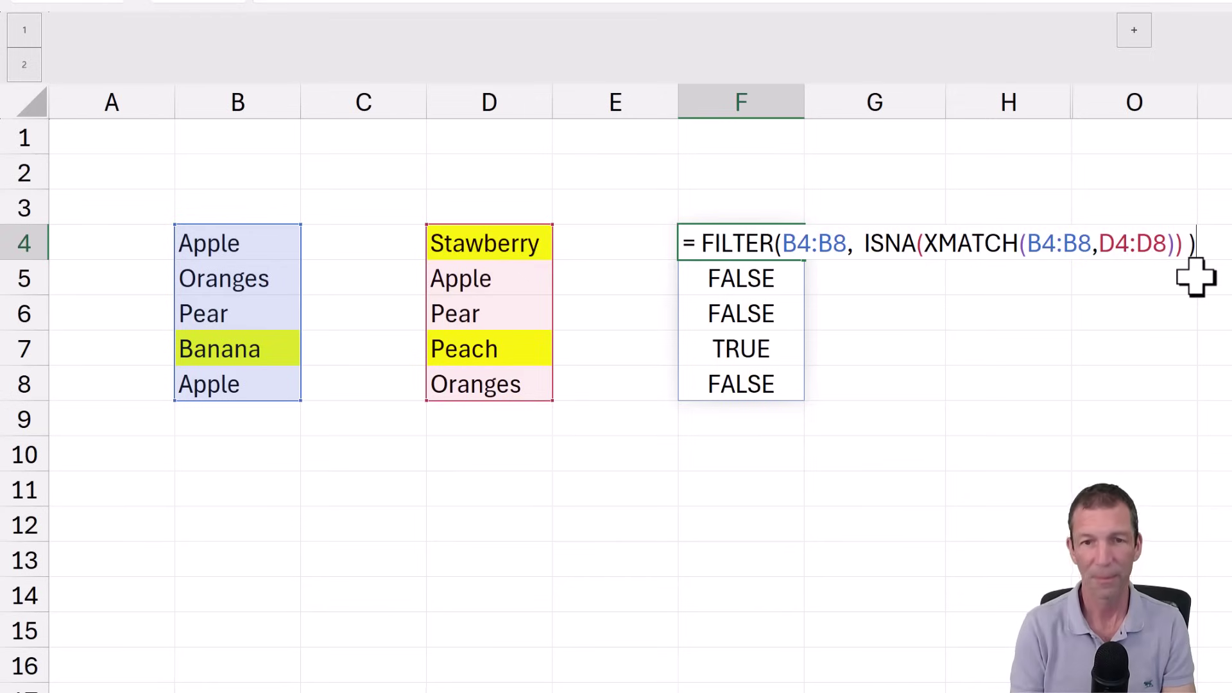
key("Return")
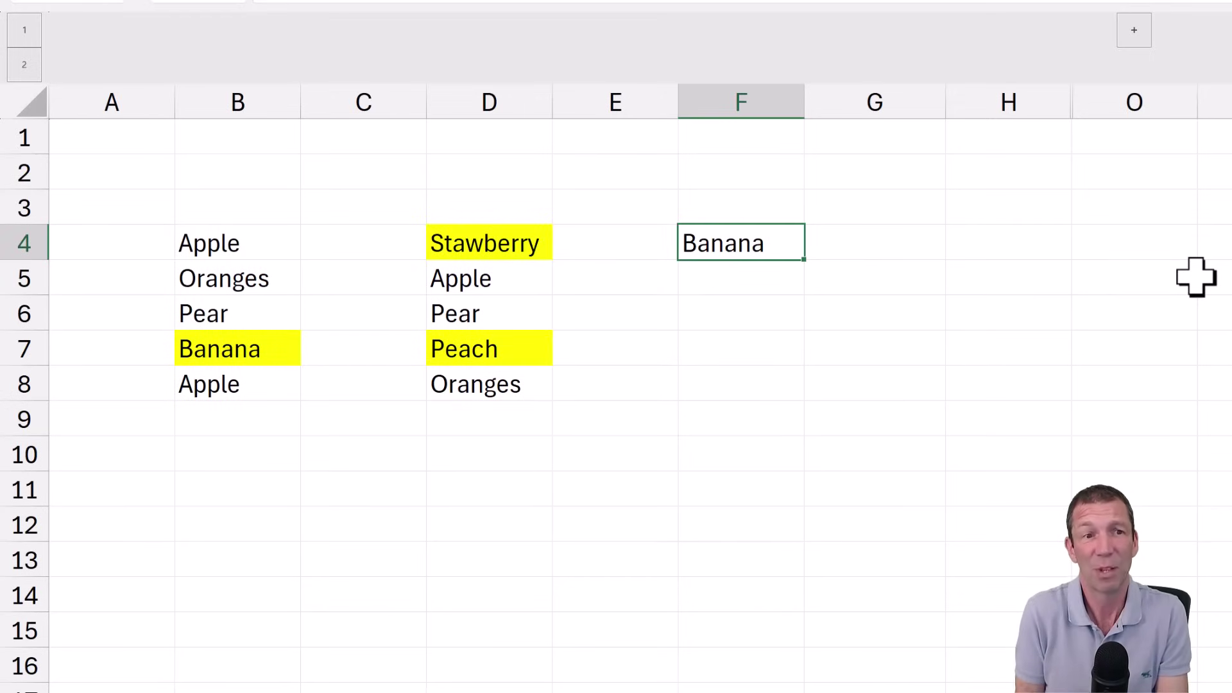
Correct Oranges to Orange in both B5 and D8.
left_click(257, 276)
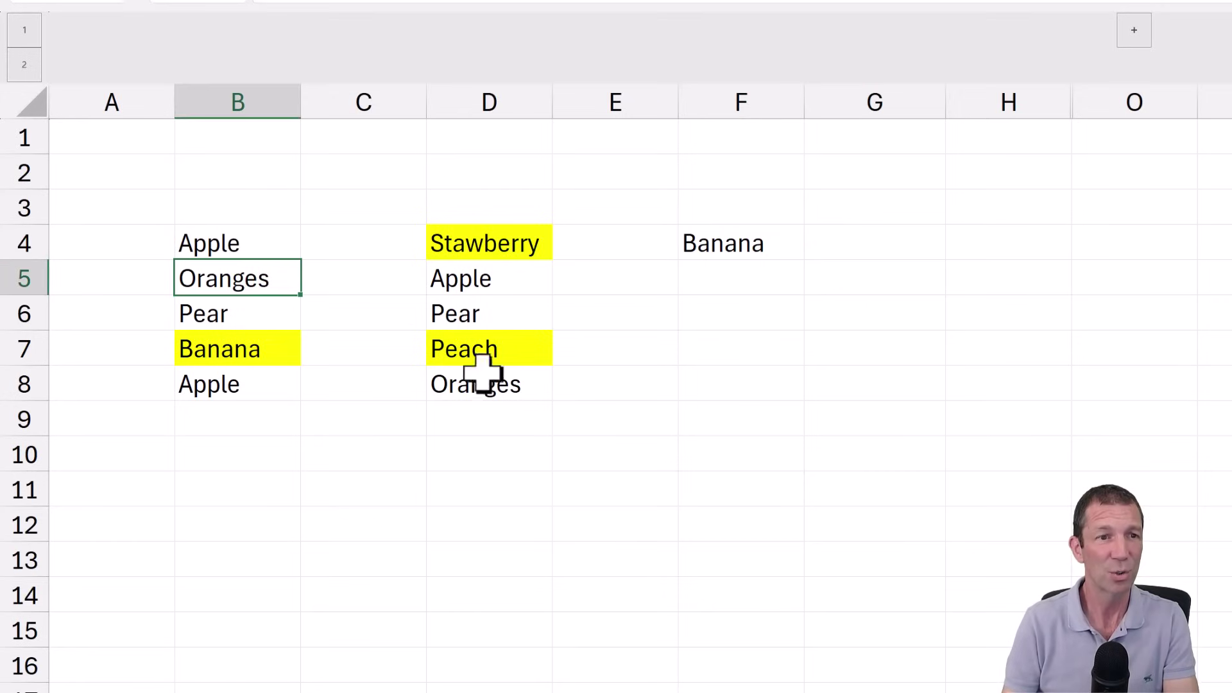
key("Return")
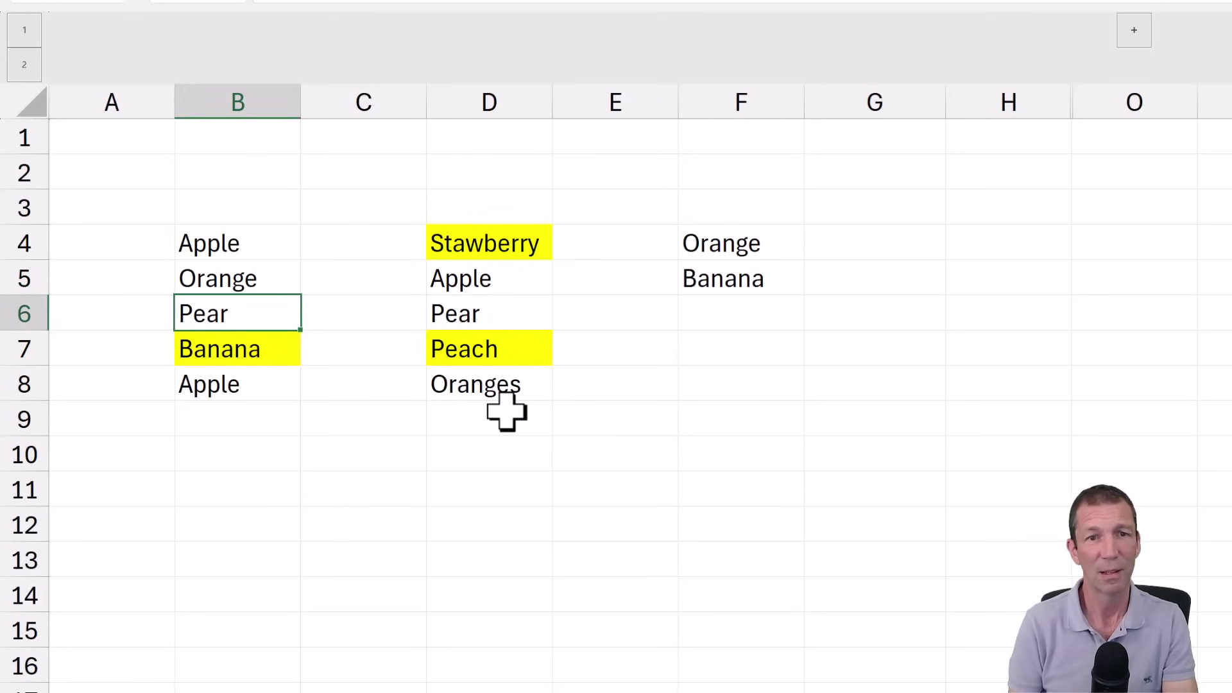
key("Down")
key("Down")
key("Right")
key("Right")
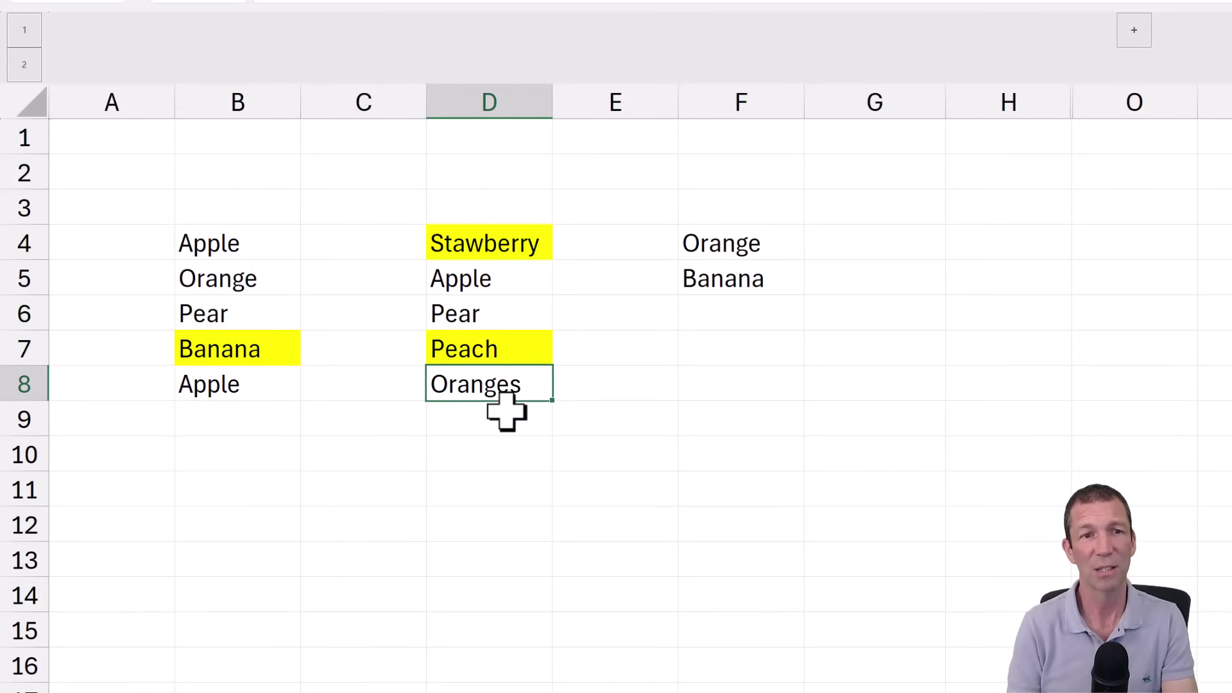
type("Orange")
key("Return")
key("Up")
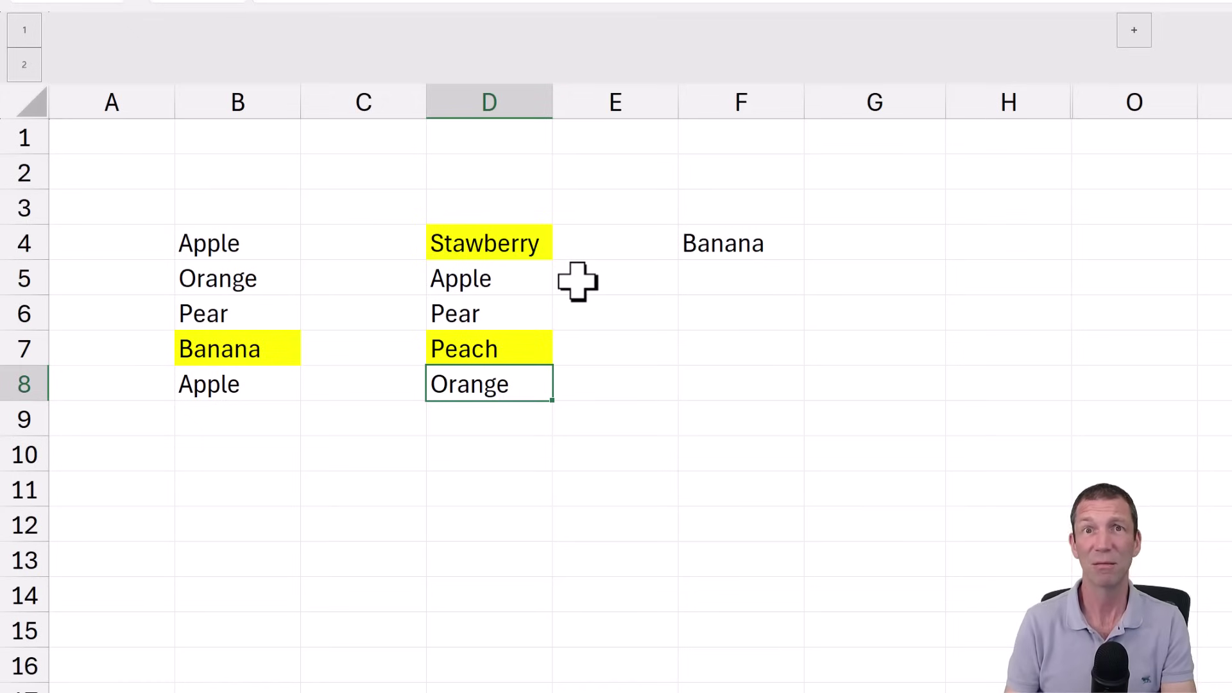
left_click(743, 244)
key("F2")
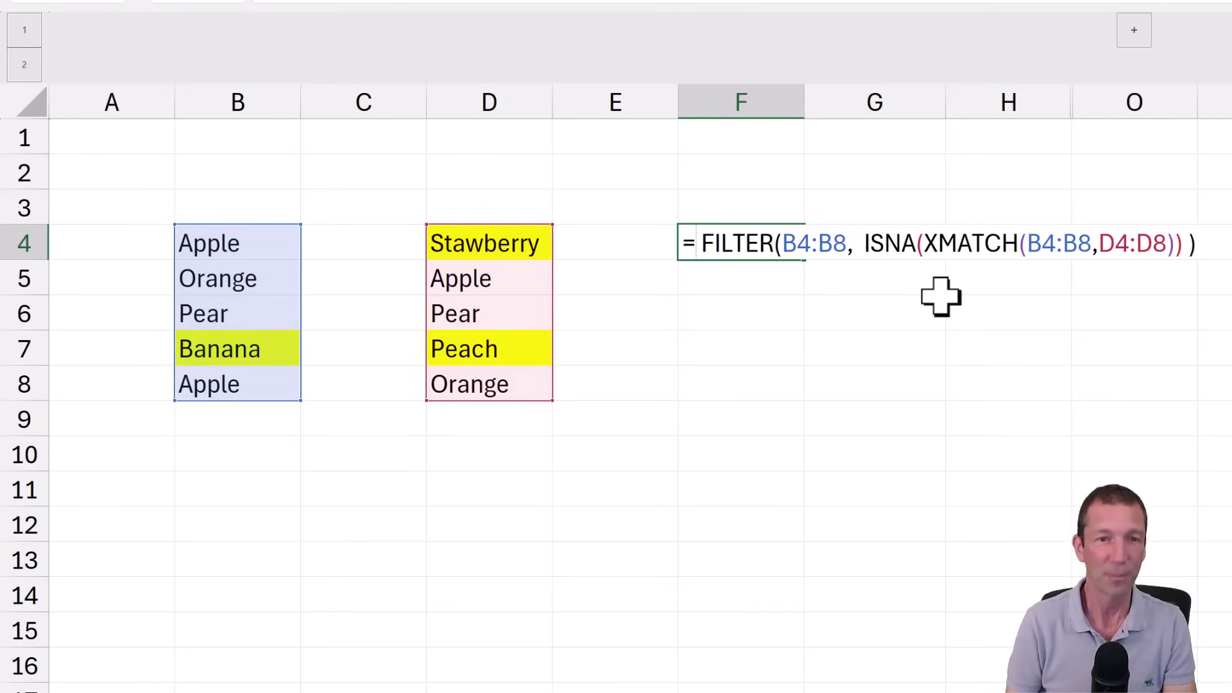
Start a LET in F4 defining _List1 as B4:B8 and _List2 as D4:D8 on separate lines.
type("LET(")
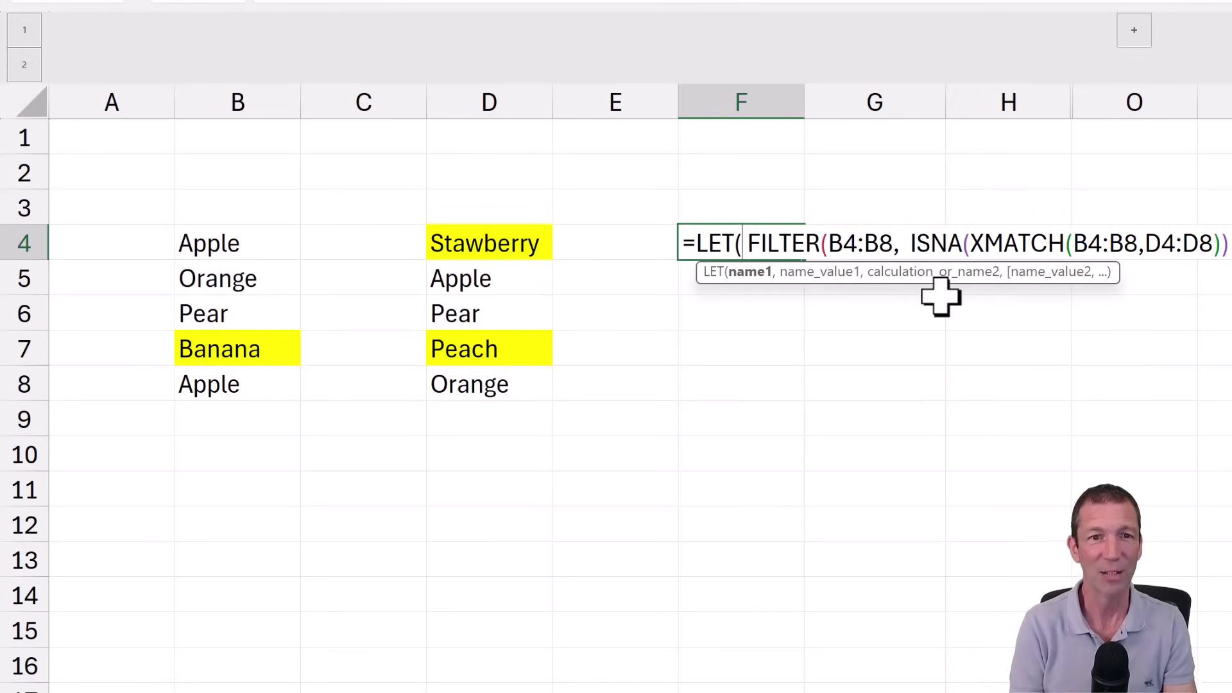
key("alt+Return")
key("alt+Return")
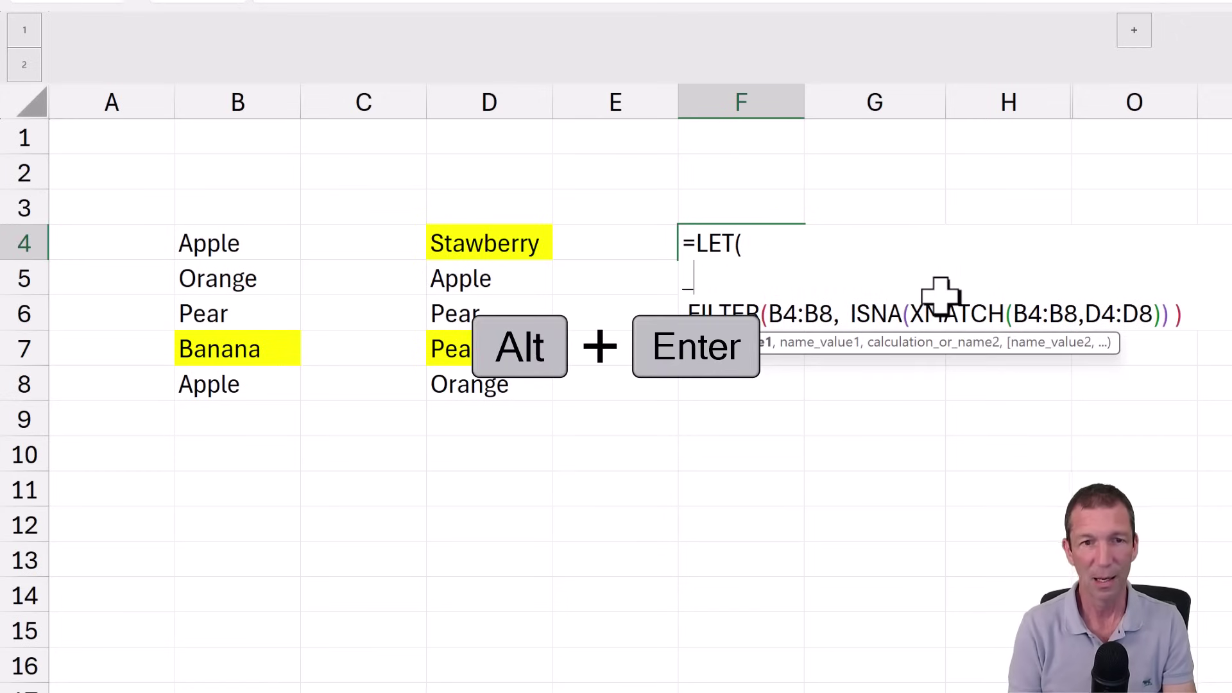
type("_List")
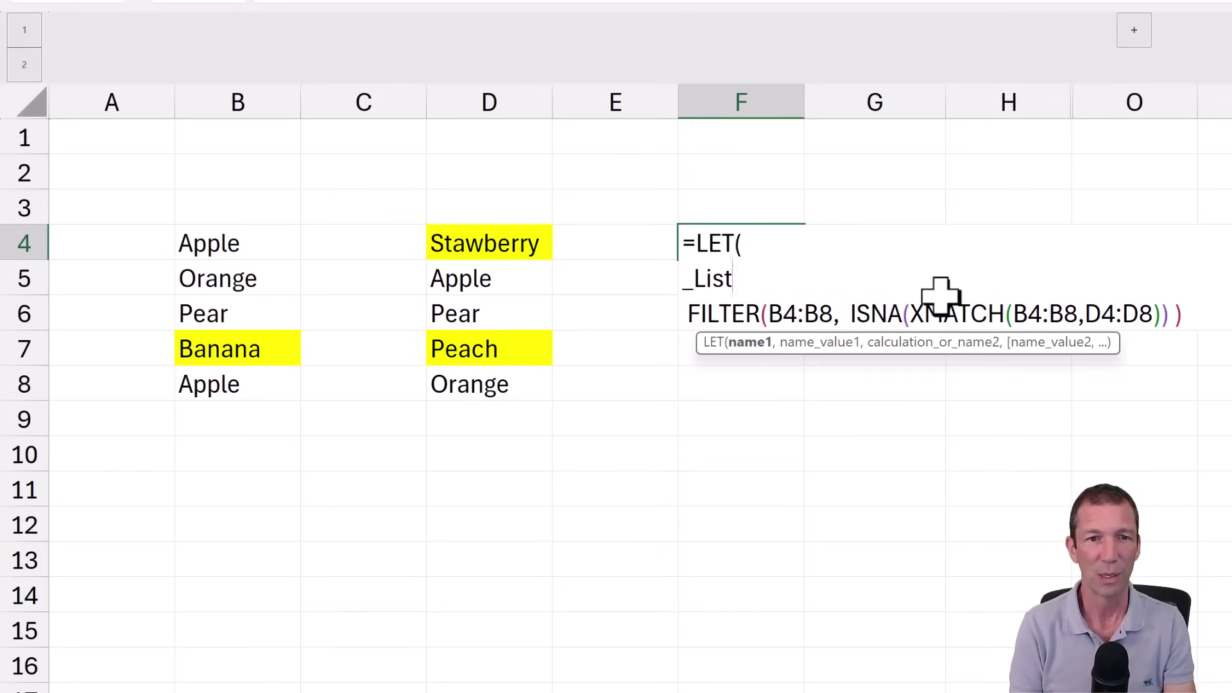
type("1,")
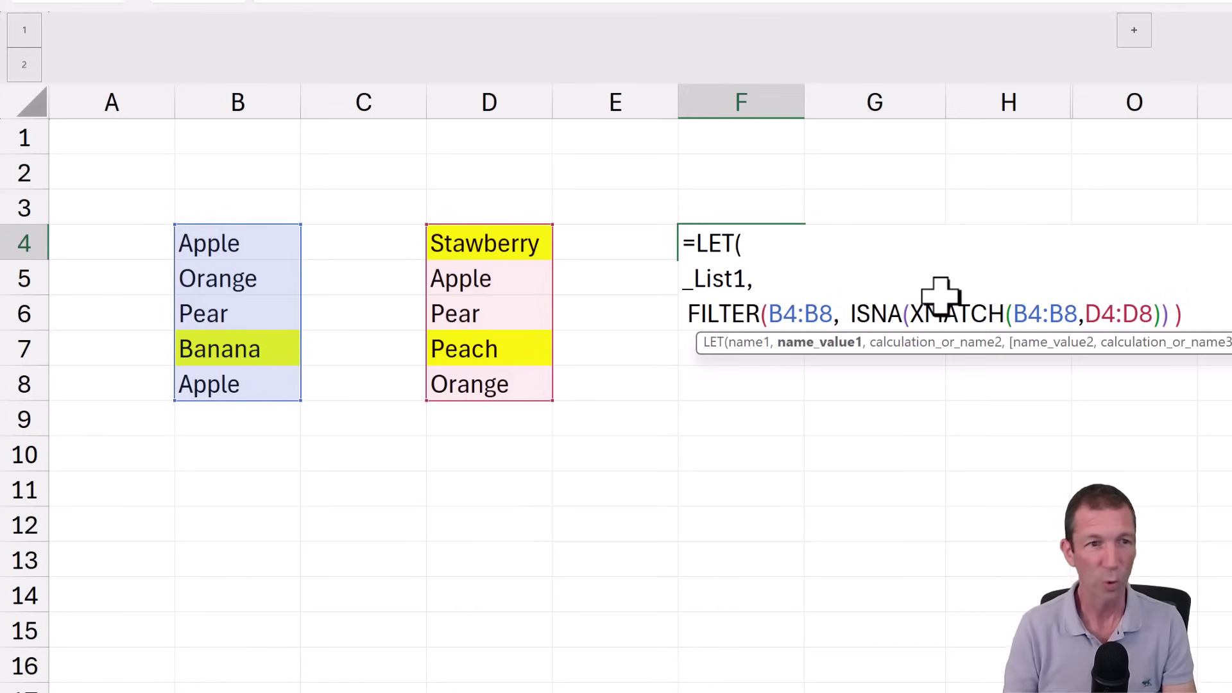
left_click_drag(250, 240, 231, 394)
type(",")
key("alt+Return")
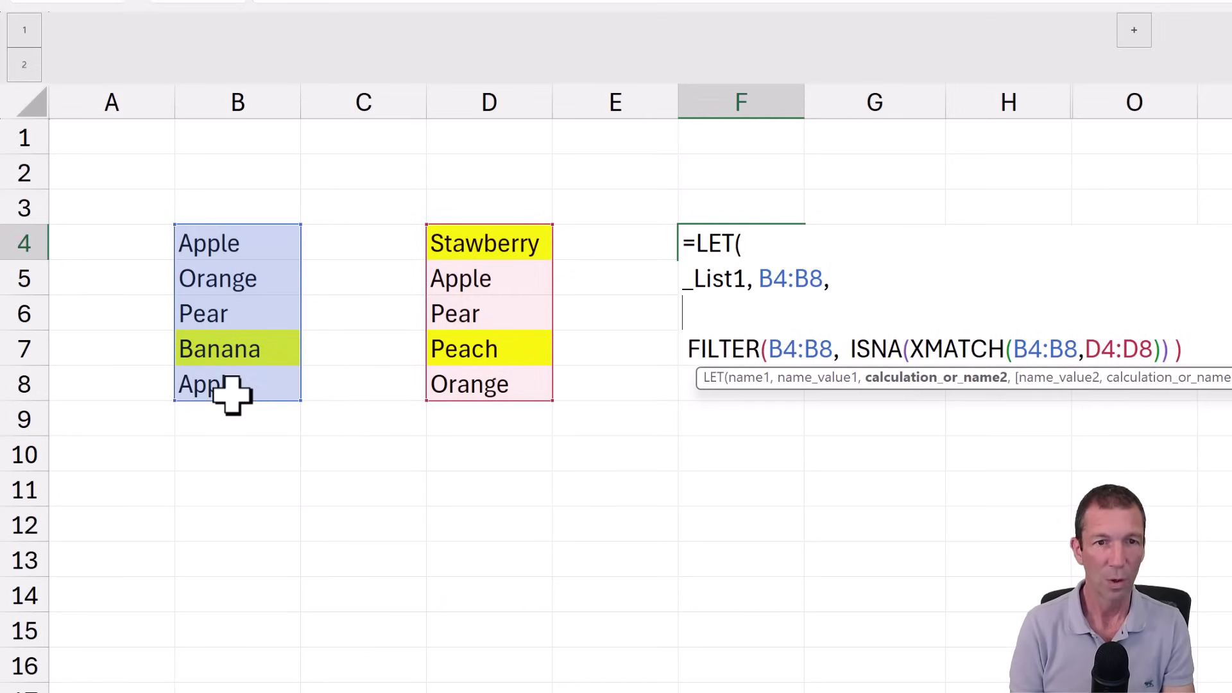
type(")")
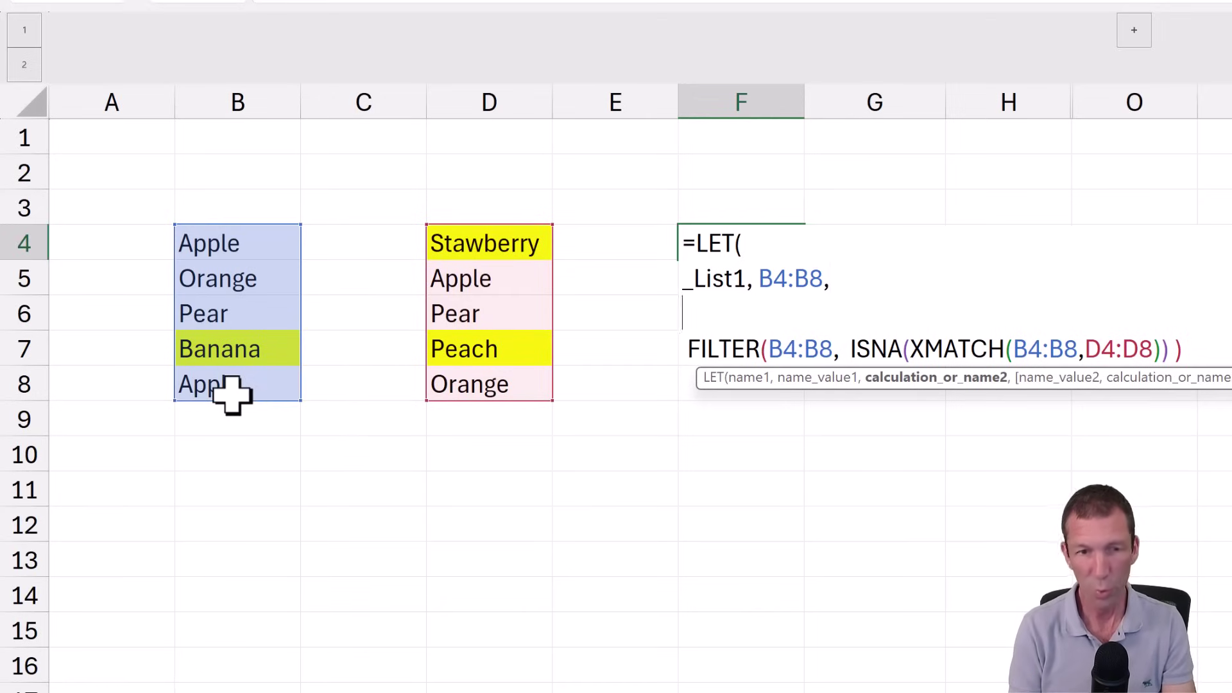
type("_Lis")
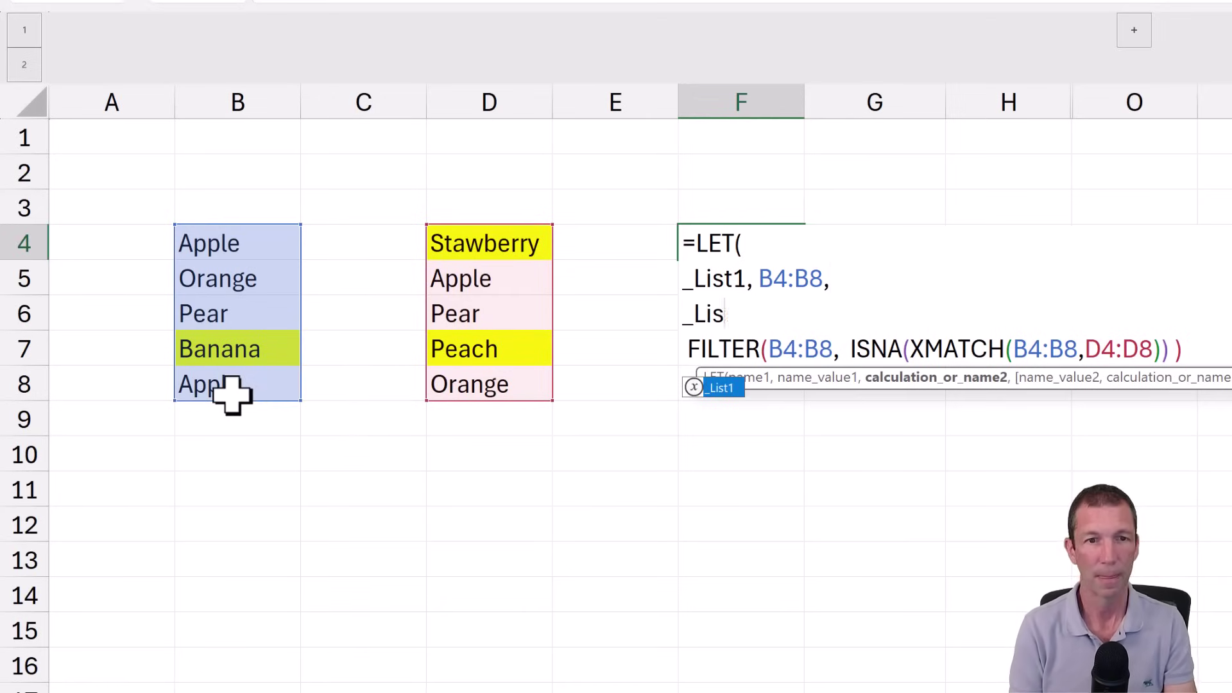
type("t2,")
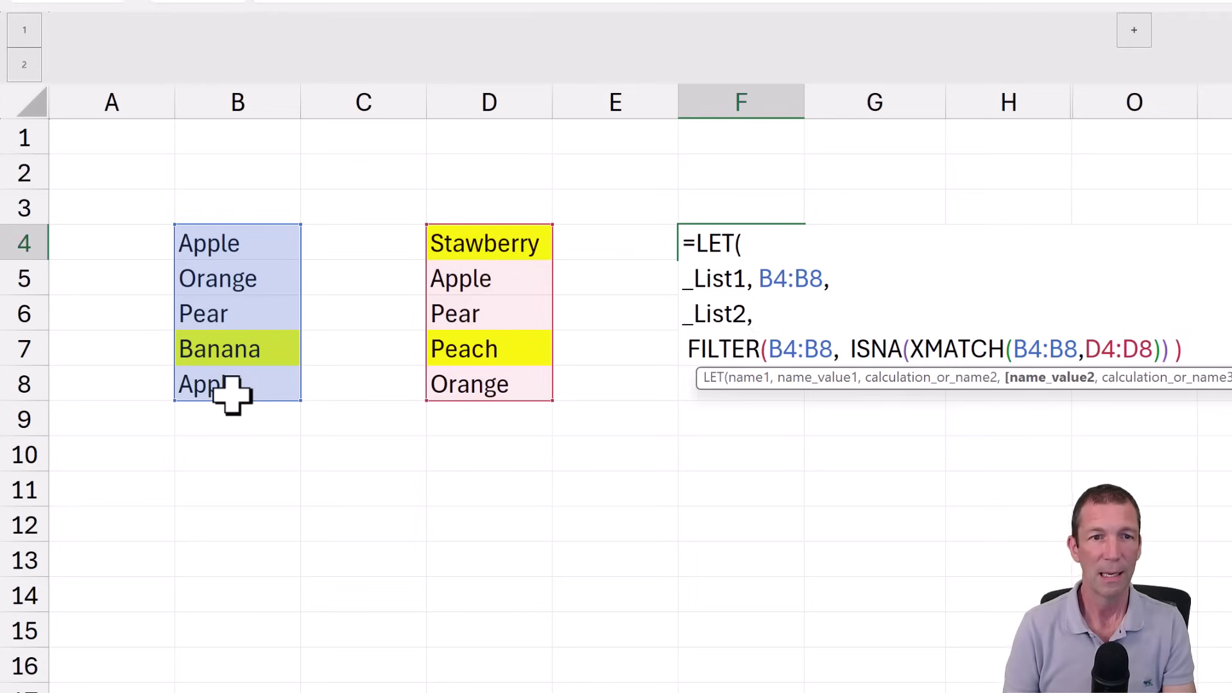
left_click_drag(520, 245, 492, 394)
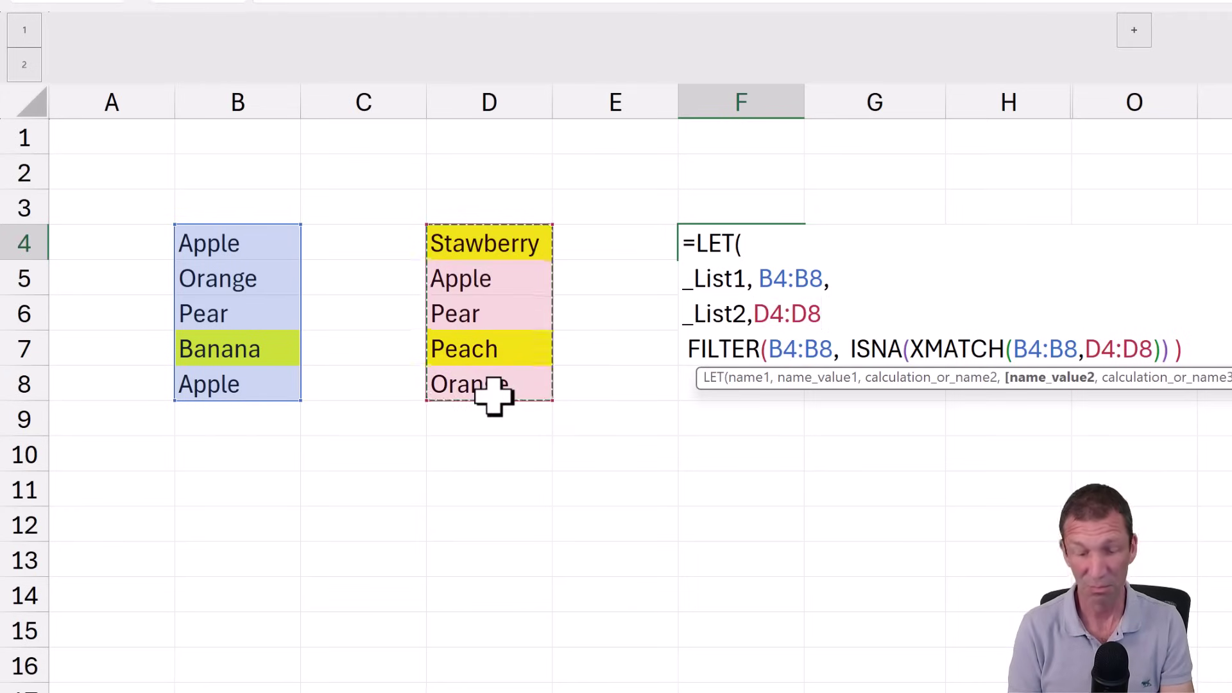
type(",")
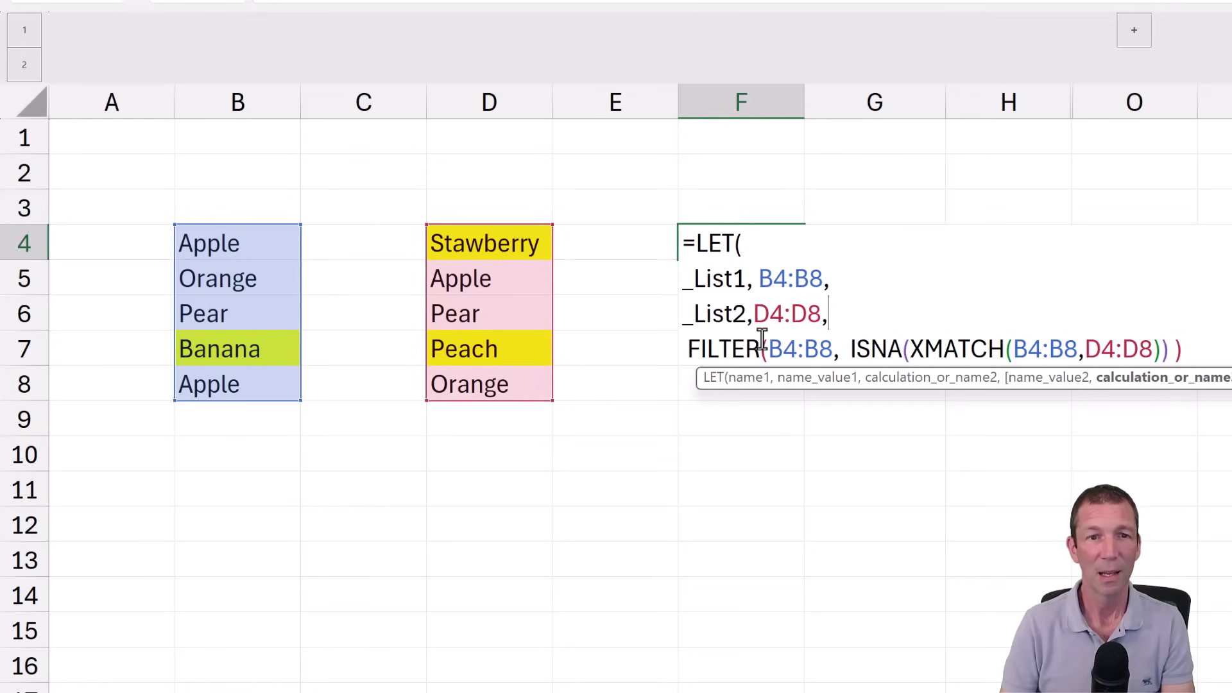
Replace the ranges in FILTER and XMATCH with _List1 and _List2, still returning Banana.
left_click_drag(770, 348, 834, 347)
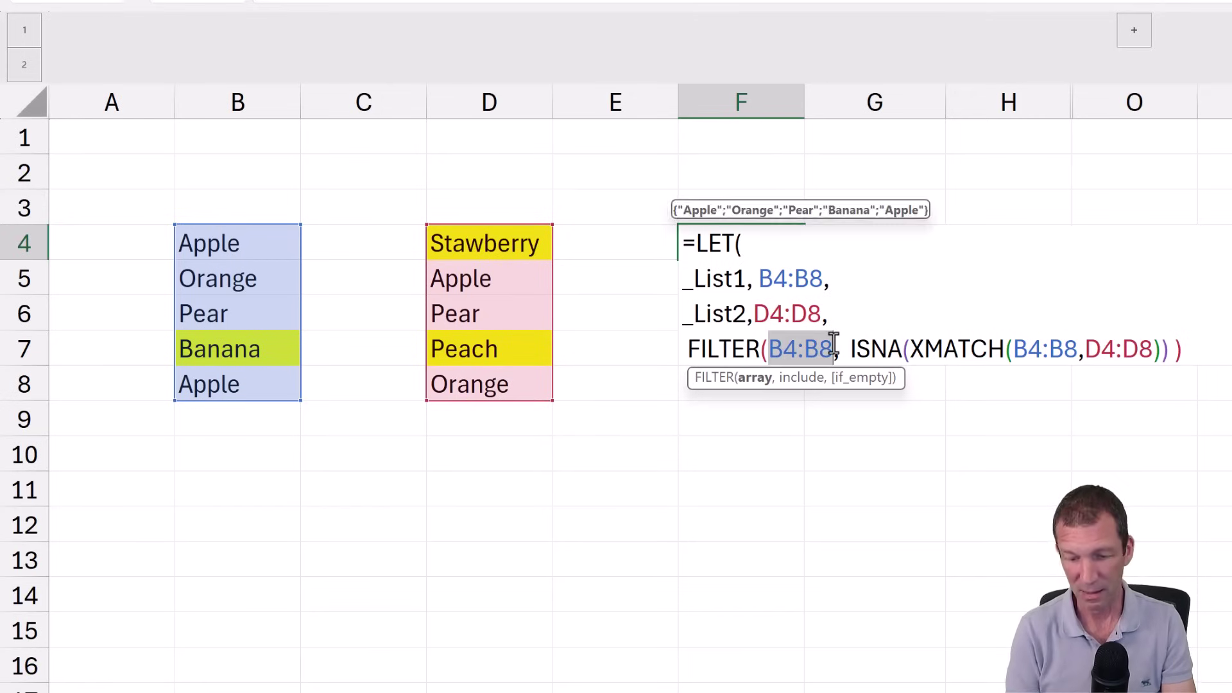
type("_")
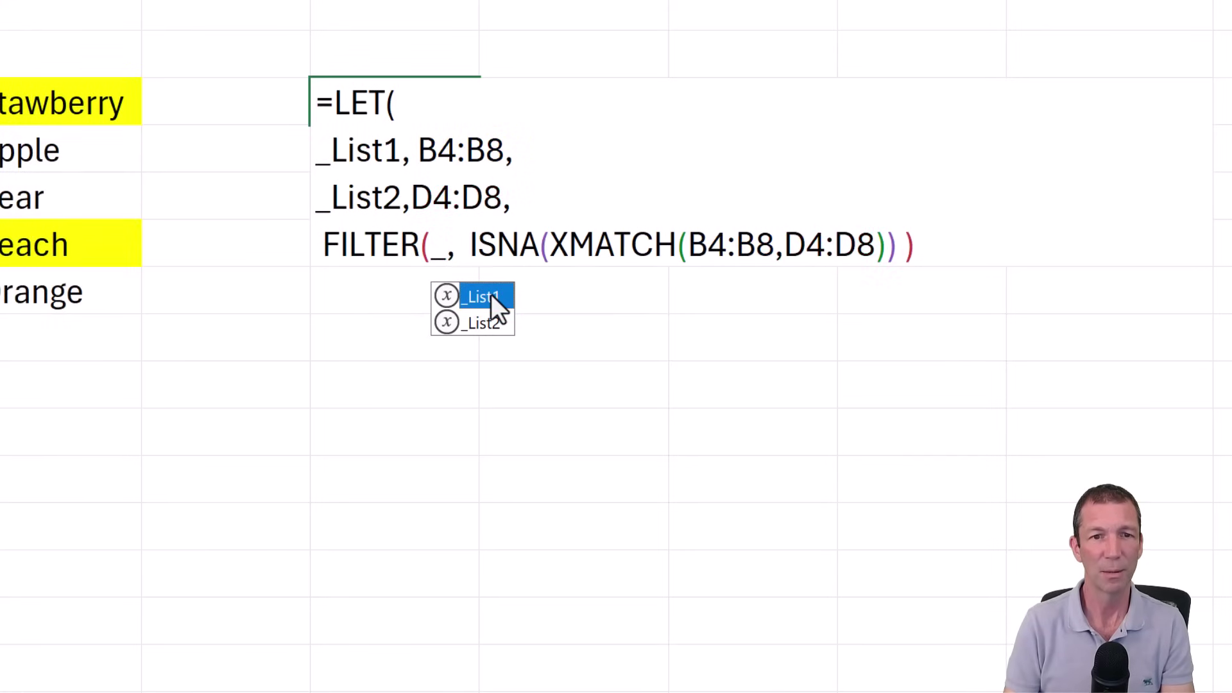
double_click(491, 296)
double_click(796, 250)
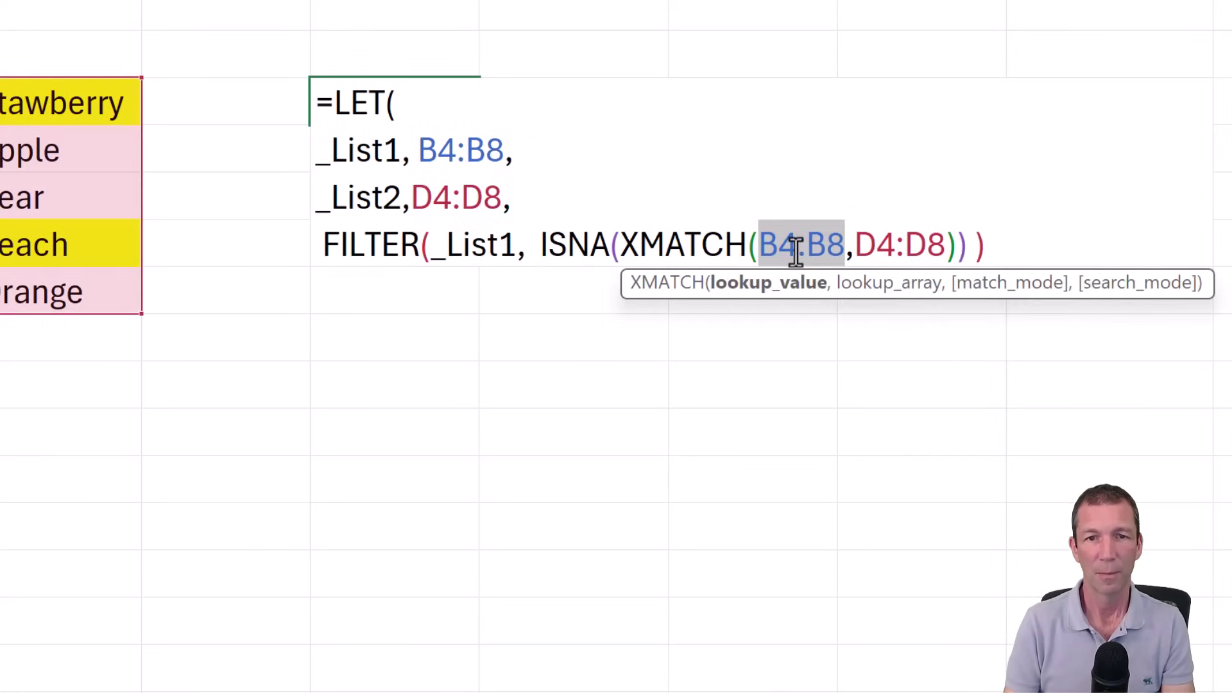
type("_")
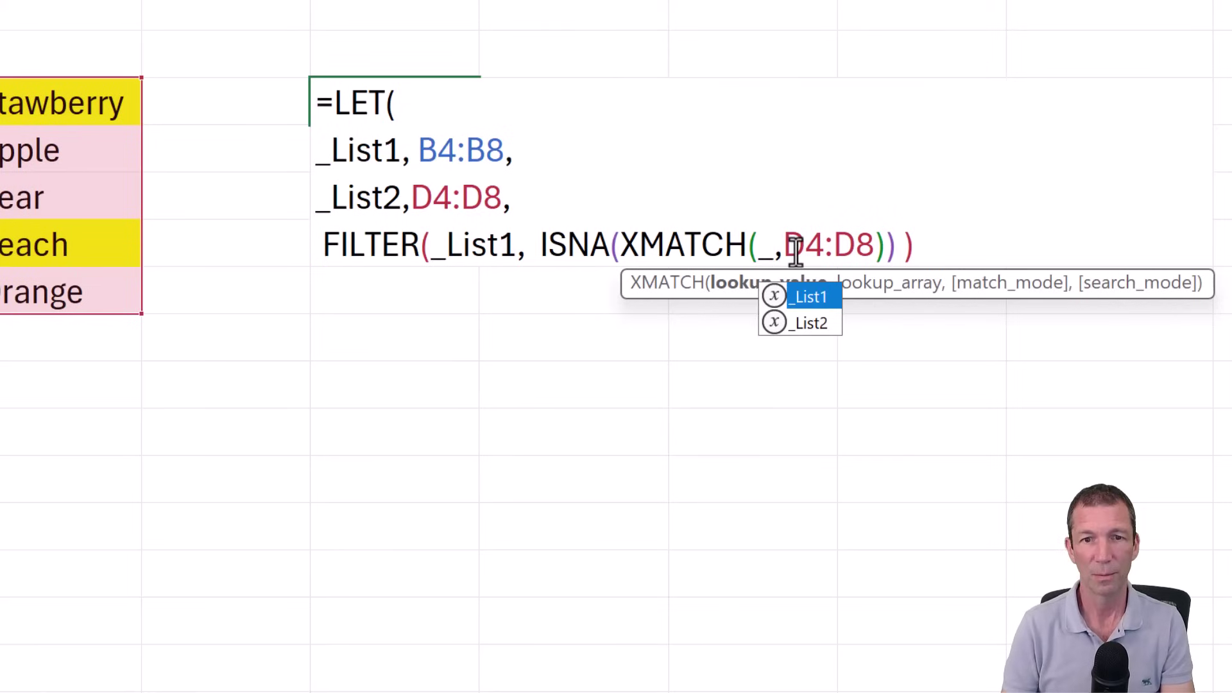
double_click(820, 300)
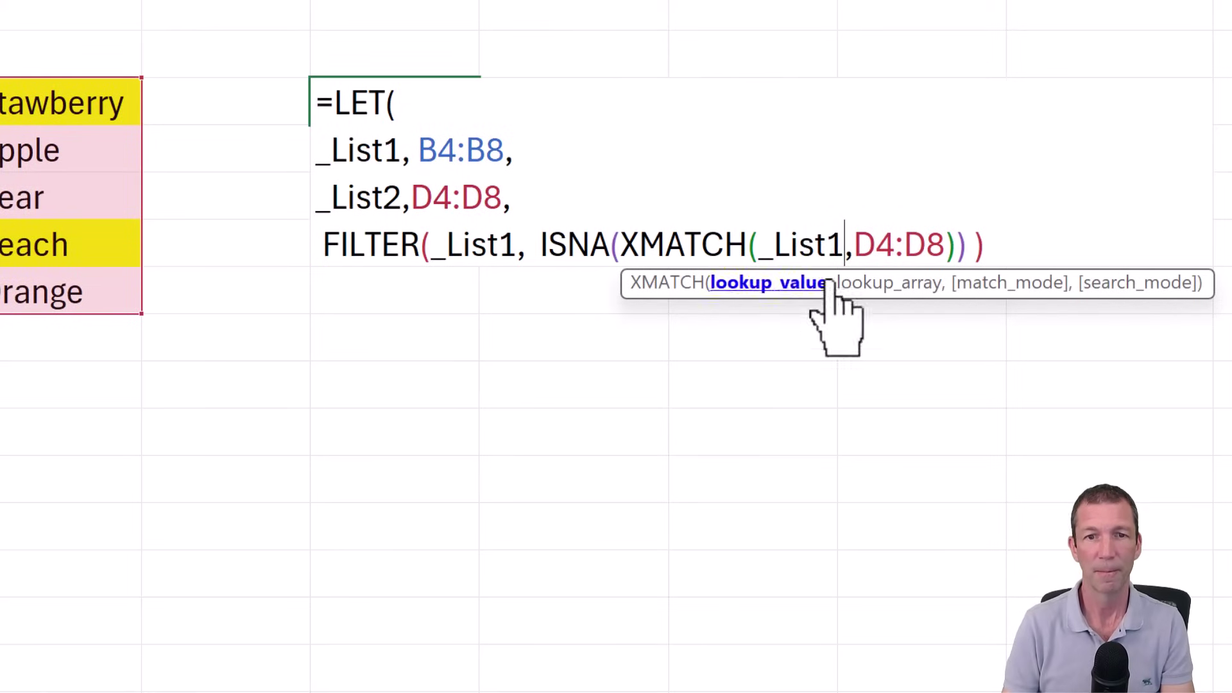
double_click(926, 248)
type("_")
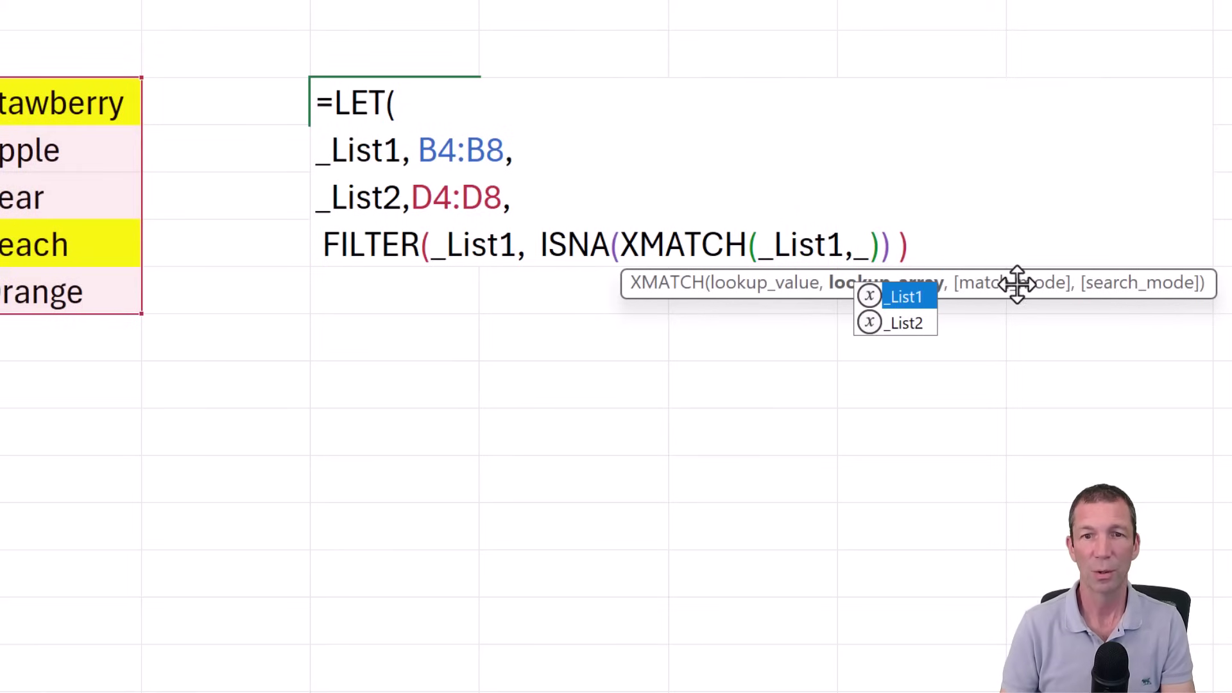
double_click(895, 323)
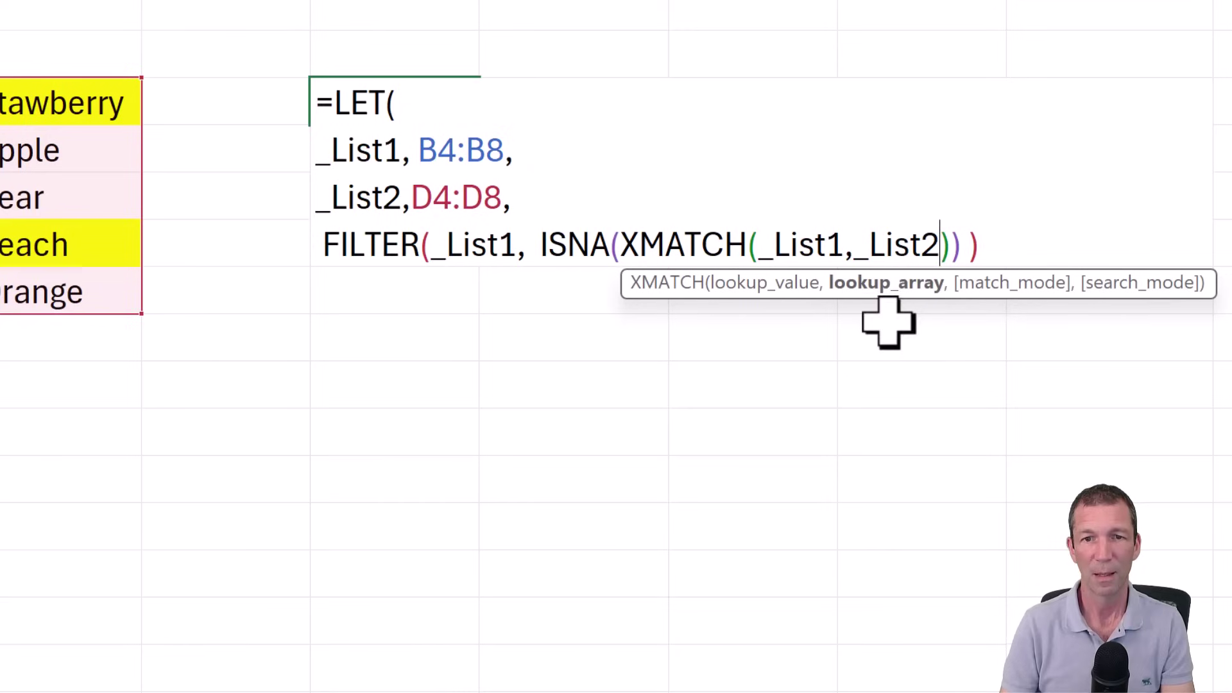
left_click(1079, 229)
key("Return")
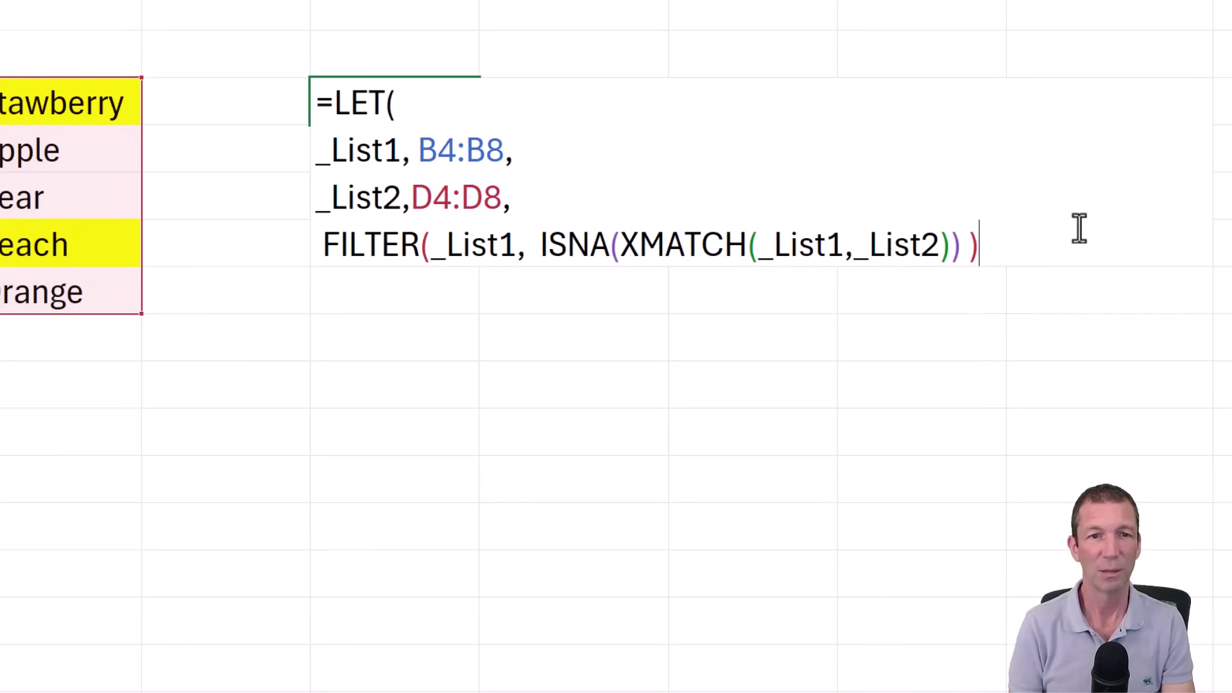
key("Return")
Move the LET formula's closing bracket onto its own line.
key("Up")
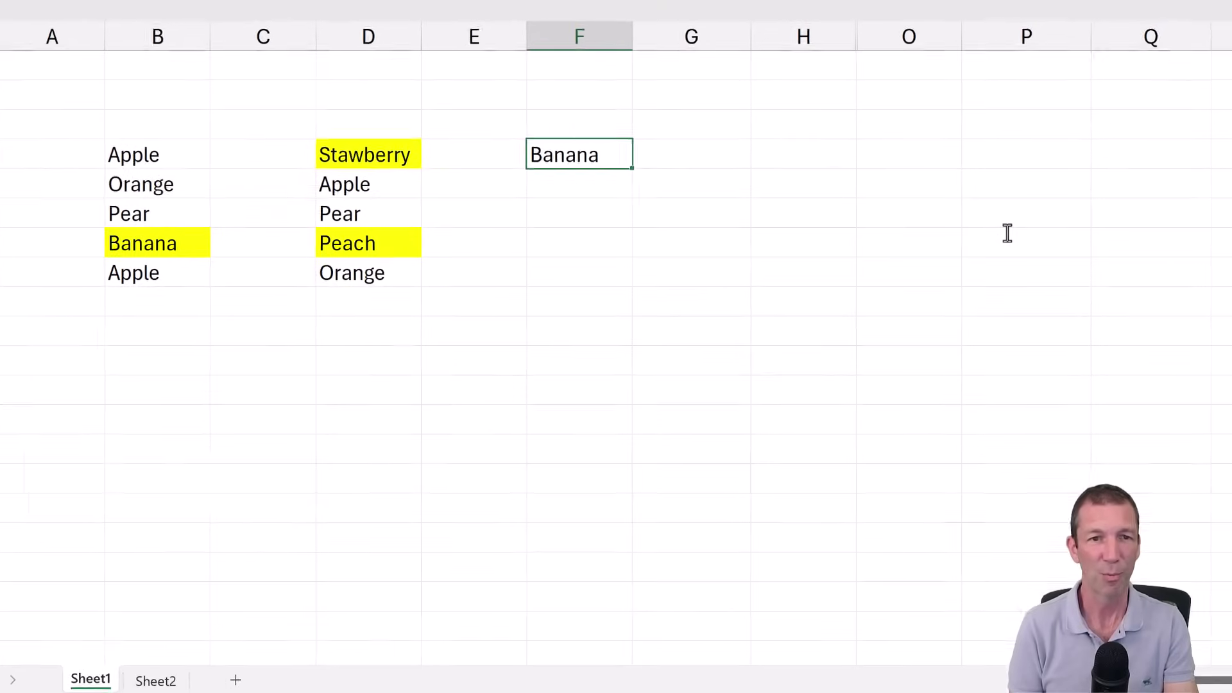
key("F2")
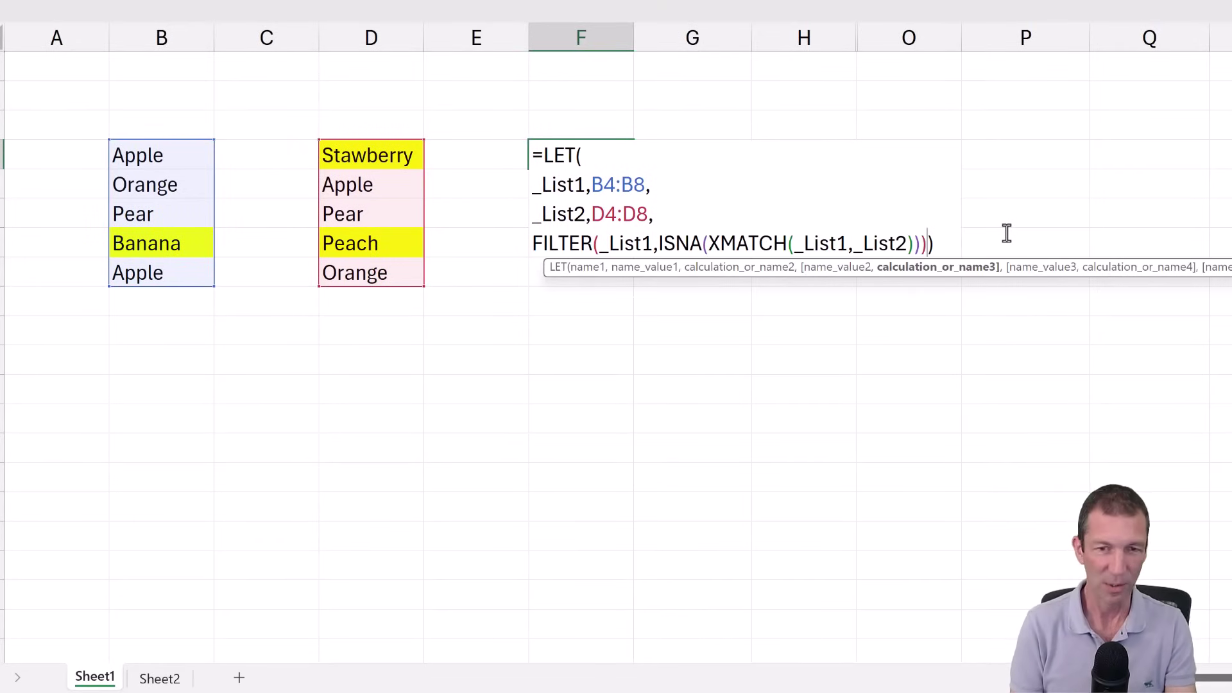
key("alt+Return")
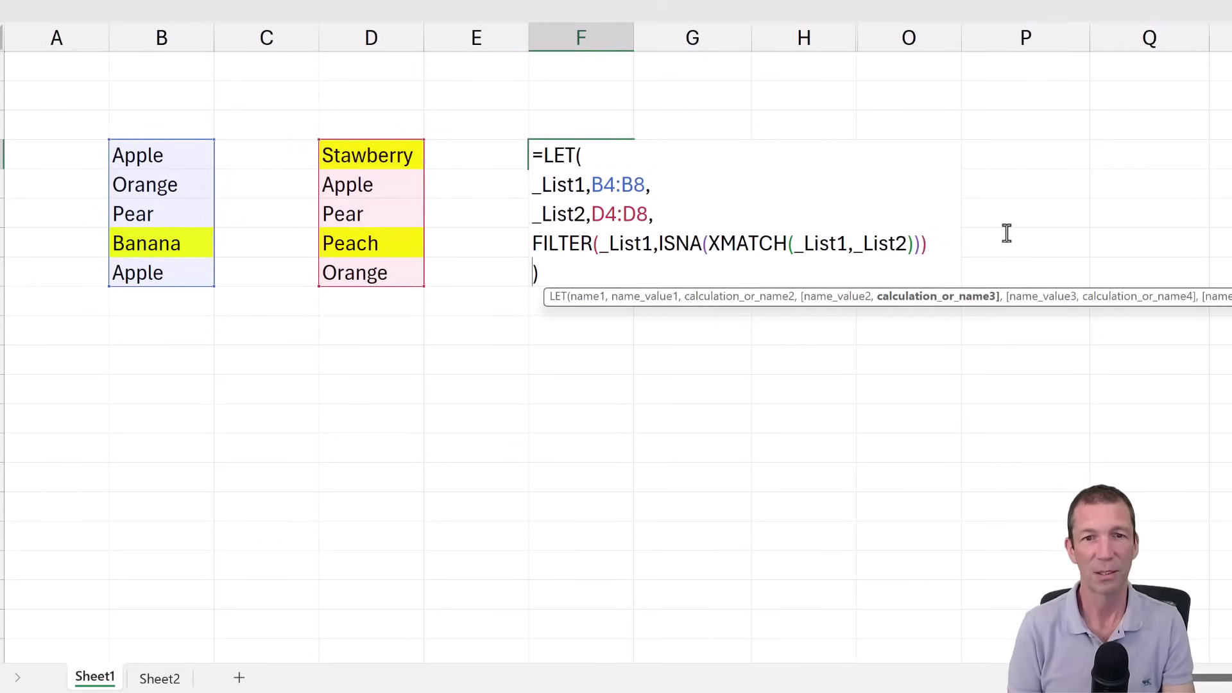
key("Return")
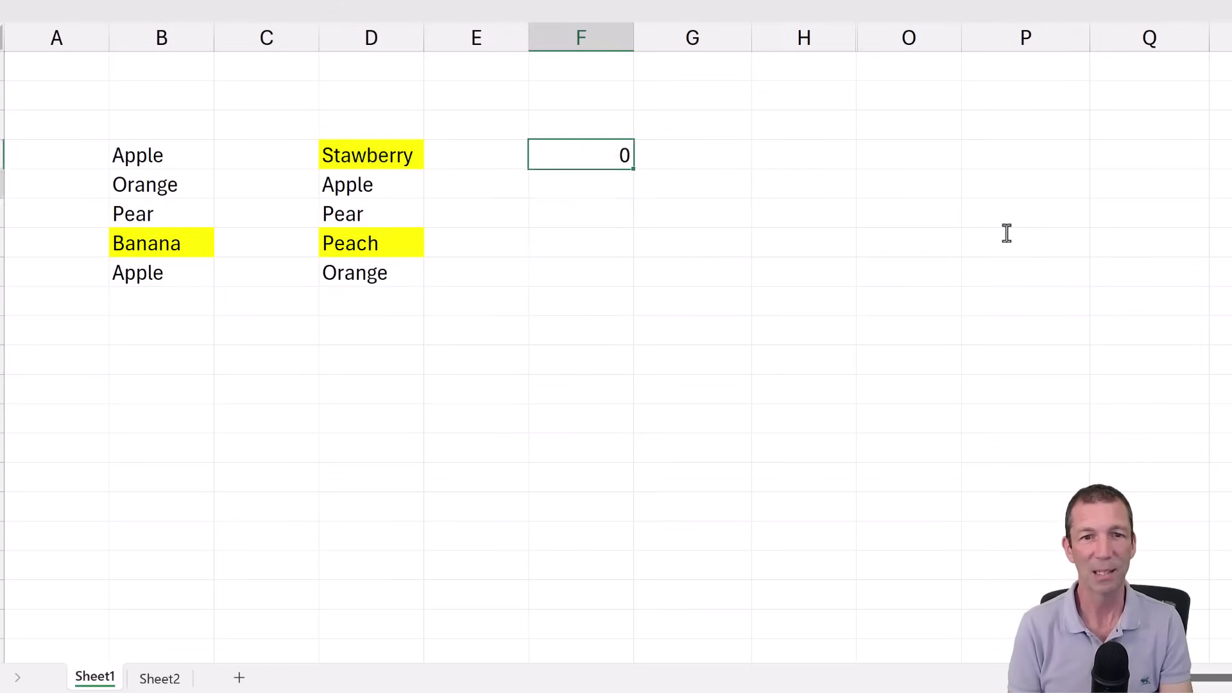
key("Up")
key("F2")
key("Left")
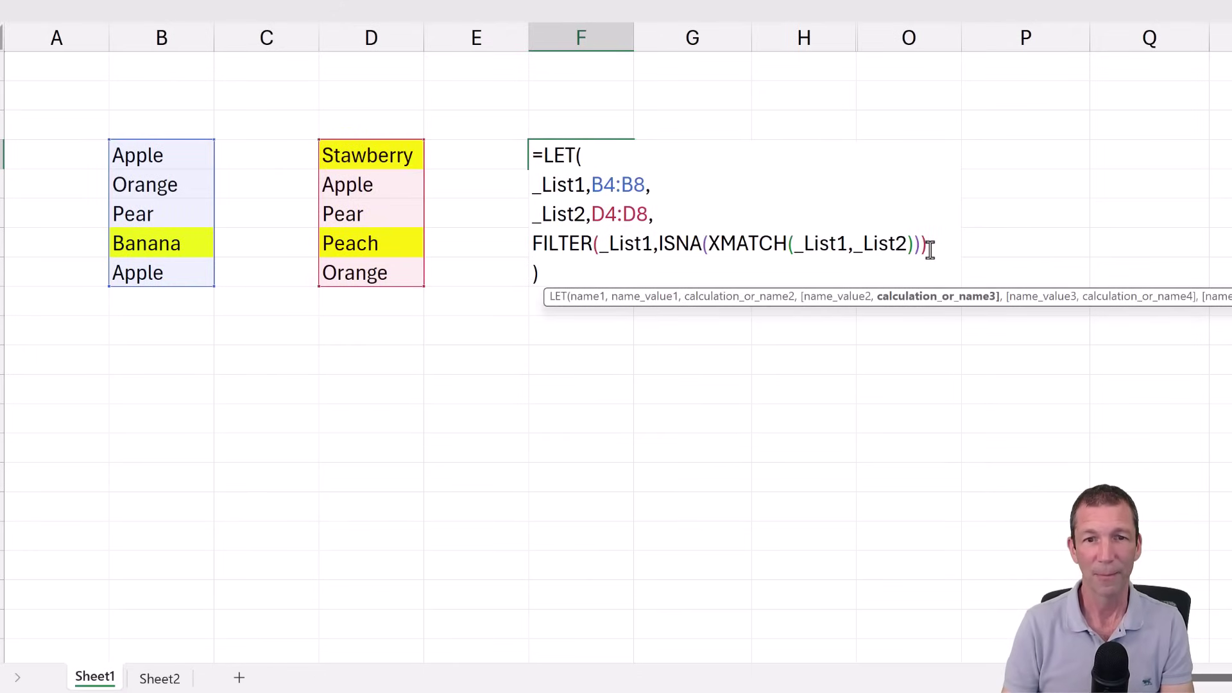
Assign the FILTER calculation to a new _List1Only name on one LET line.
left_click(858, 220)
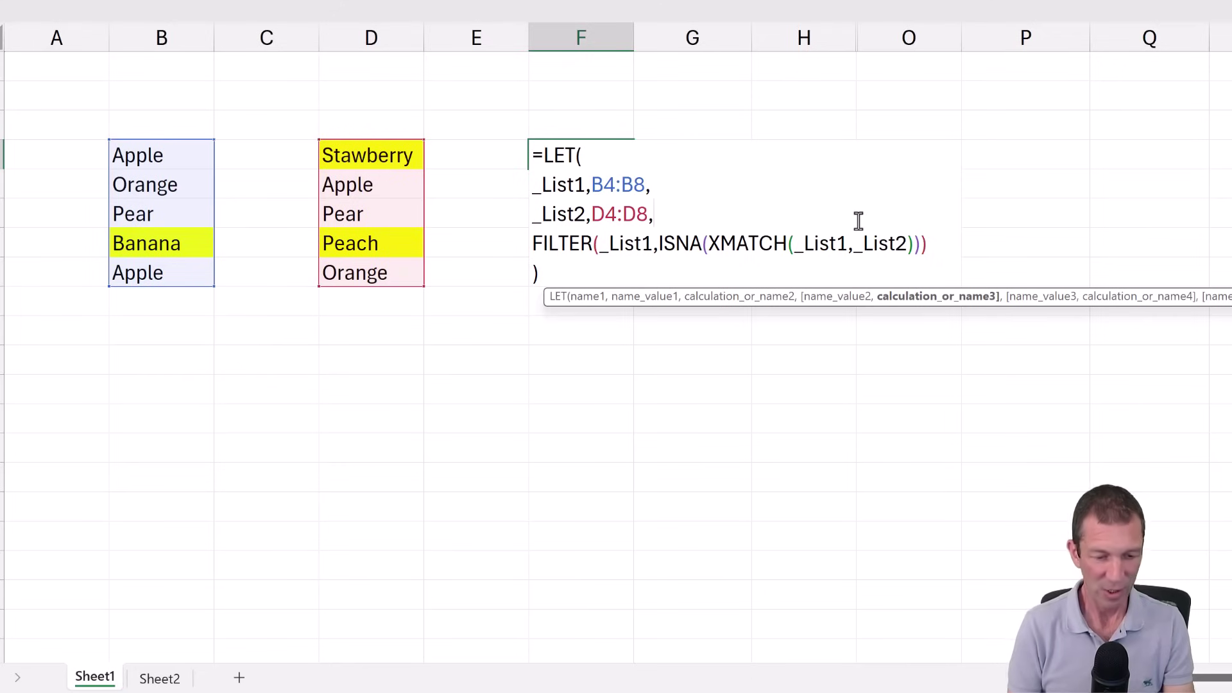
key("alt+Return")
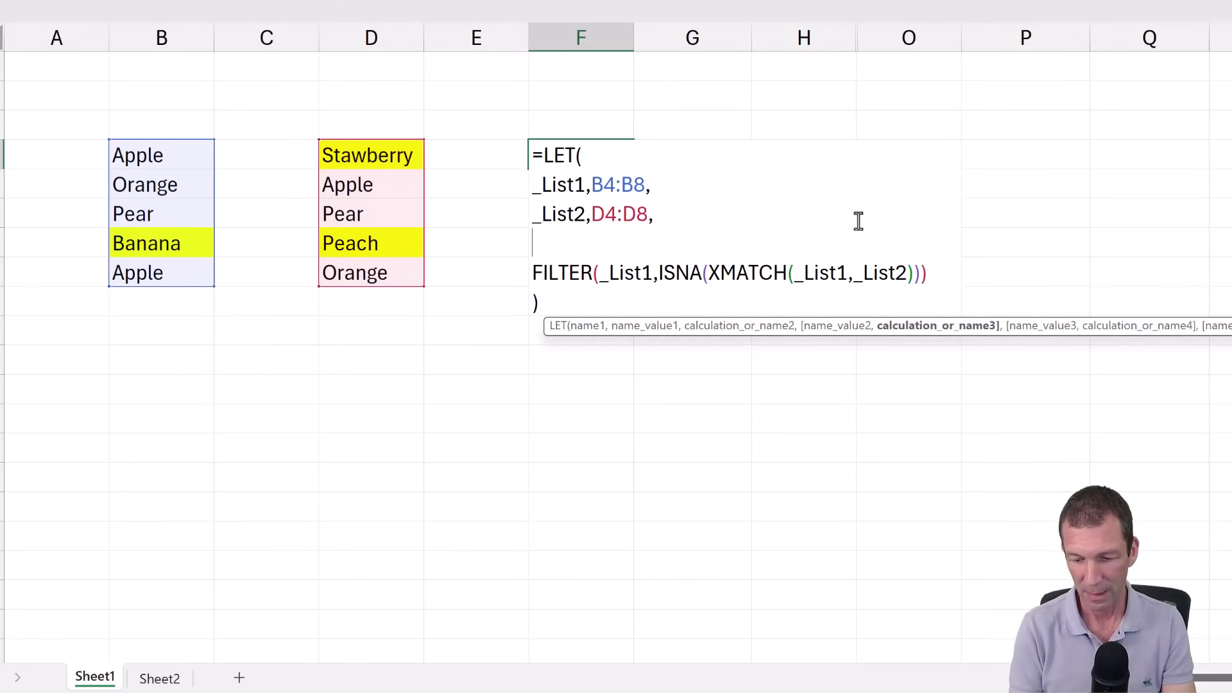
type("_List1O")
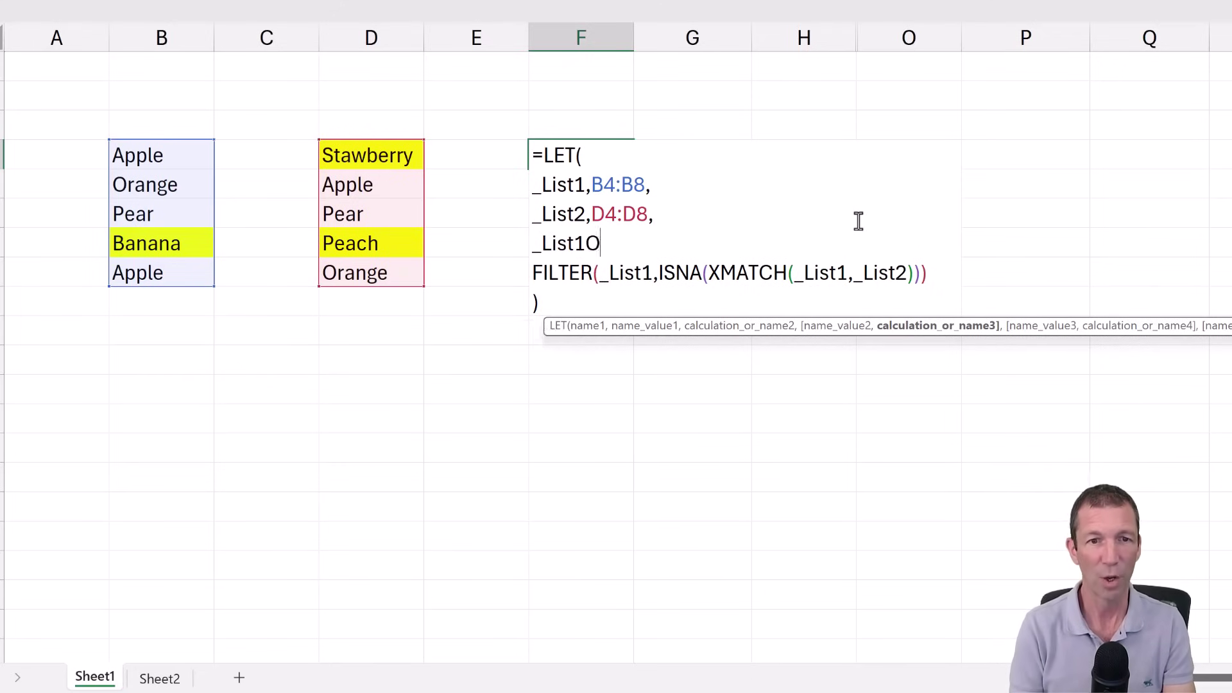
type("nly,")
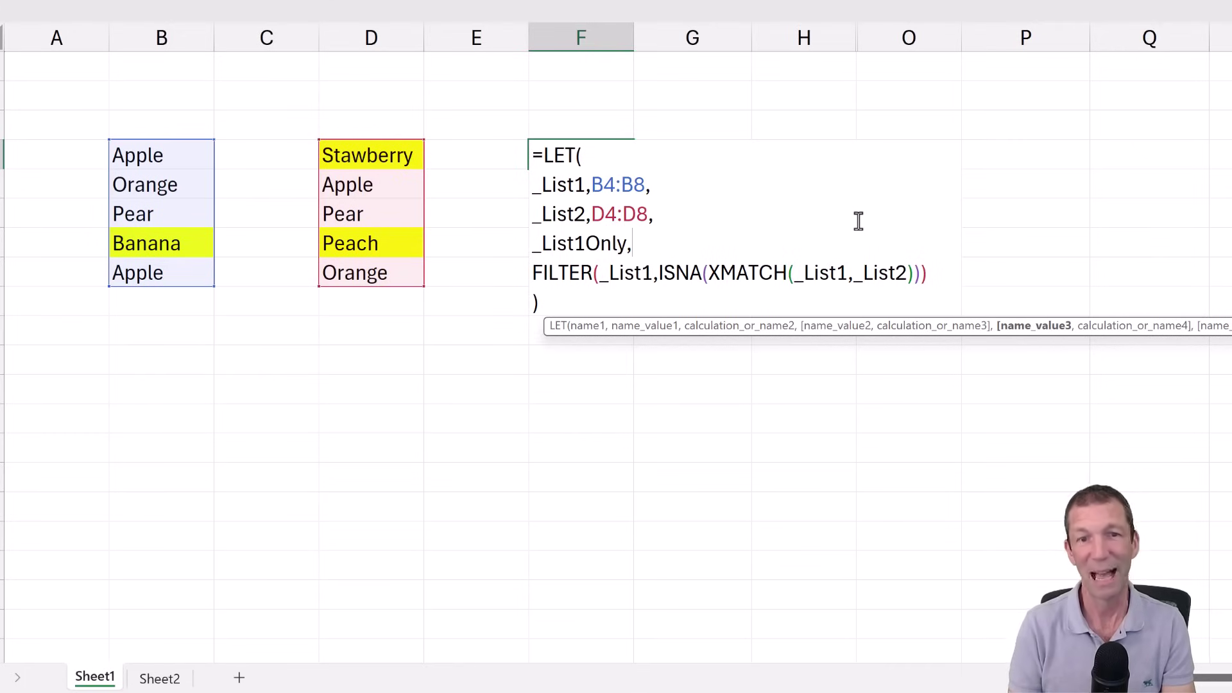
left_click(934, 273)
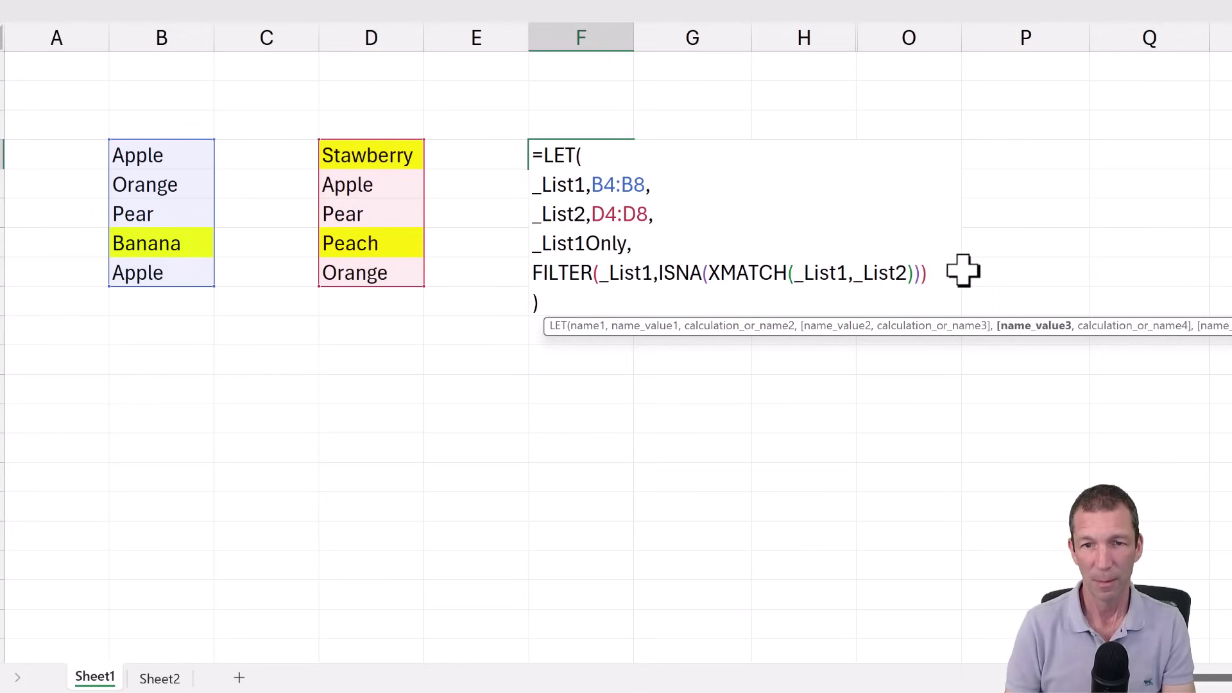
key("Delete")
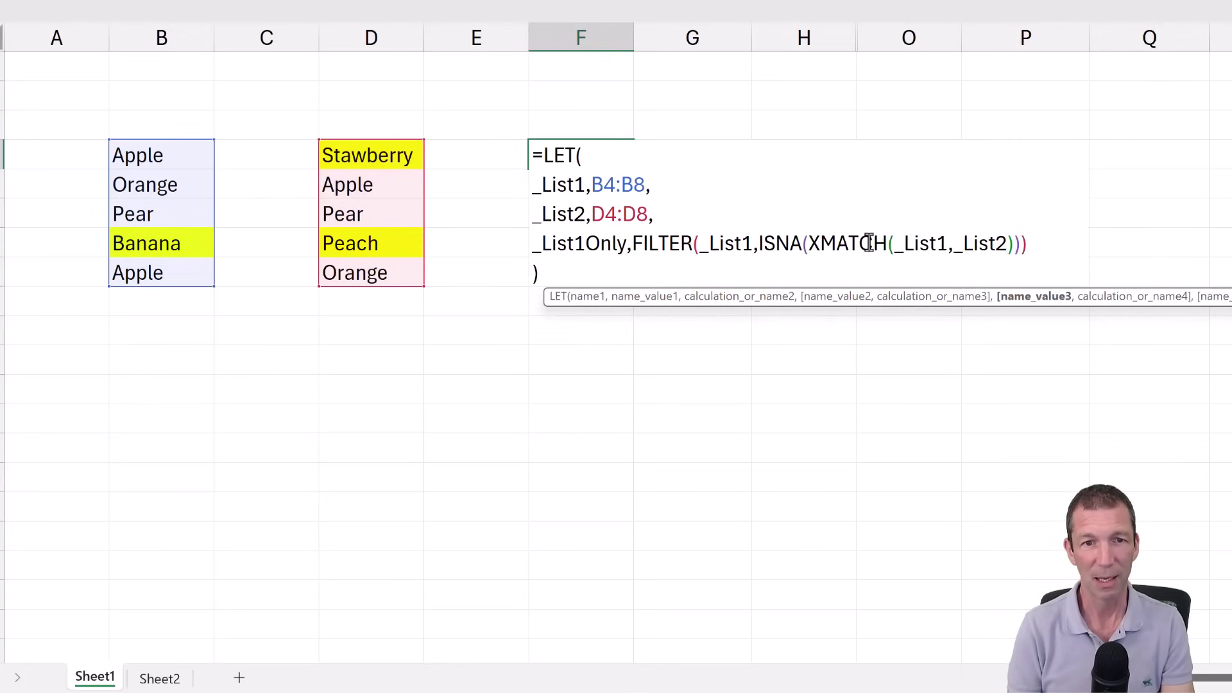
Add a comma after FILTER and start a _List2Only variable on the next line.
left_click(1046, 244)
type(",")
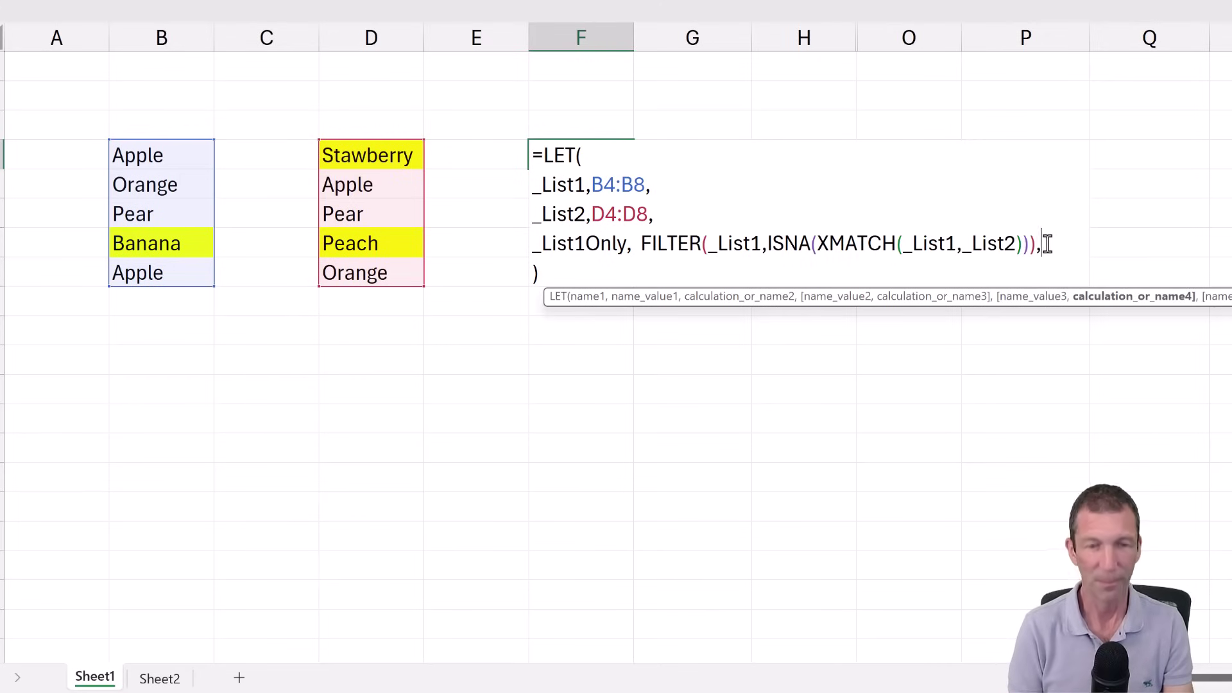
key("alt+Return")
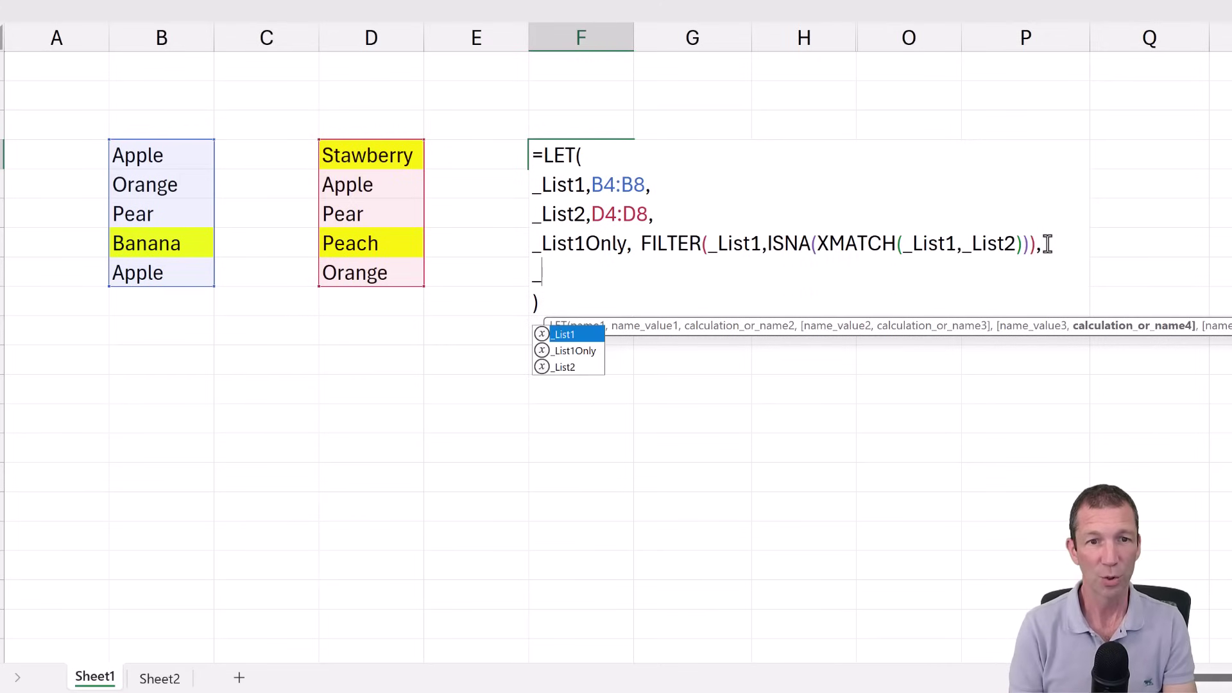
type("_List2Onl")
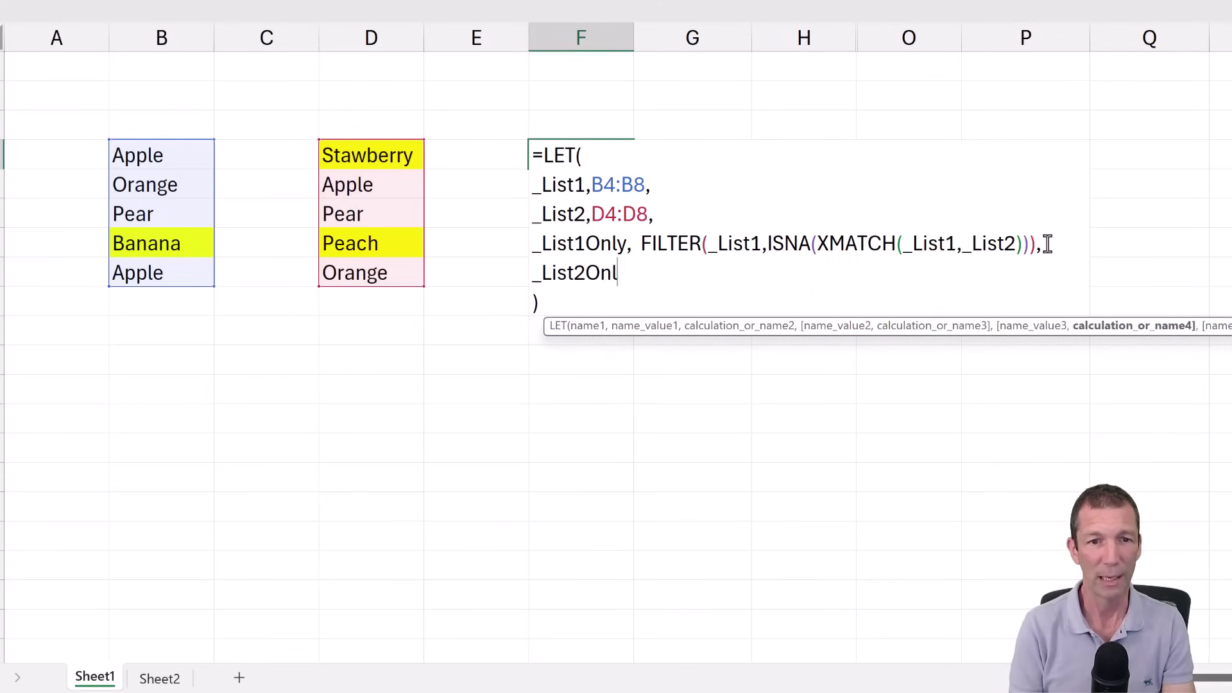
type("y,")
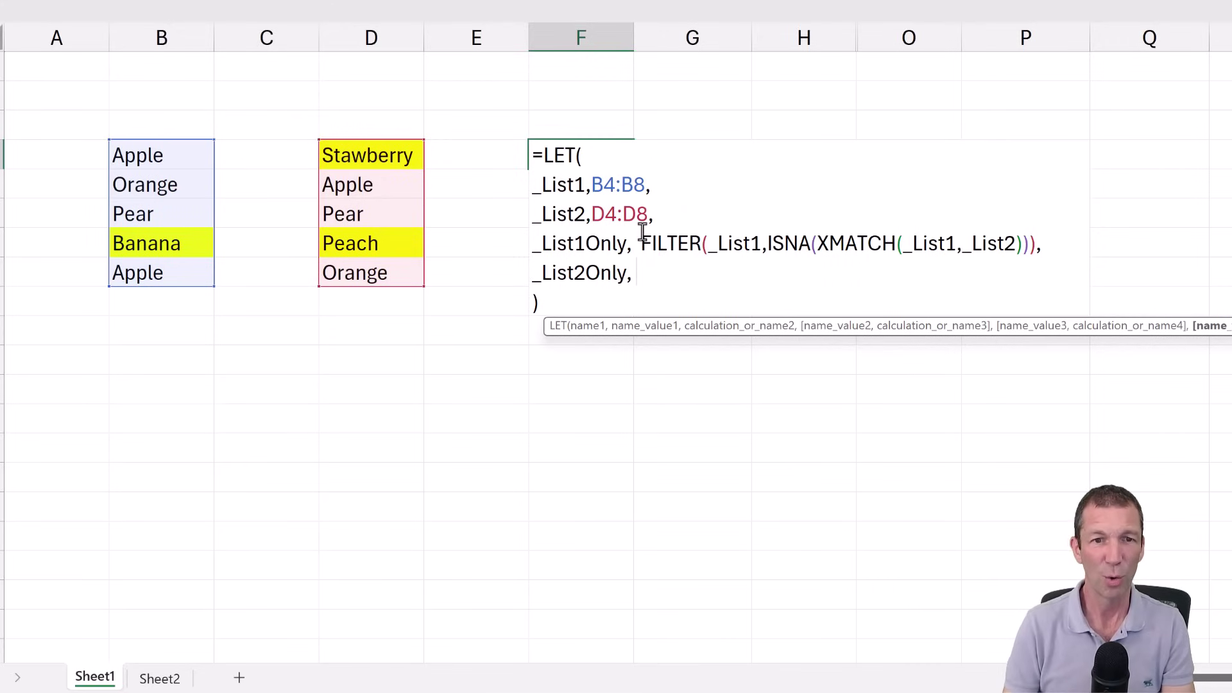
Paste a copy of the FILTER calculation after _List2Only and make it filter _List2.
left_click_drag(642, 243, 1033, 252)
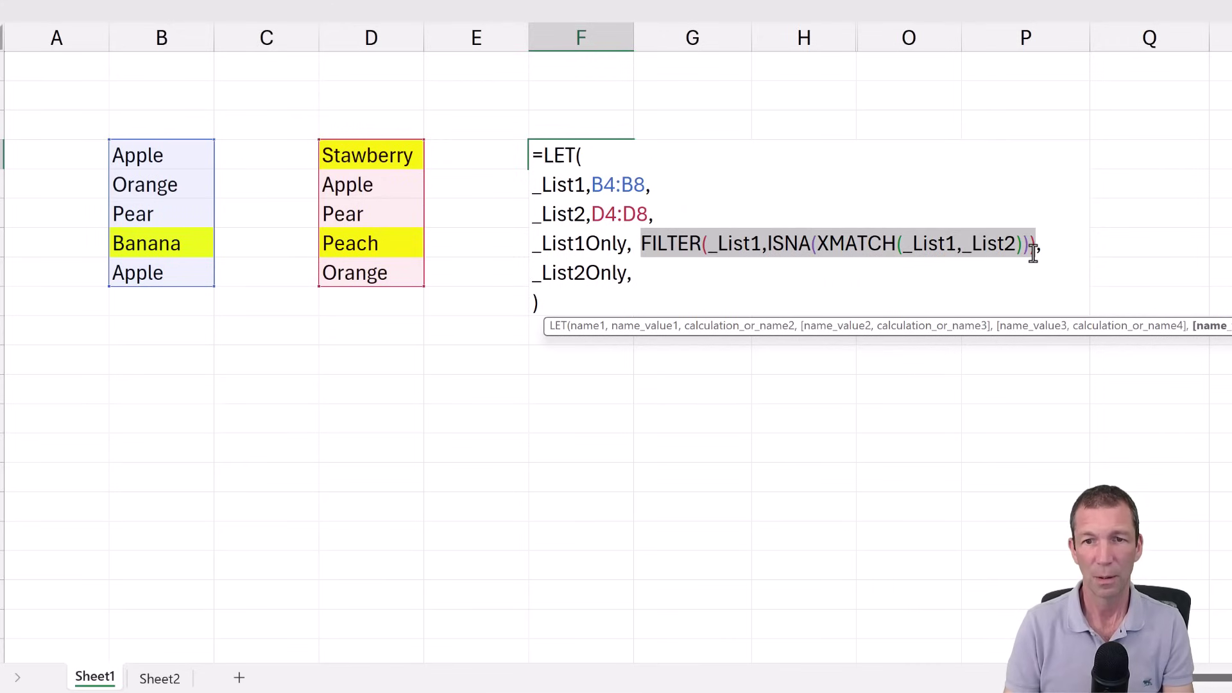
left_click(813, 270)
type("FILTER(_List1,ISNA(XMATCH(_List1,_List2))),")
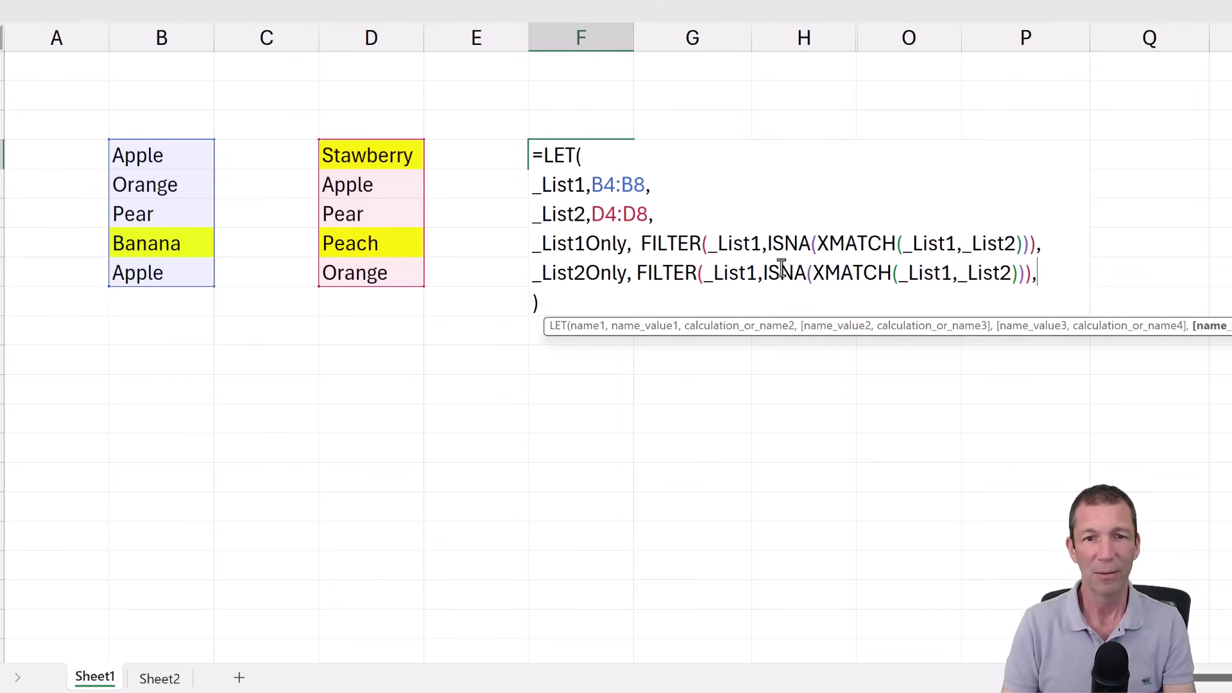
left_click(759, 270)
key("BackSpace")
type("2")
Swap the XMATCH arguments to _List2 and _List1, then open blank lines below.
left_click(953, 272)
key("BackSpace")
type("2")
left_click(1008, 272)
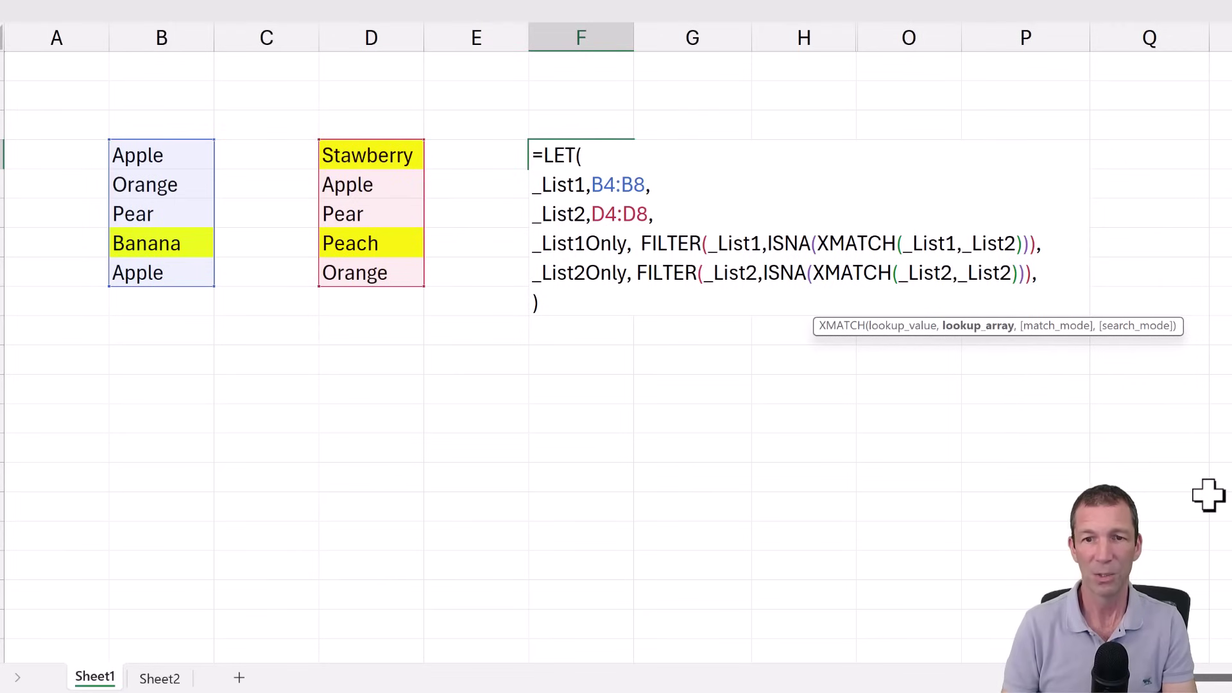
key("BackSpace")
type("1")
key("Right")
key("Right")
key("Right")
key("Right")
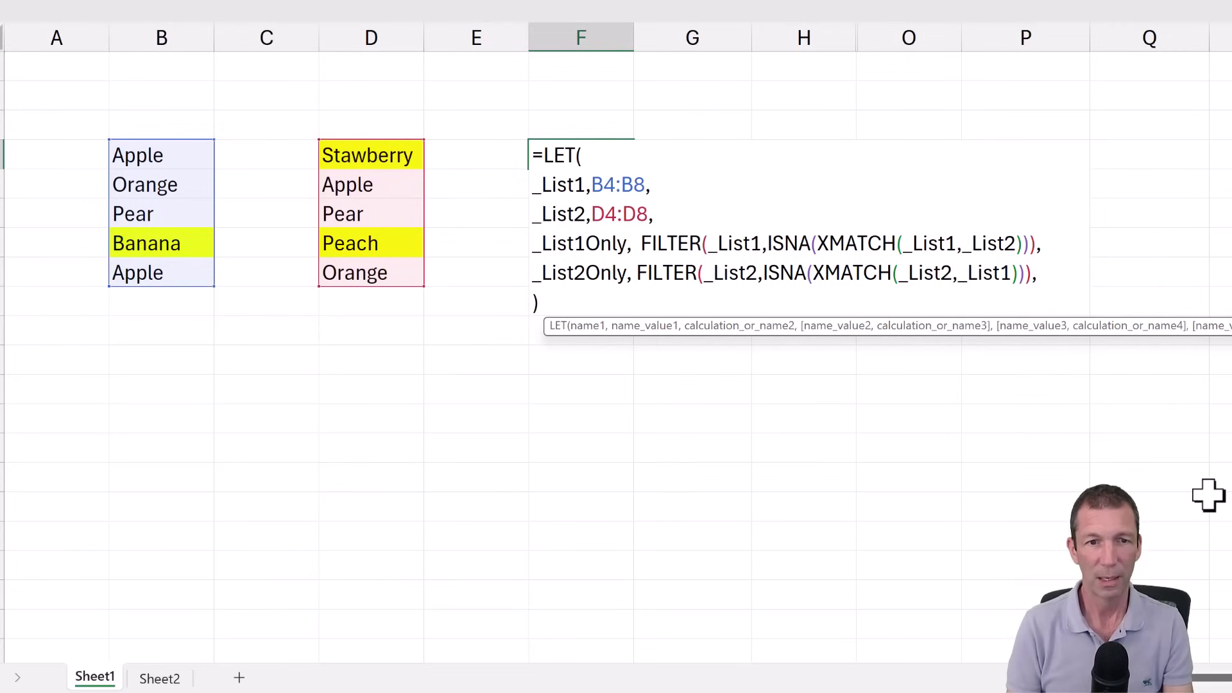
key("alt+Return")
key("alt+Return")
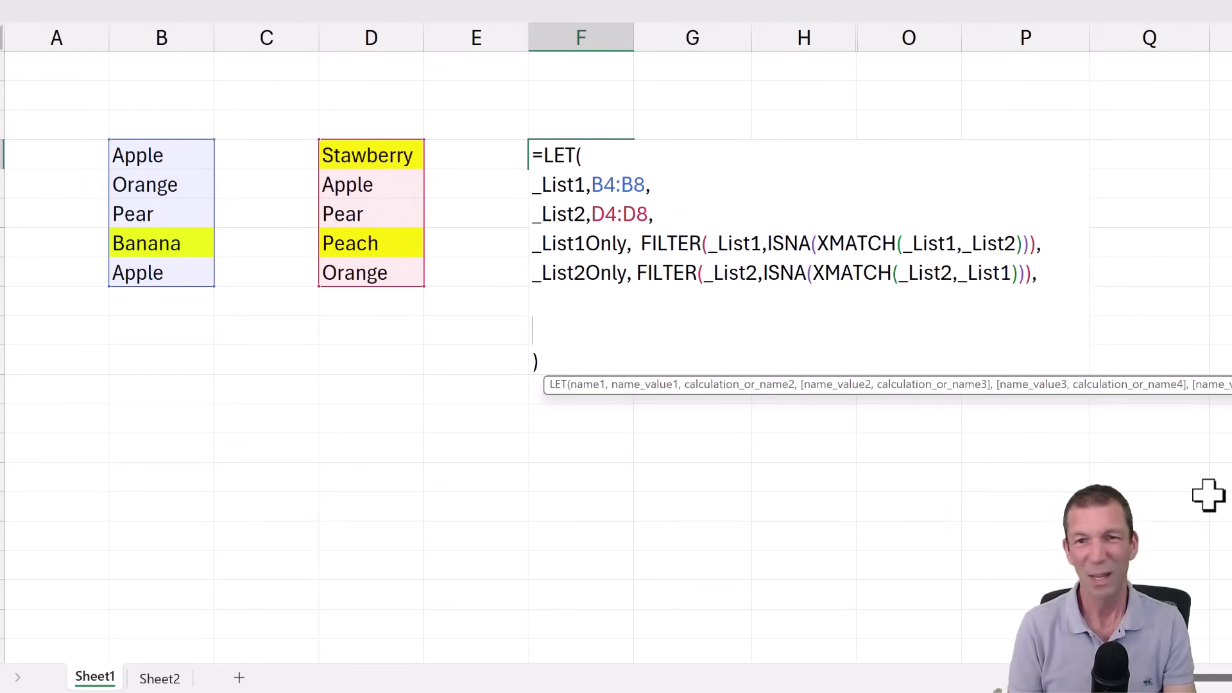
End the LET formula with HSTACK(_List1Only,_List2Only) to place both exception lists side by side.
type("HST")
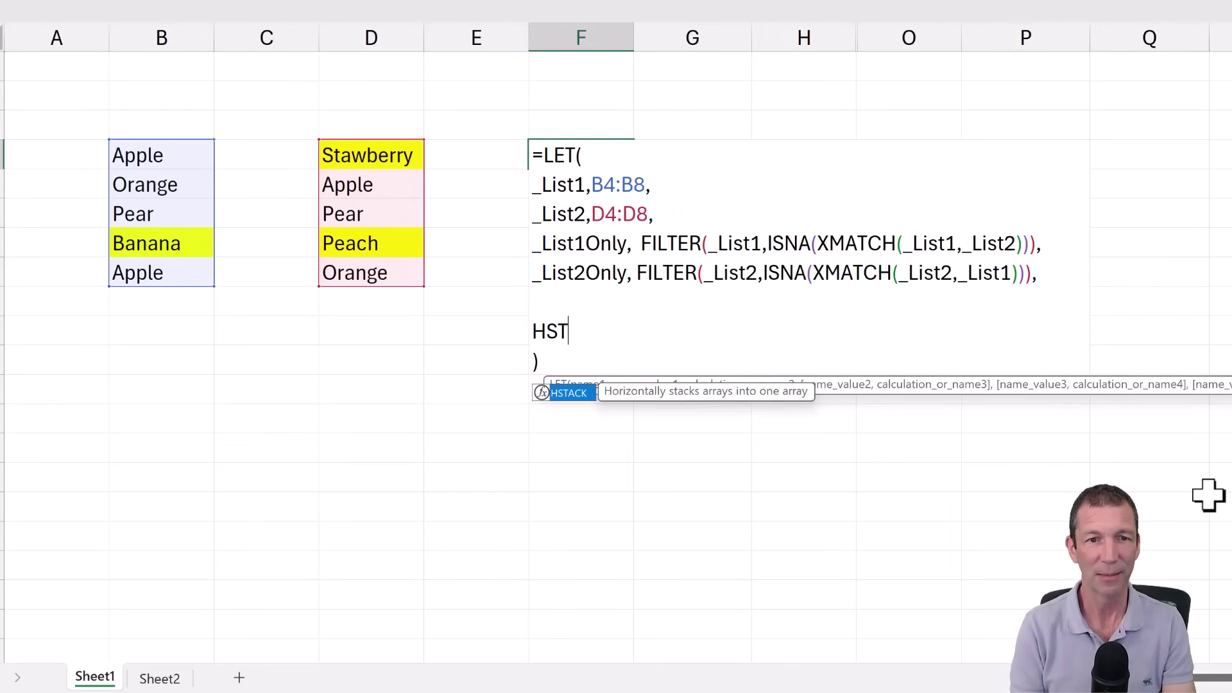
key("Tab")
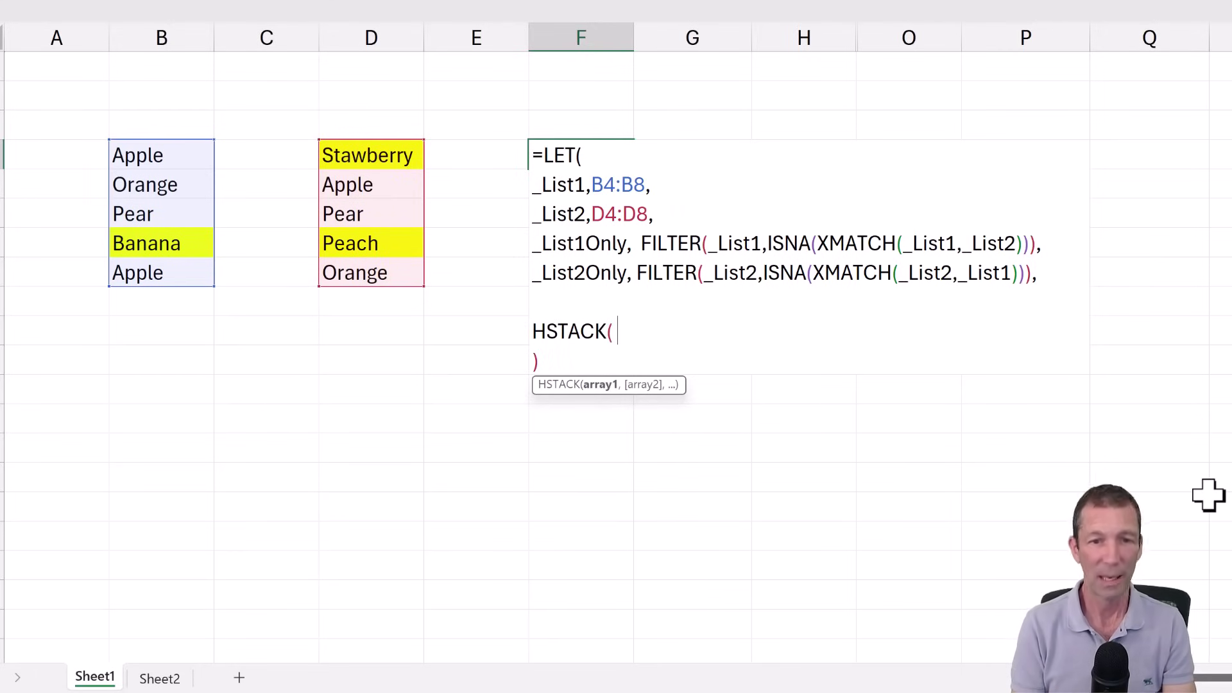
type("_")
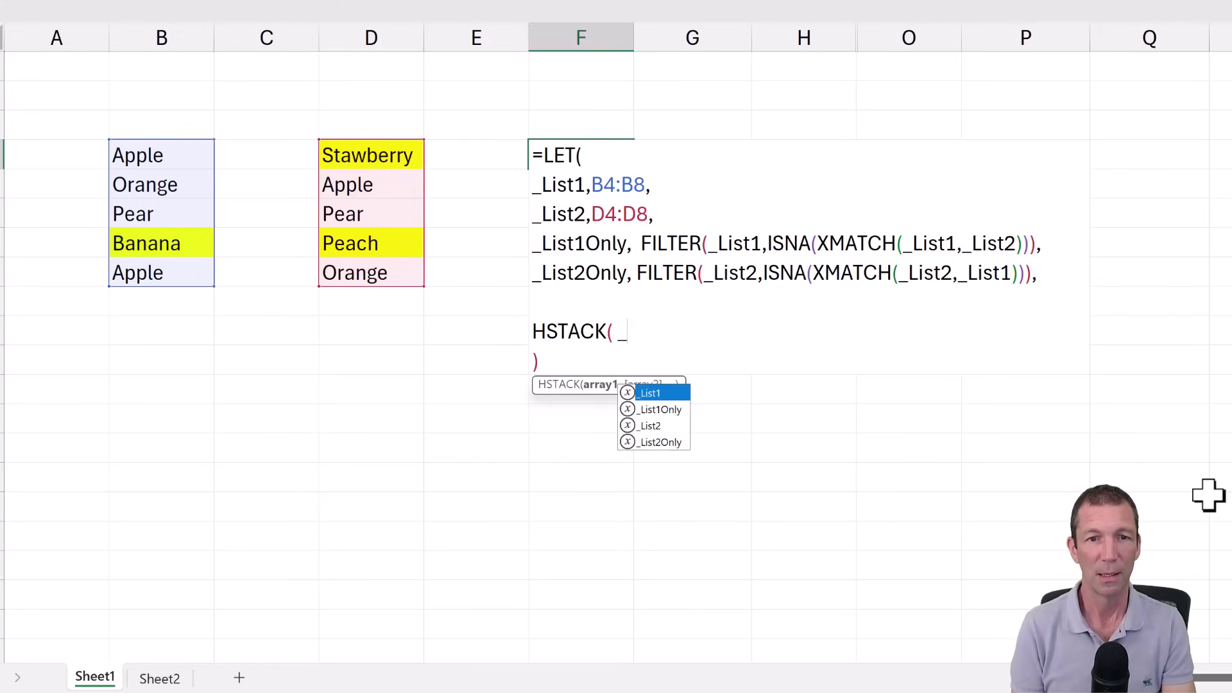
key("Down")
key("Tab")
type(",")
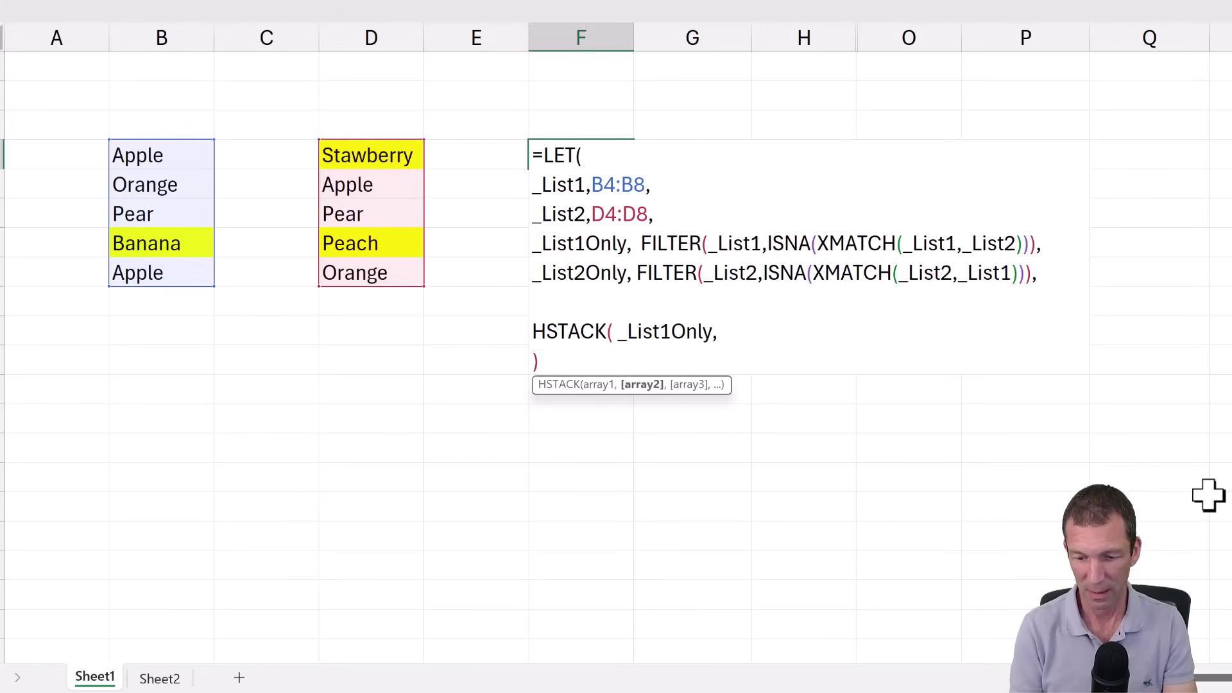
type("_")
key("Down")
key("Down")
key("Down")
key("Tab")
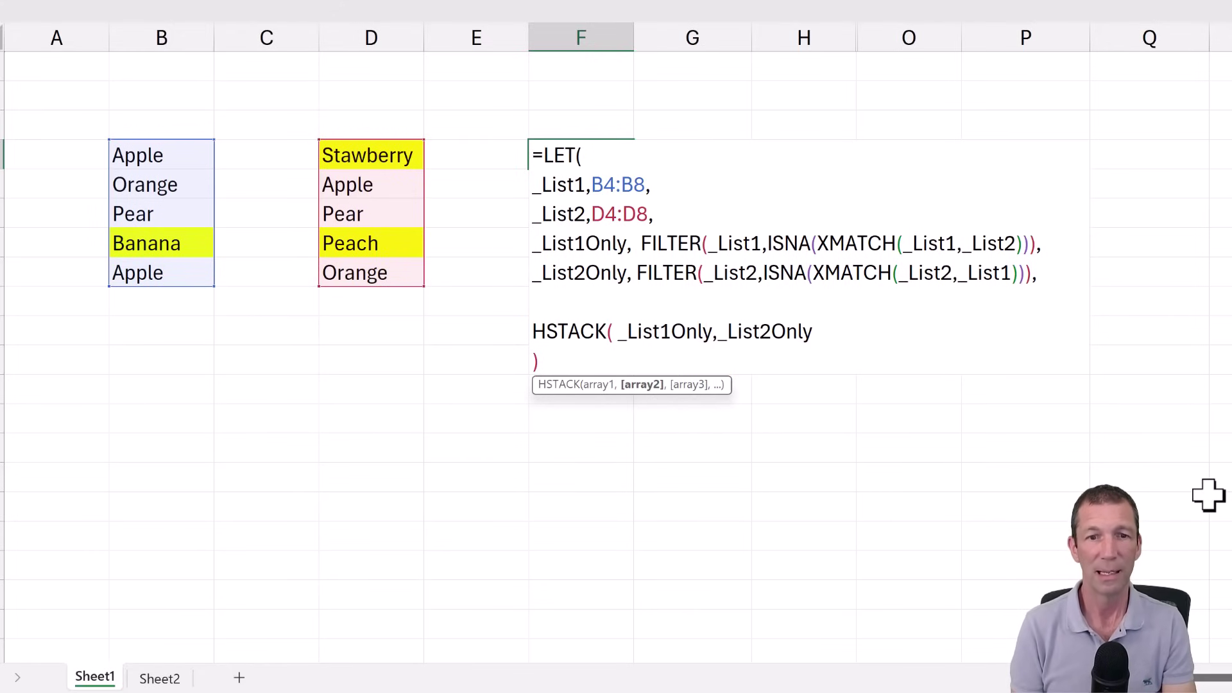
Commit the HSTACK formula and inspect the Banana, #N/A, Stawberry and Peach results.
type(")")
key("Return")
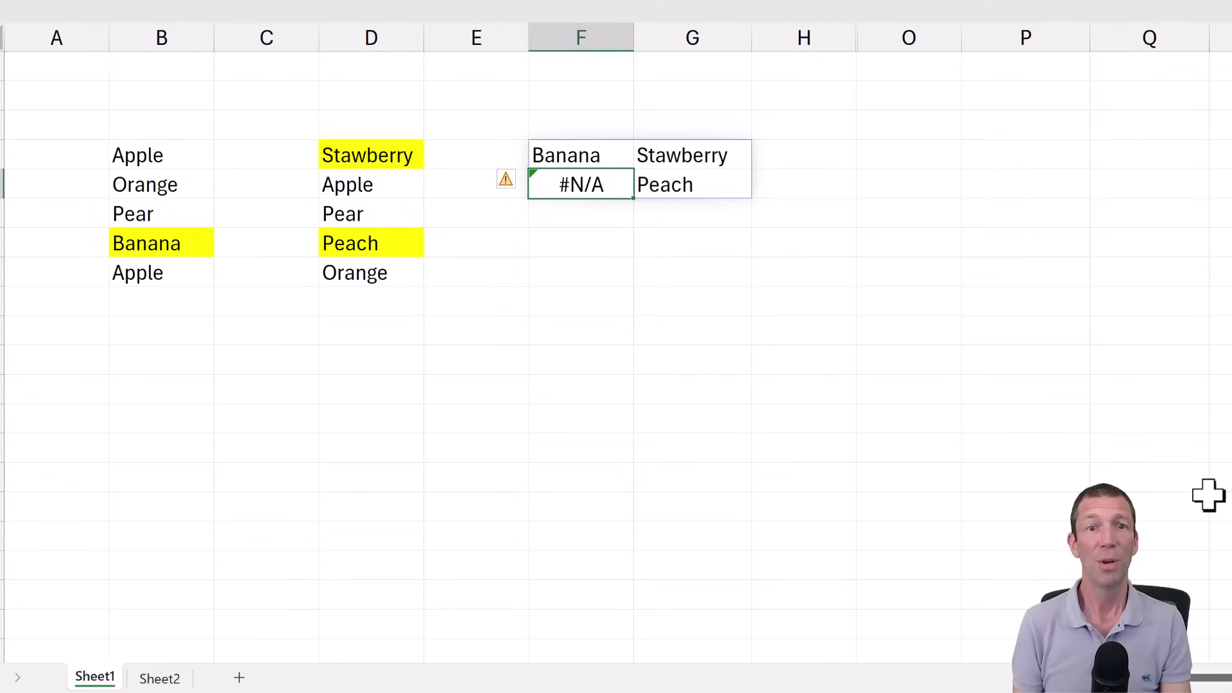
left_click(570, 155)
left_click(571, 189)
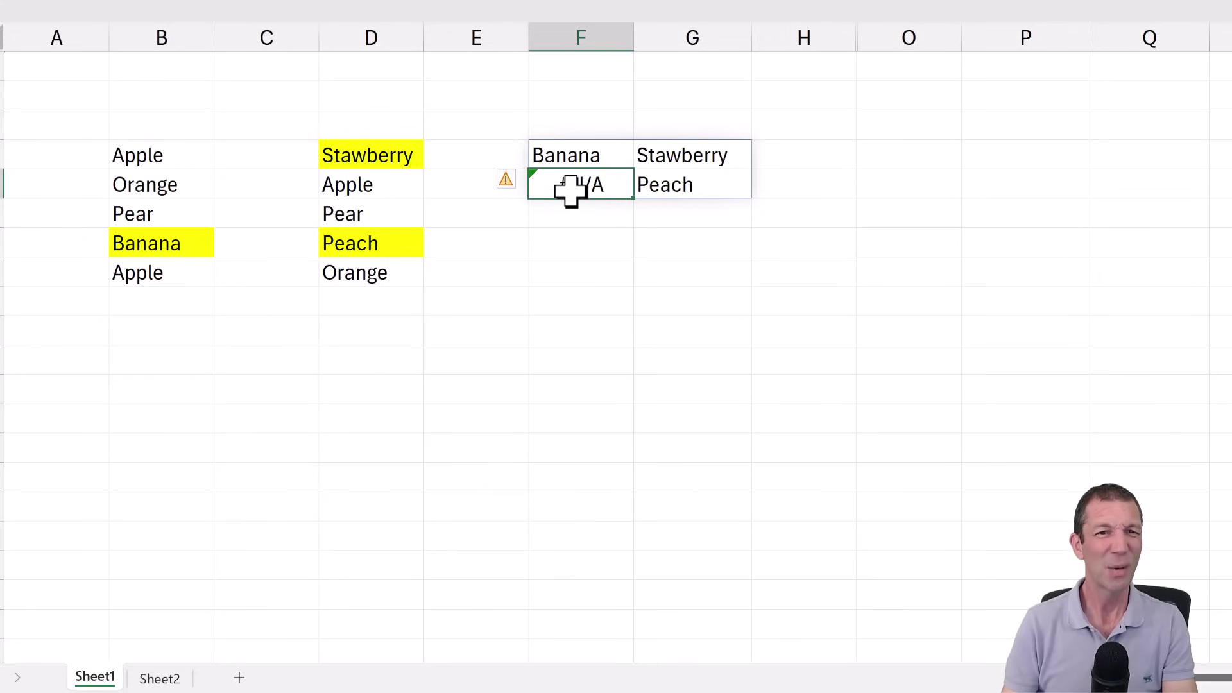
left_click(577, 157)
left_click_drag(715, 162, 714, 180)
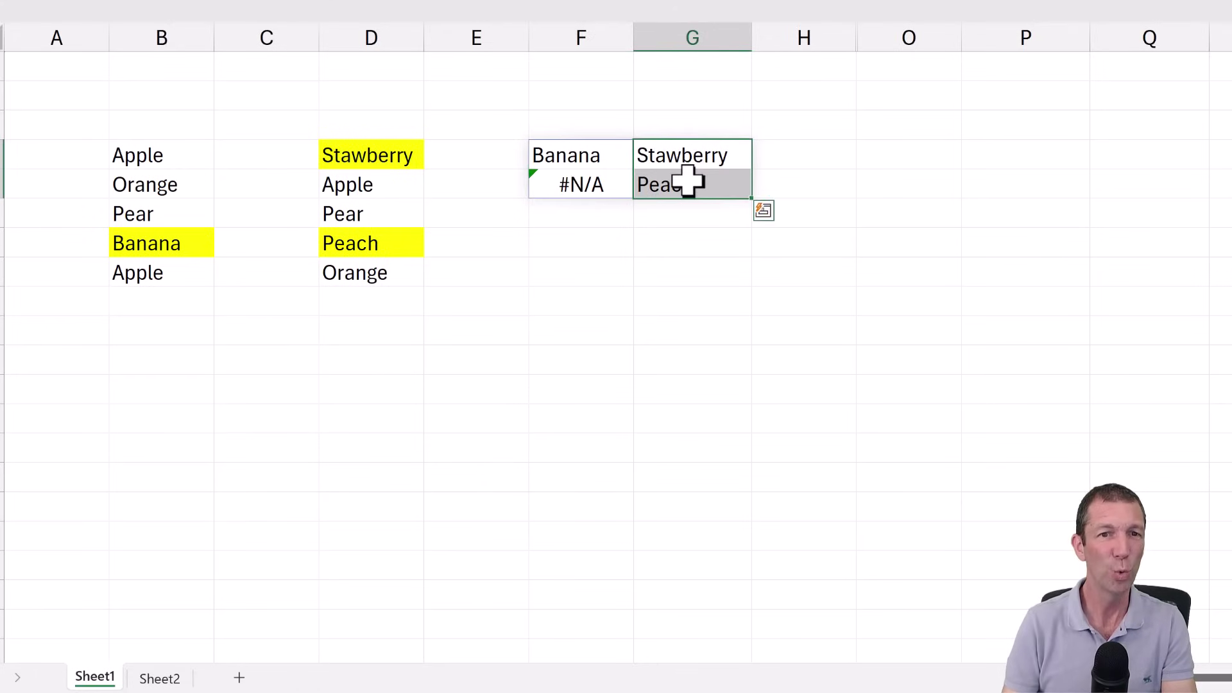
Reopen F4's LET formula for editing with the cursor before HSTACK.
left_click(613, 157)
key("F2")
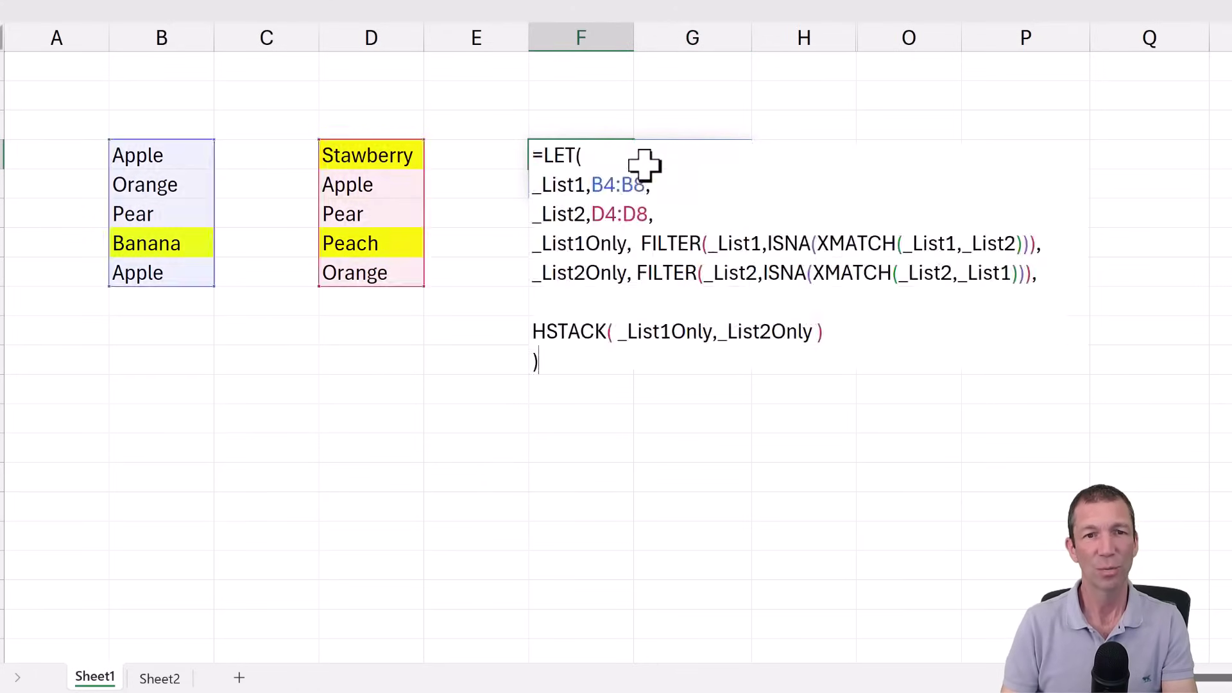
left_click(525, 327)
double_click(577, 157)
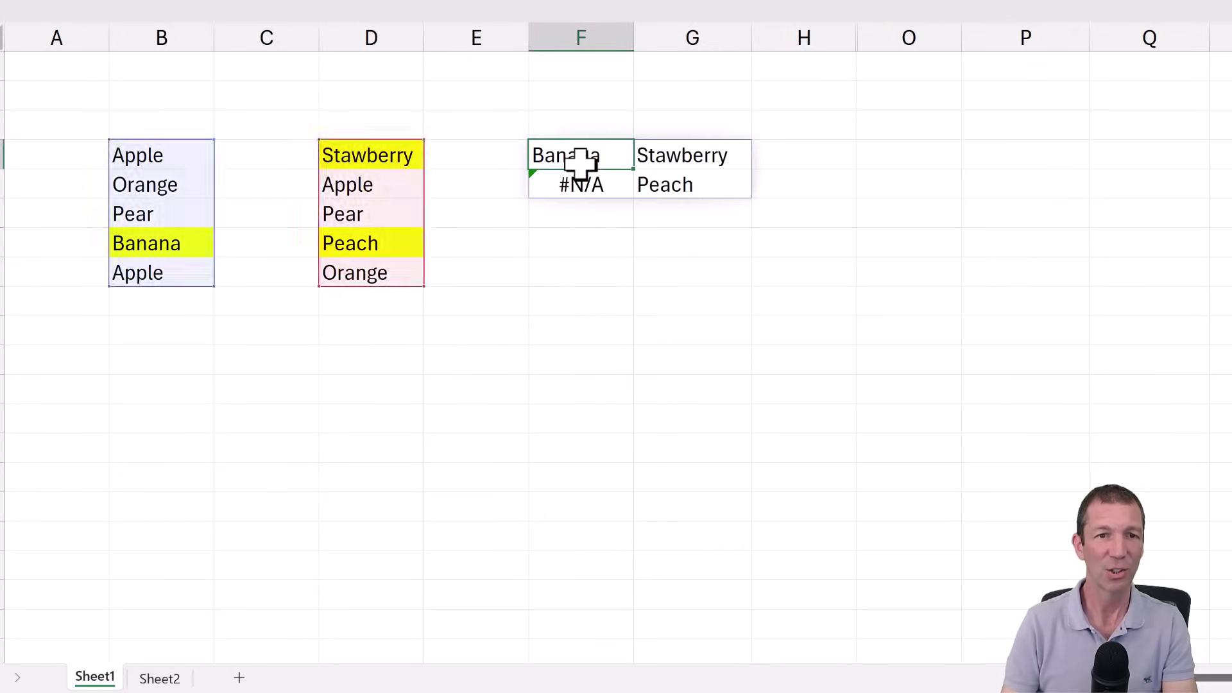
left_click(538, 323)
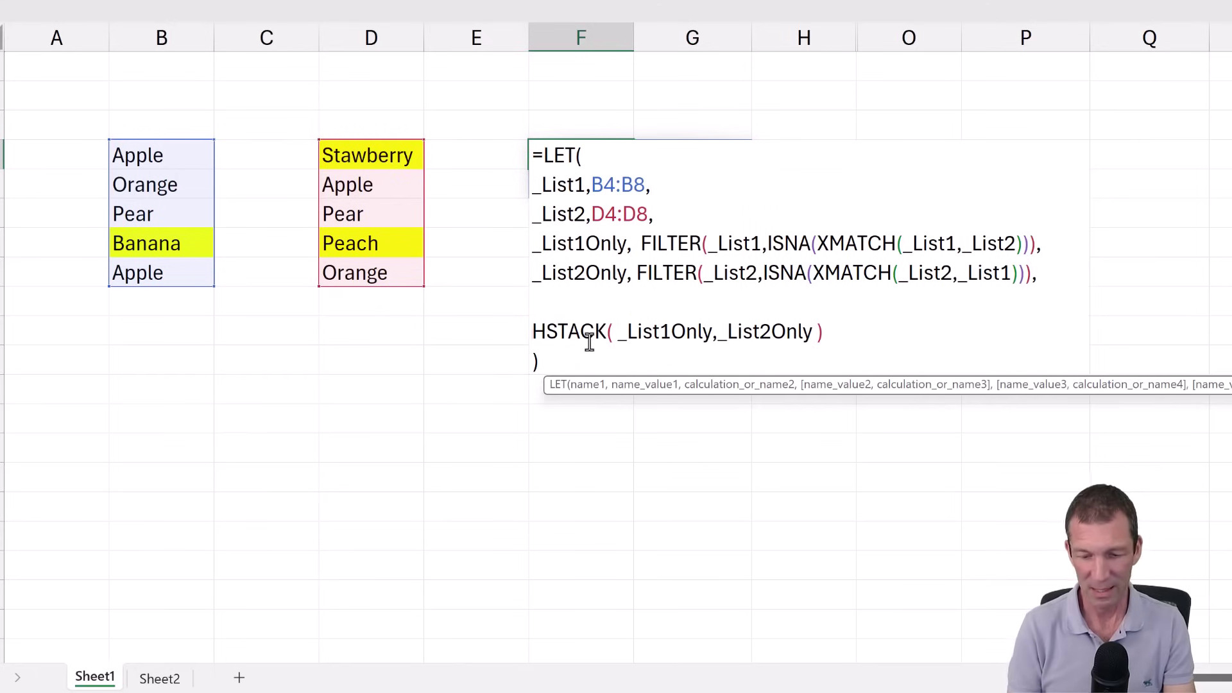
Wrap HSTACK(_List1Only,_List2Only) in IFERROR with "" so #N/A shows as blank.
type("IFERROR")
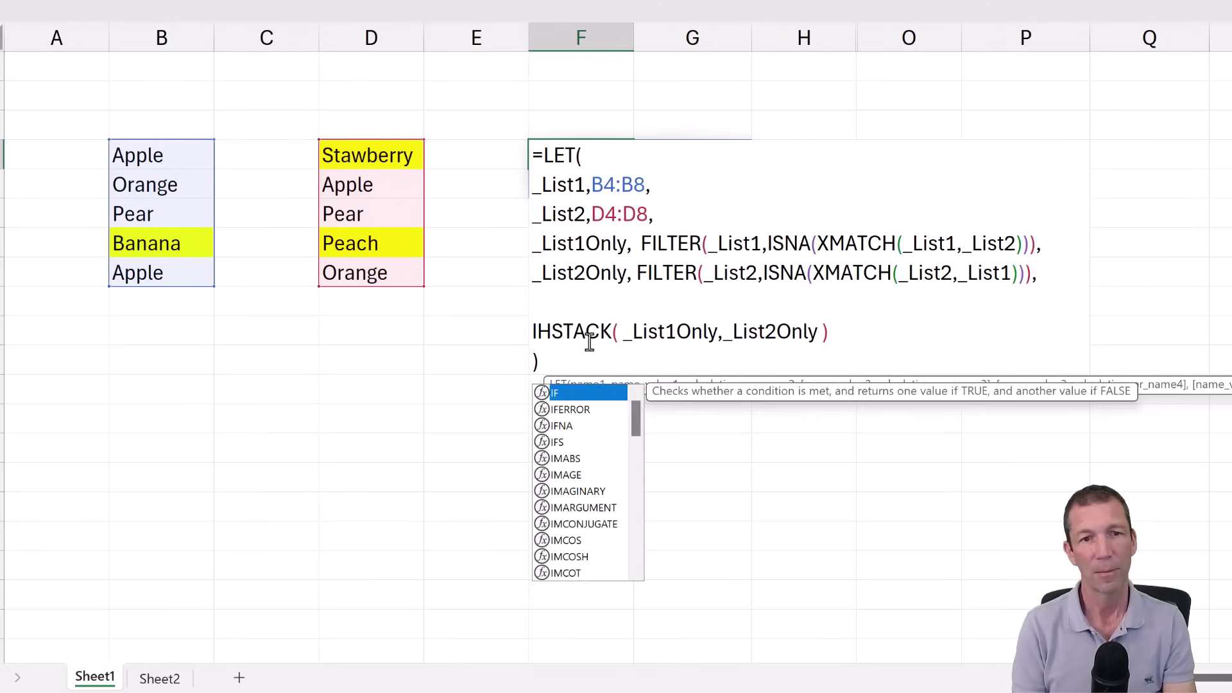
type("(")
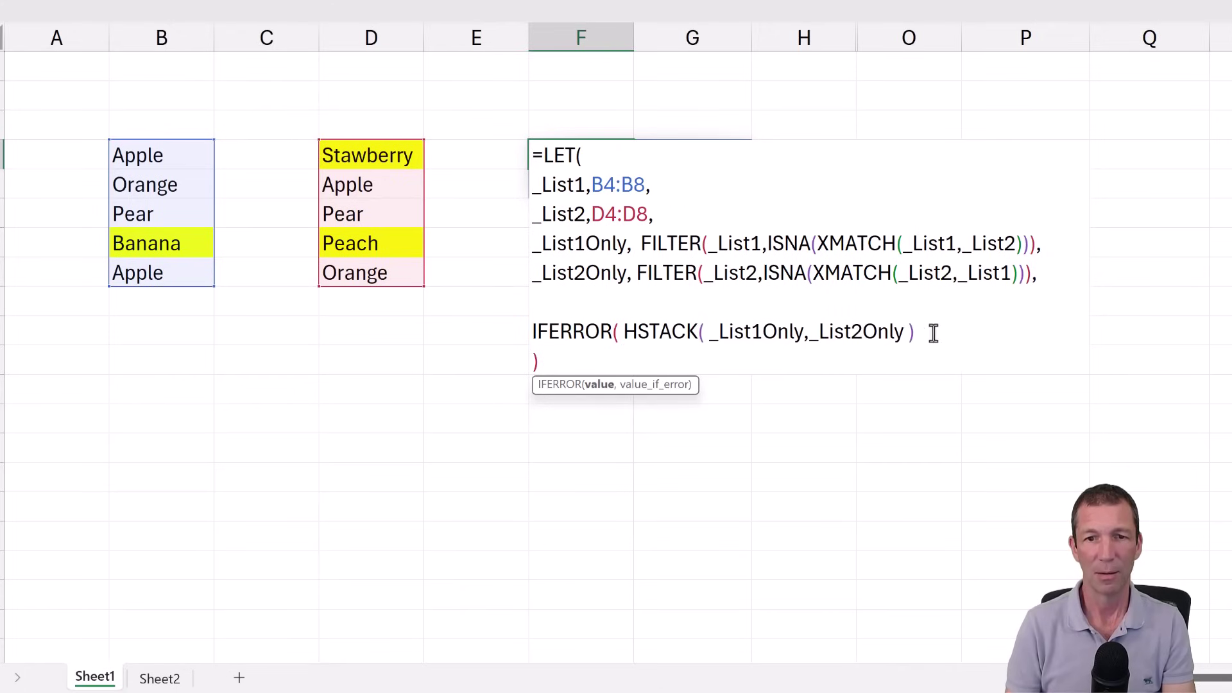
left_click(908, 340)
type(", ")
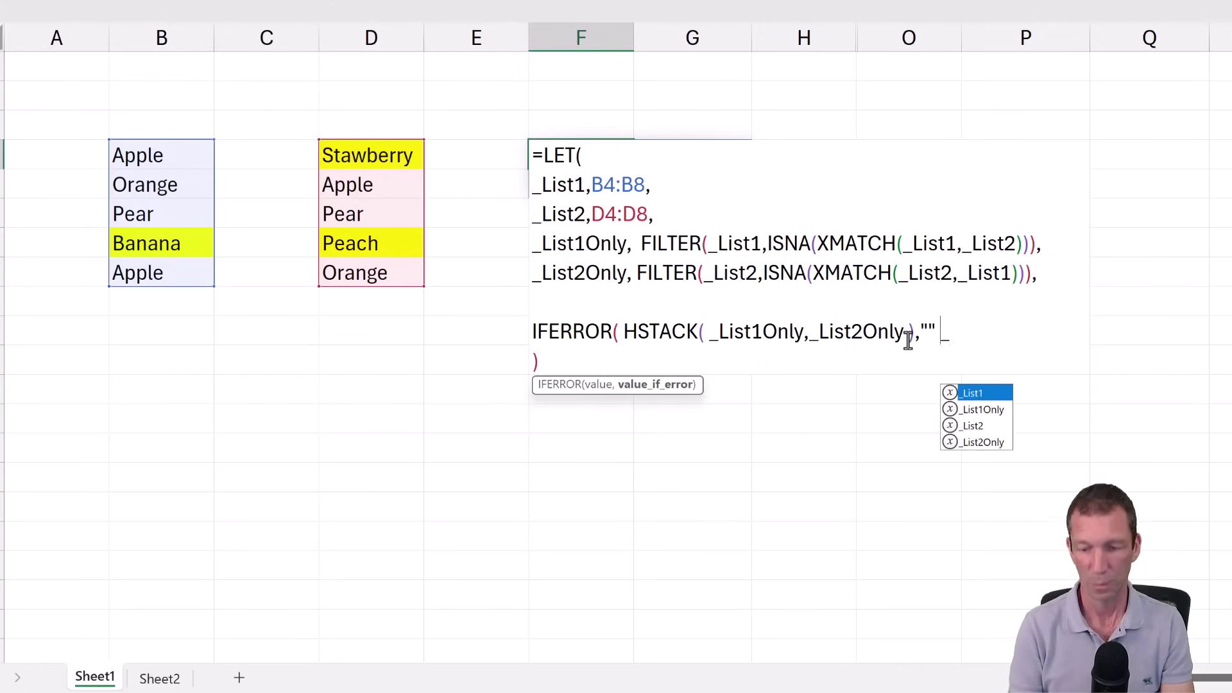
type(")")
key("Return")
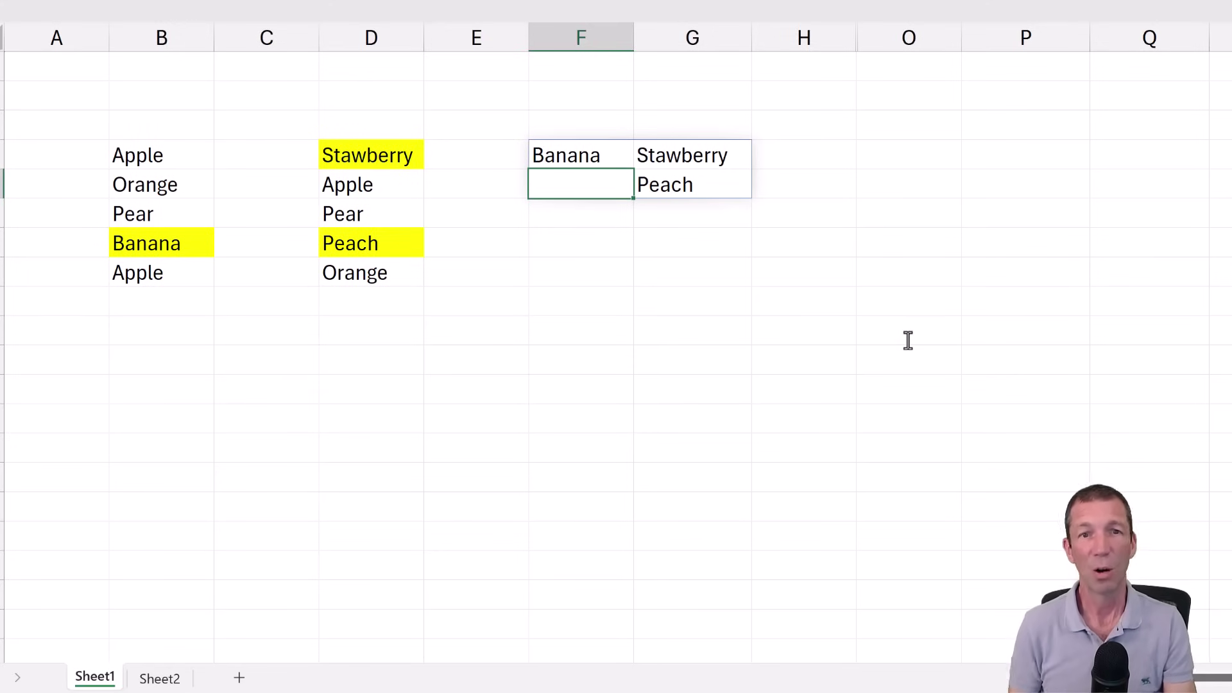
Wrap the first FILTER in VSTACK with the "List1 Only" heading.
key("Up")
key("F2")
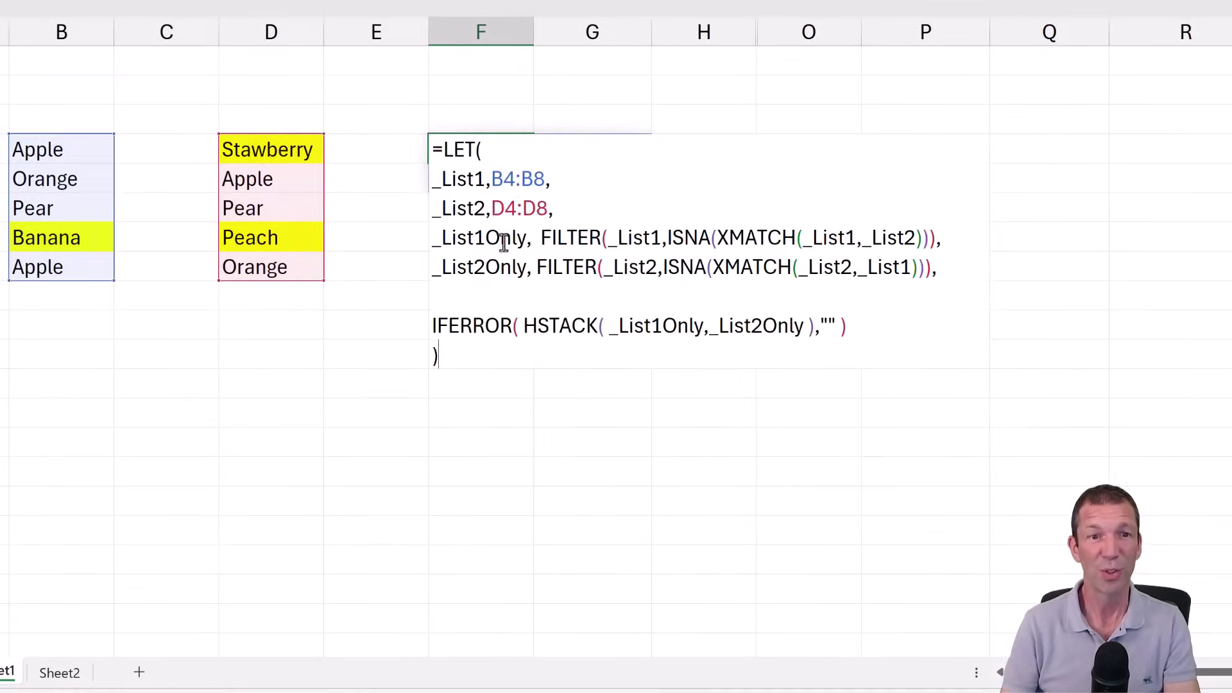
left_click(555, 252)
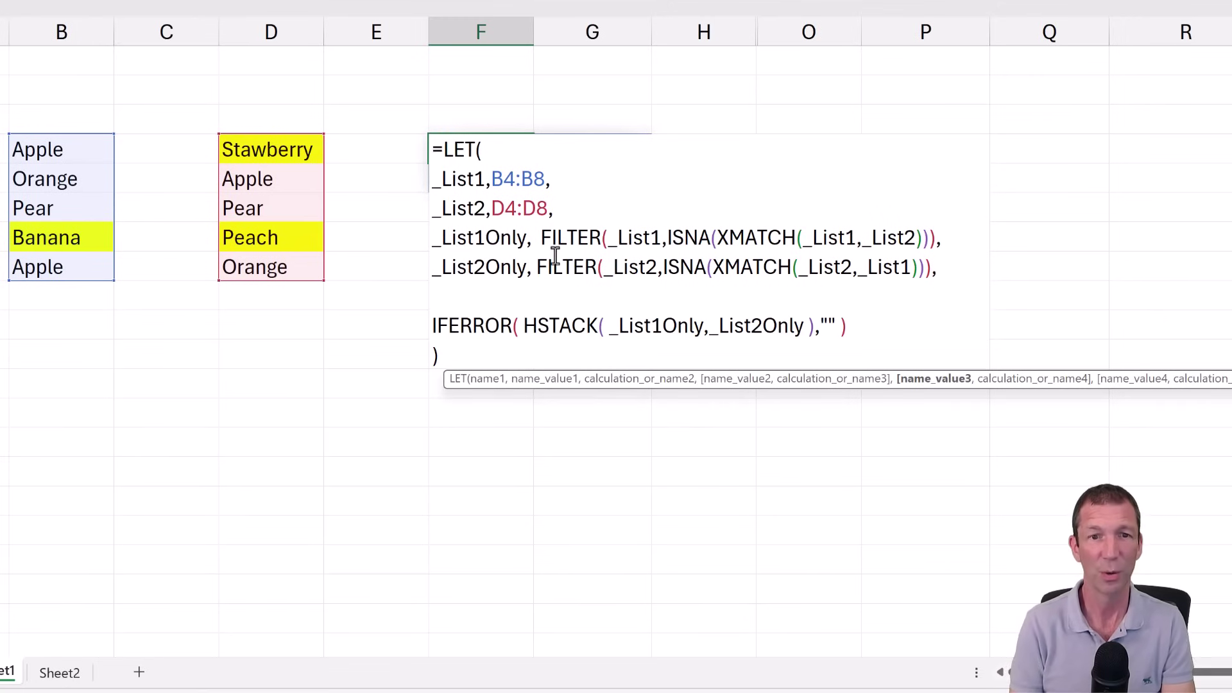
type("v")
key("BackSpace")
type("csta")
key("BackSpace")
key("BackSpace")
key("BackSpace")
key("BackSpace")
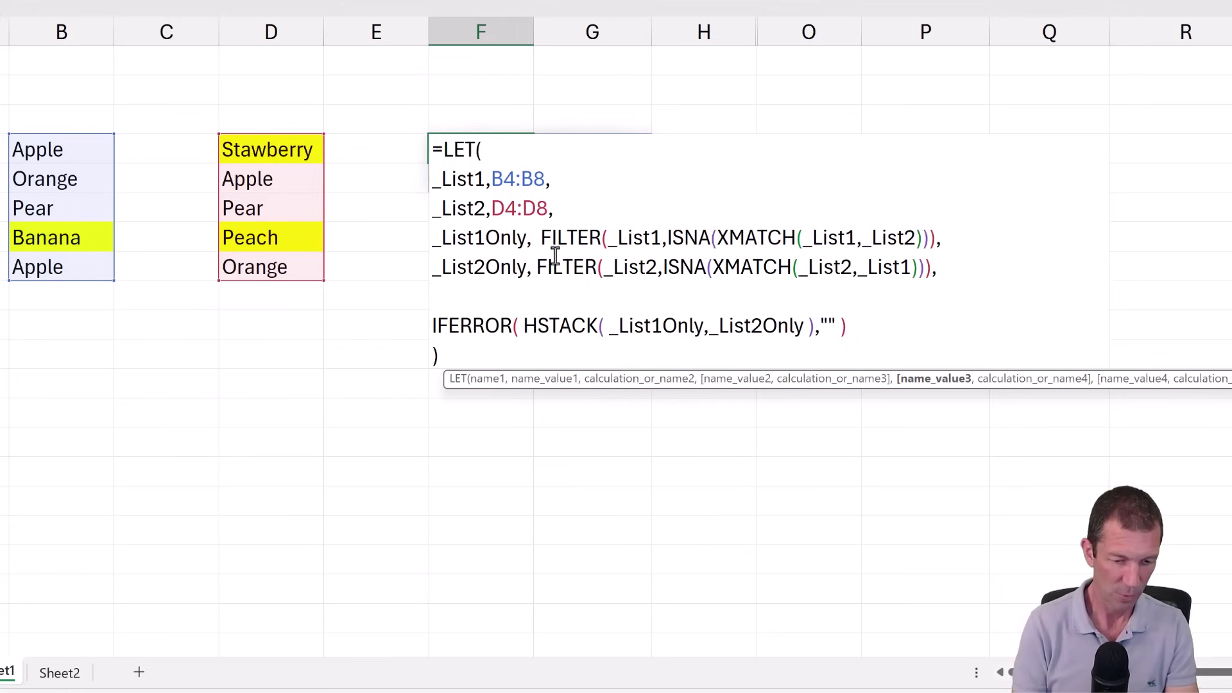
type("VSTACK(   ")
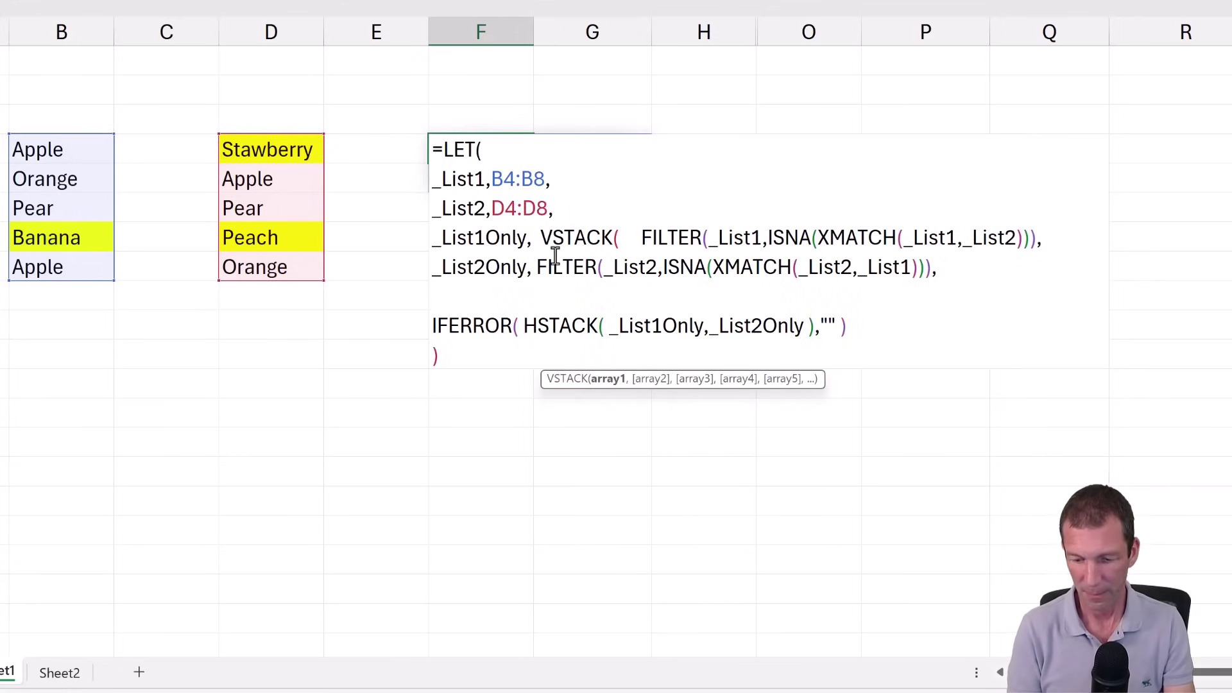
type(" \"List1 O")
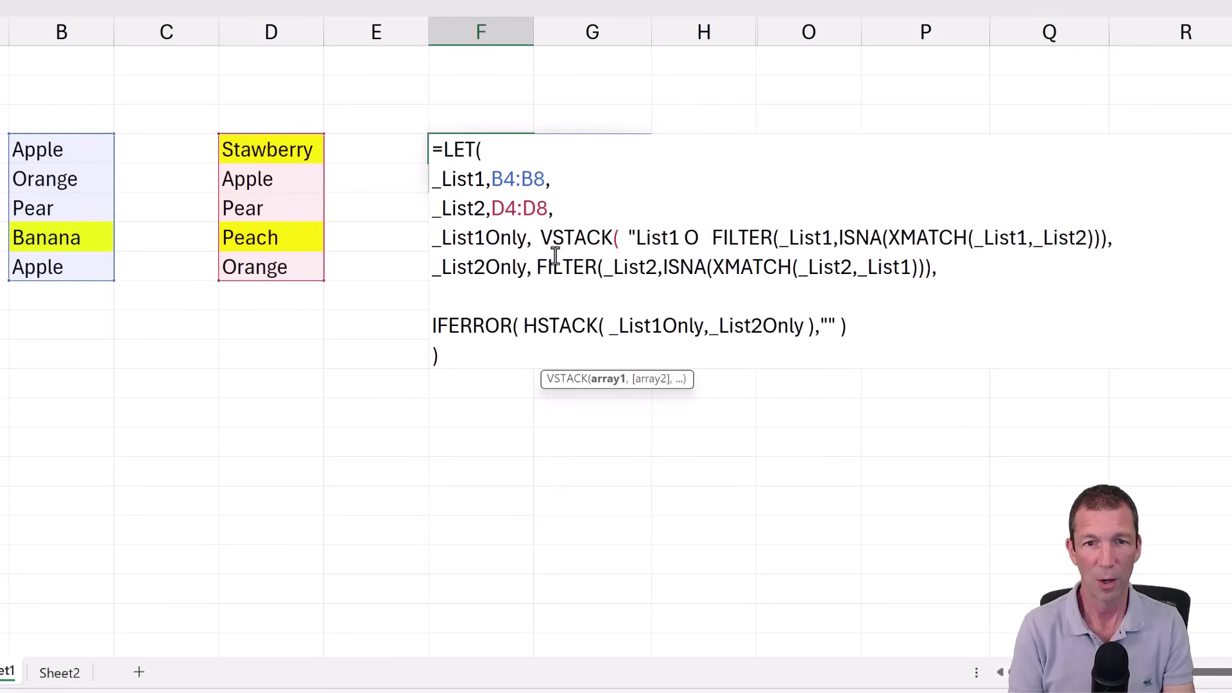
type("nly\",")
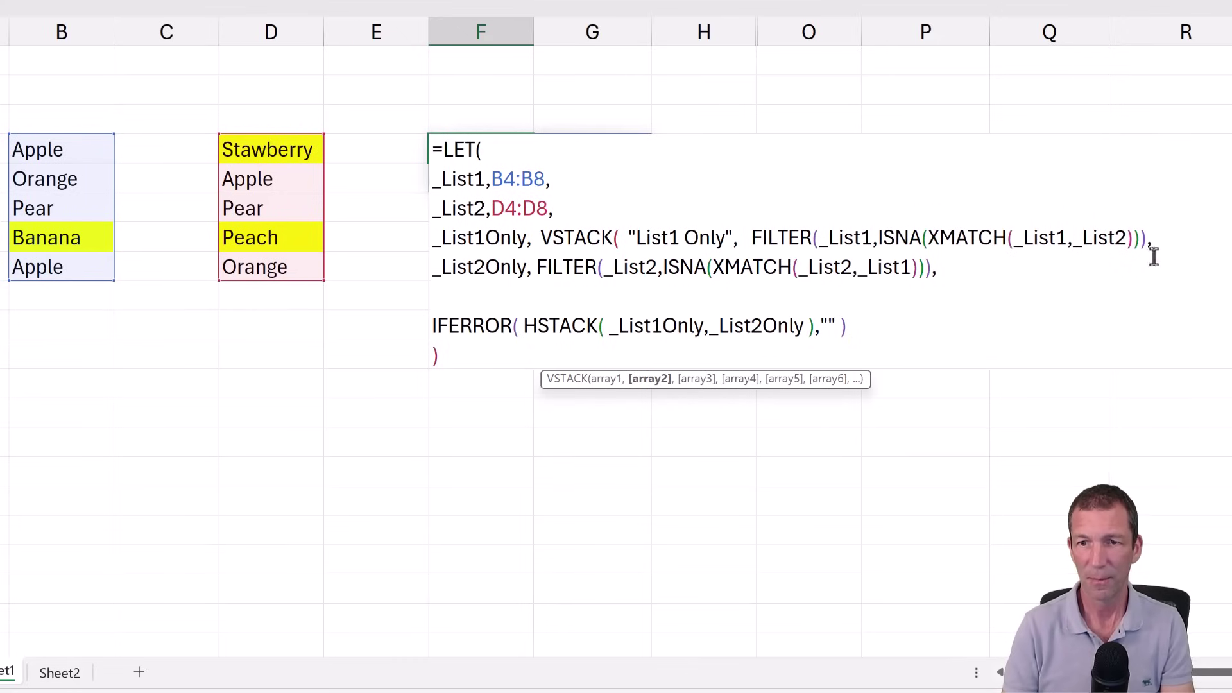
type(")")
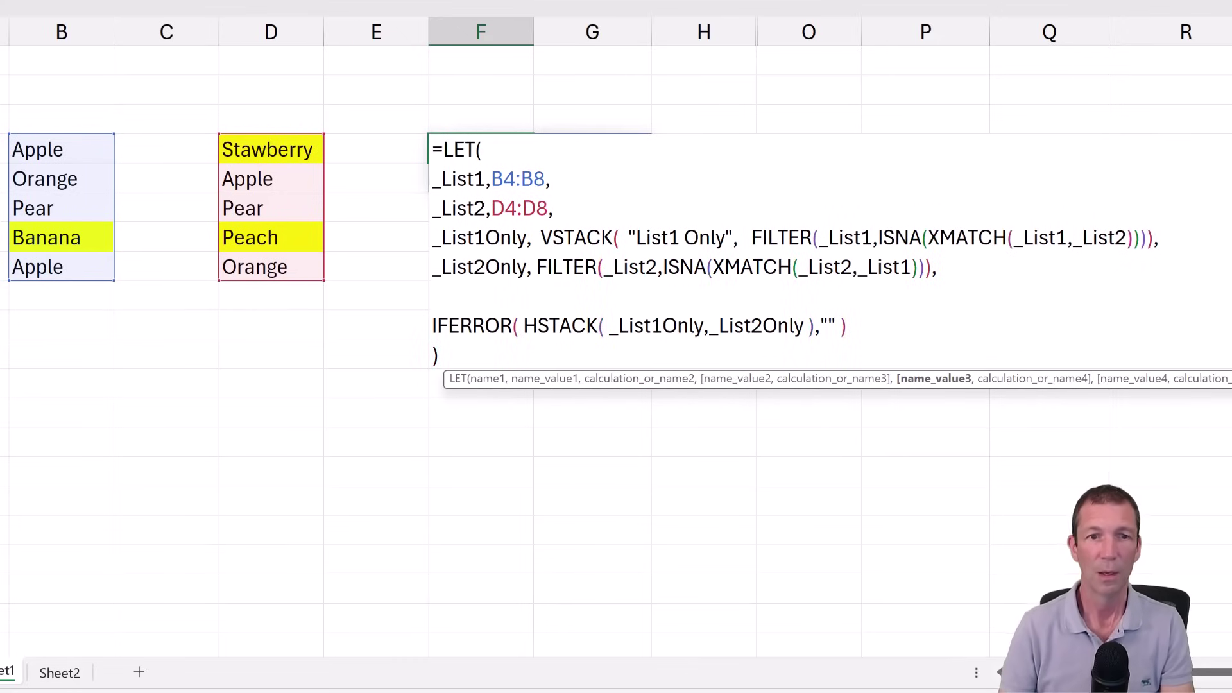
Wrap the second FILTER in VSTACK with the "List2 Only" heading and commit the formula.
left_click(534, 267)
type("VSTACK(  \"List")
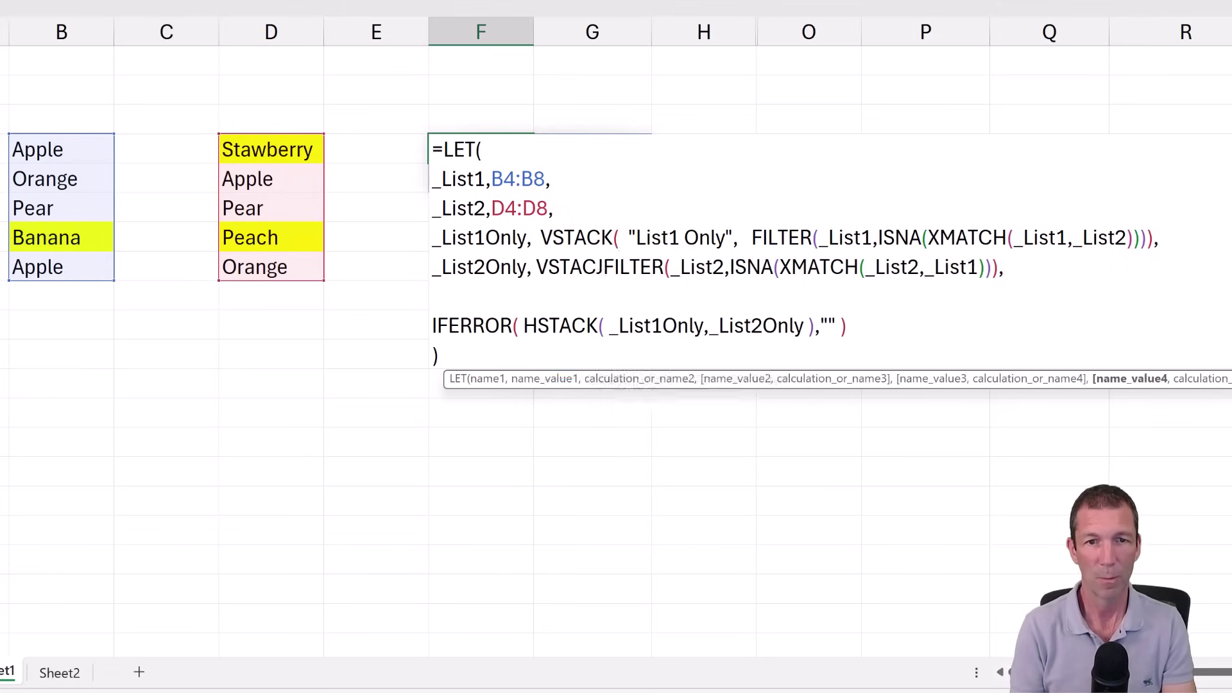
type("2 Only\",")
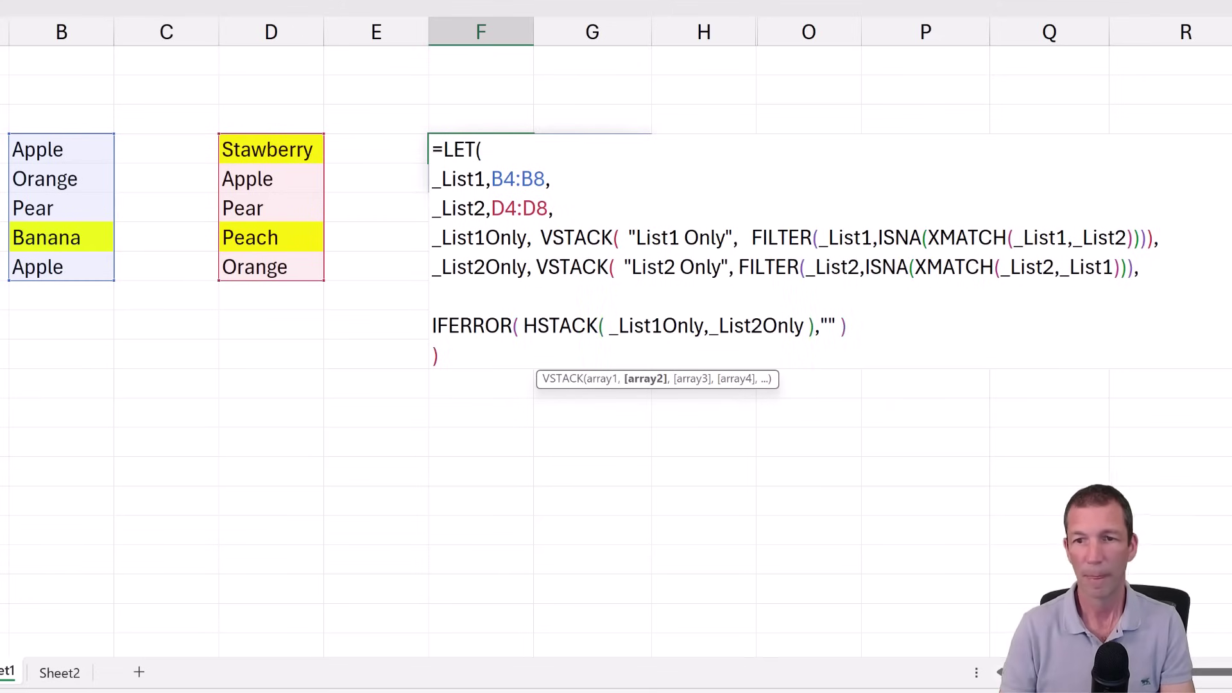
left_click(1146, 288)
left_click(1127, 267)
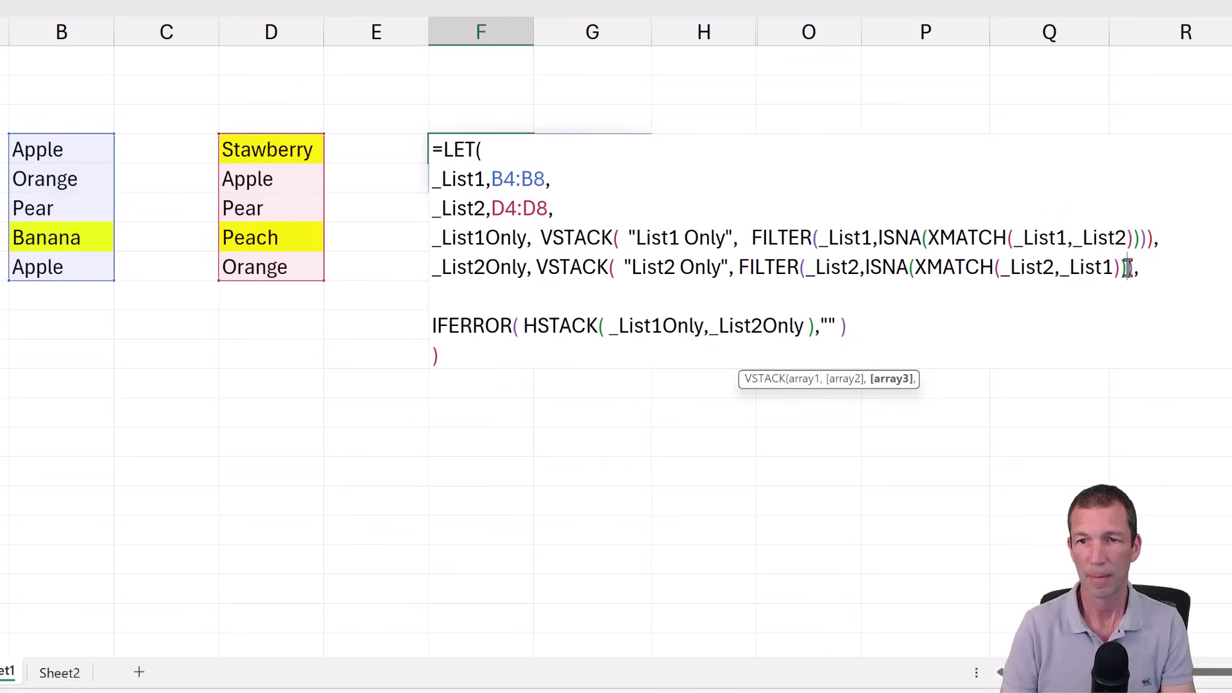
type(")")
key("Return")
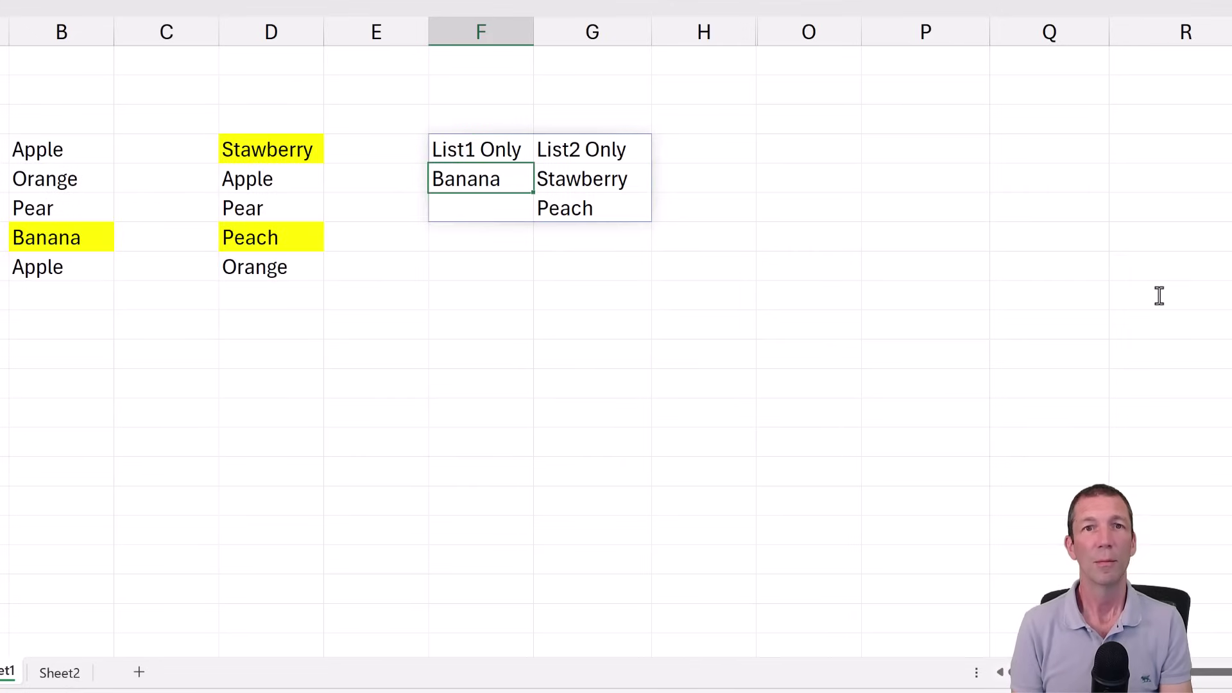
Extend list 1's range in the F4 formula from B4:B8 to B4:B12.
double_click(523, 177)
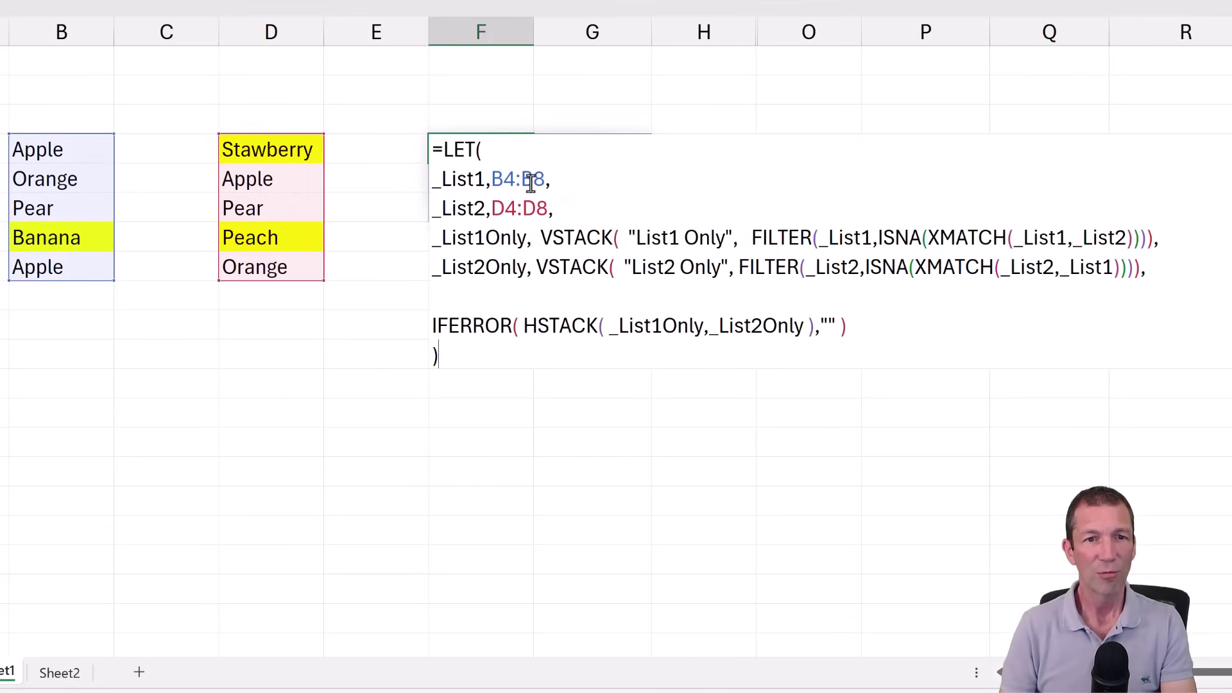
left_click_drag(544, 182, 492, 180)
left_click_drag(87, 157, 77, 376)
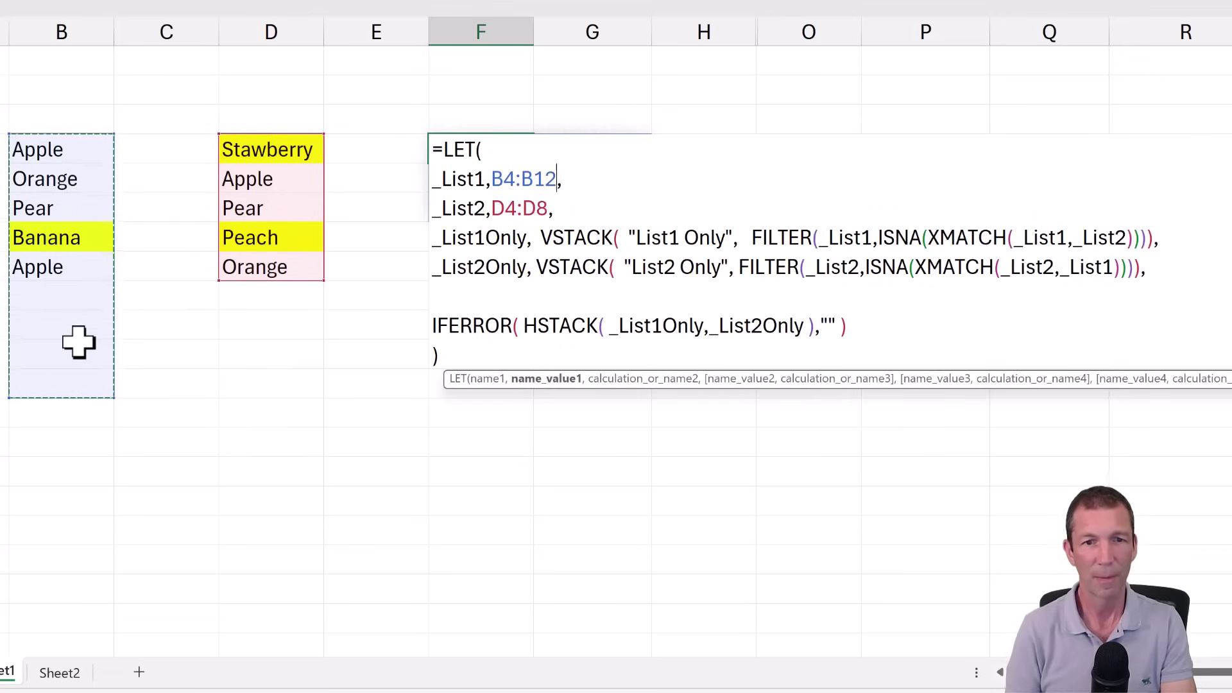
key("Return")
key("Up")
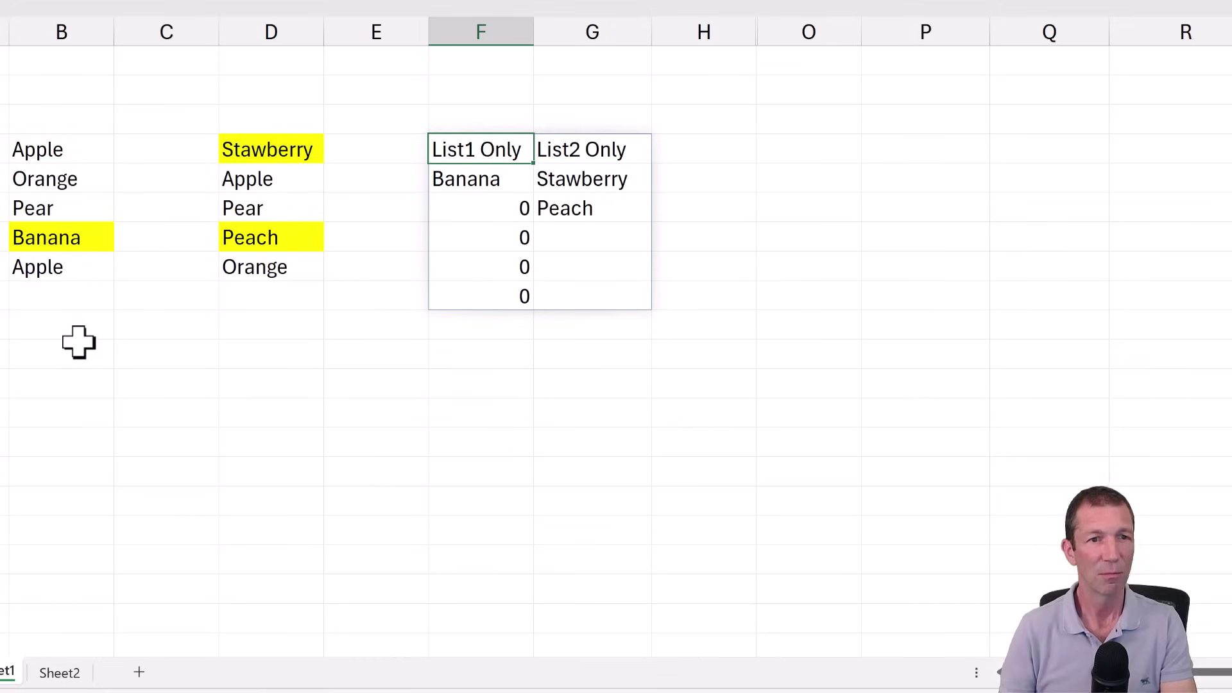
Add Peach to list 1 in B9 and check the zeros in List1 Only.
left_click(71, 267)
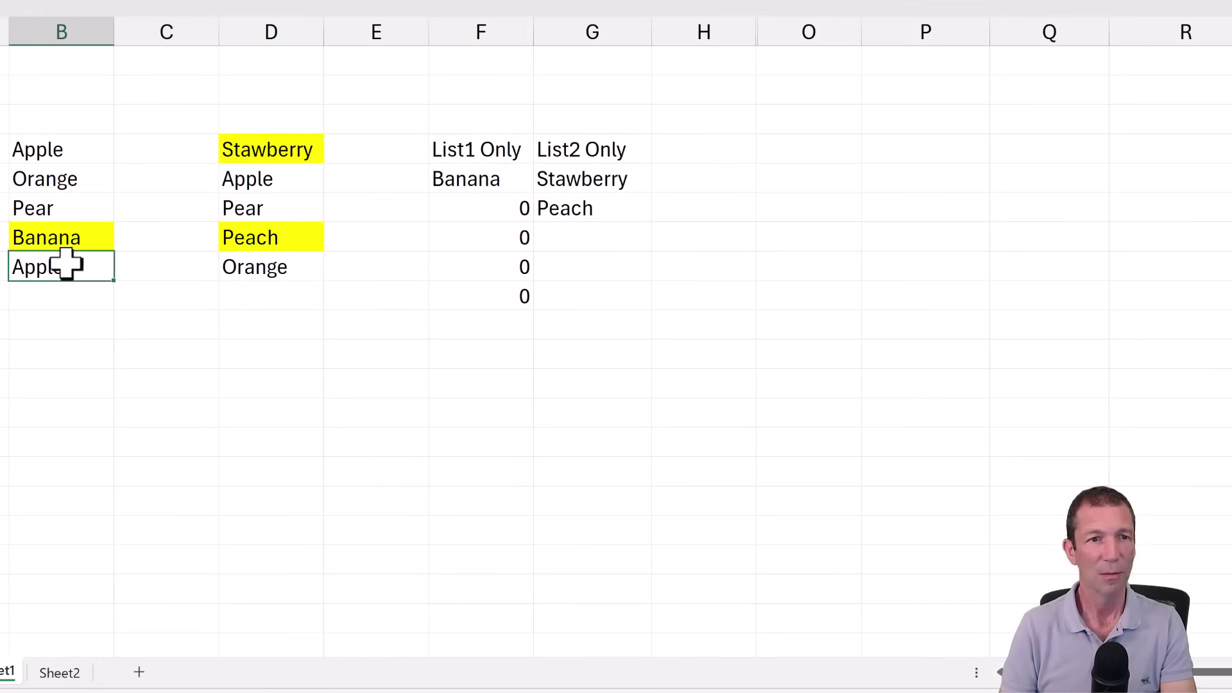
key("Delete")
key("ctrl+z")
left_click(69, 303)
type("Peach")
key("ctrl+Return")
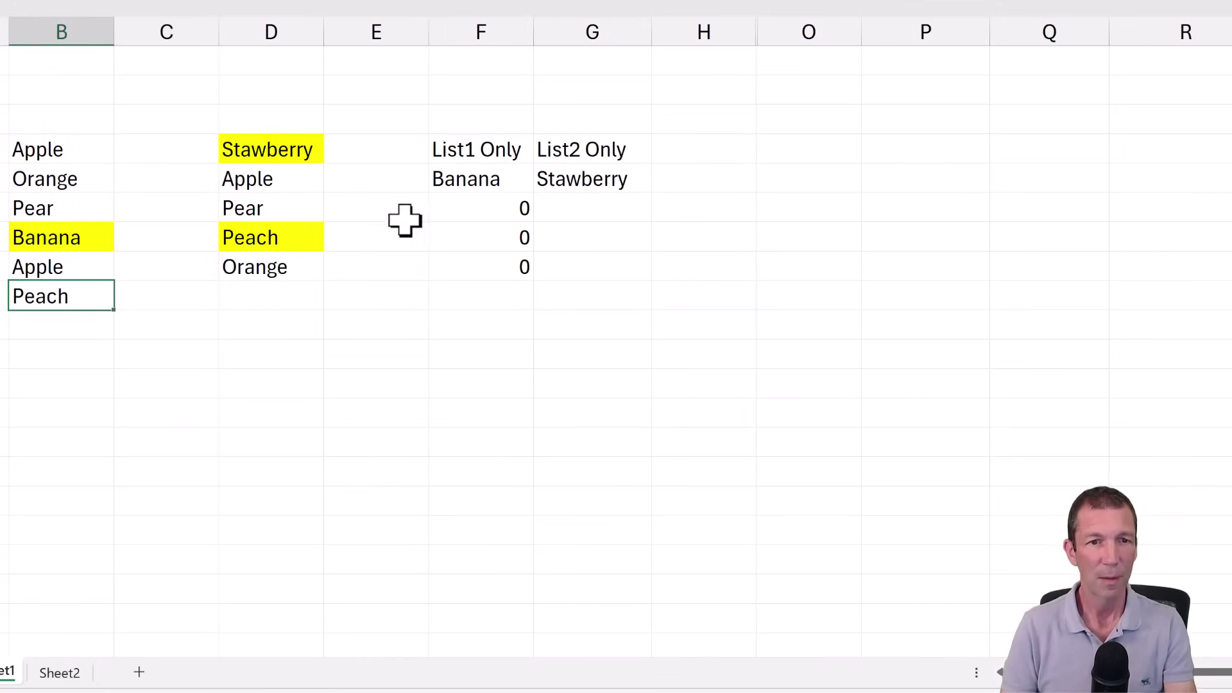
left_click(479, 201)
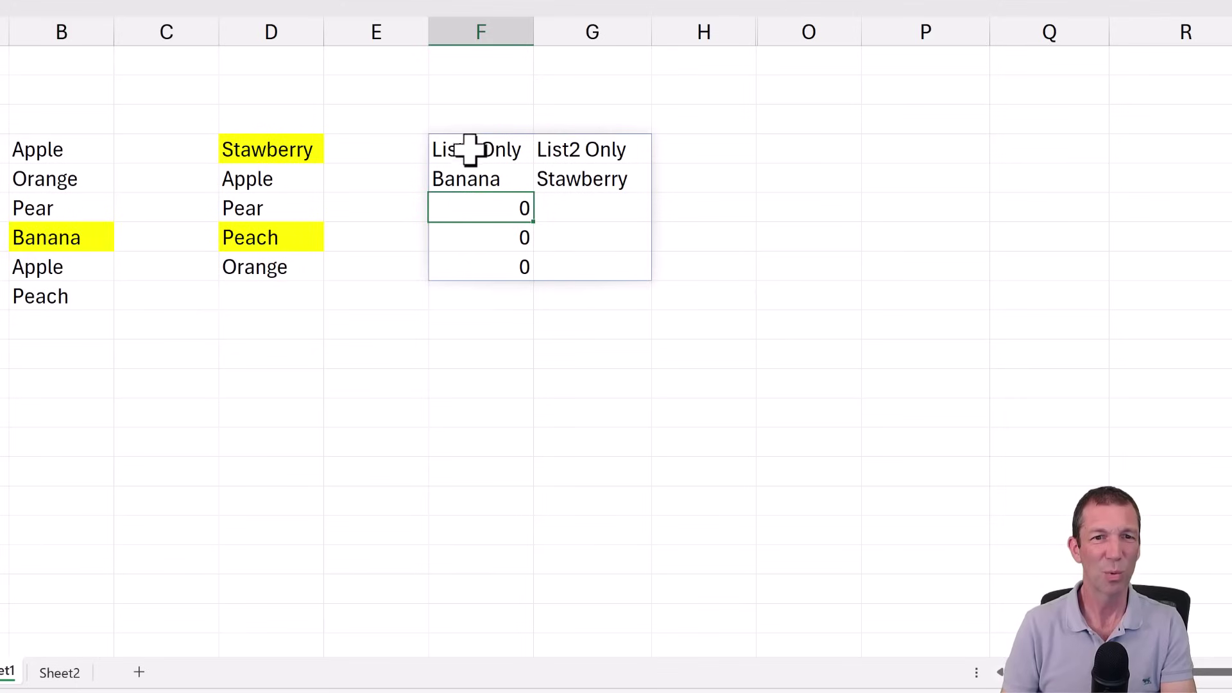
left_click(514, 153)
left_click(488, 229)
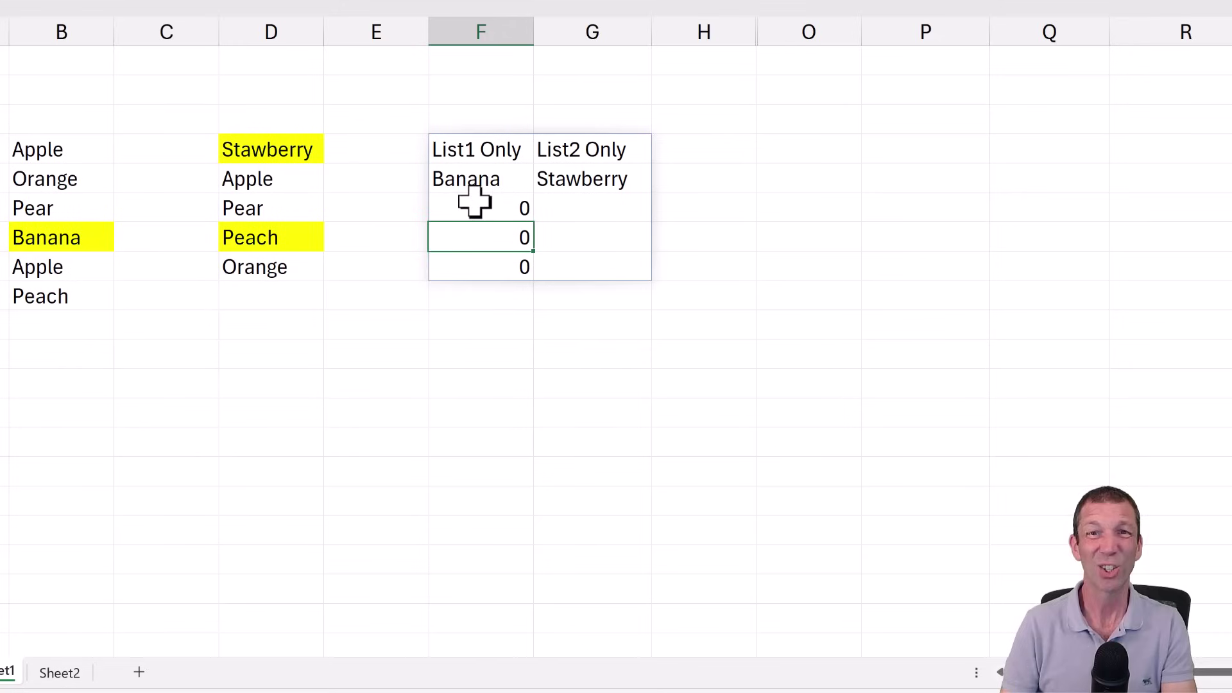
Wrap the B4:B12 range in TRIMRANGE in F4's formula.
left_click(517, 151)
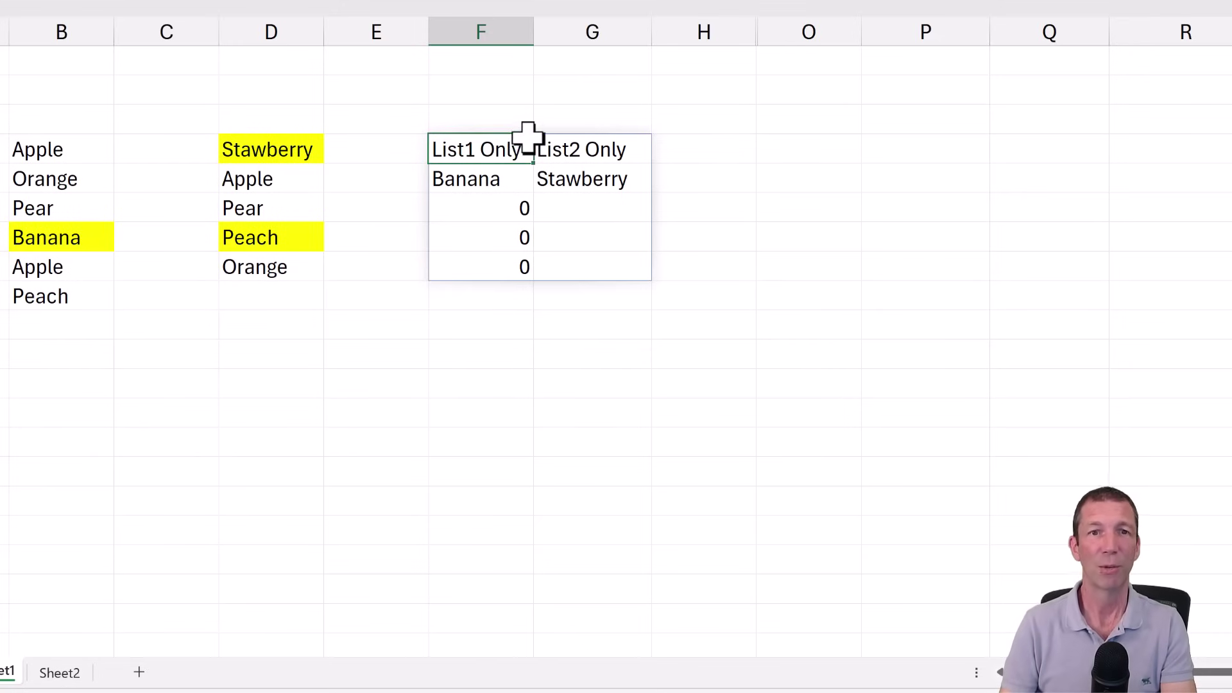
key("F2")
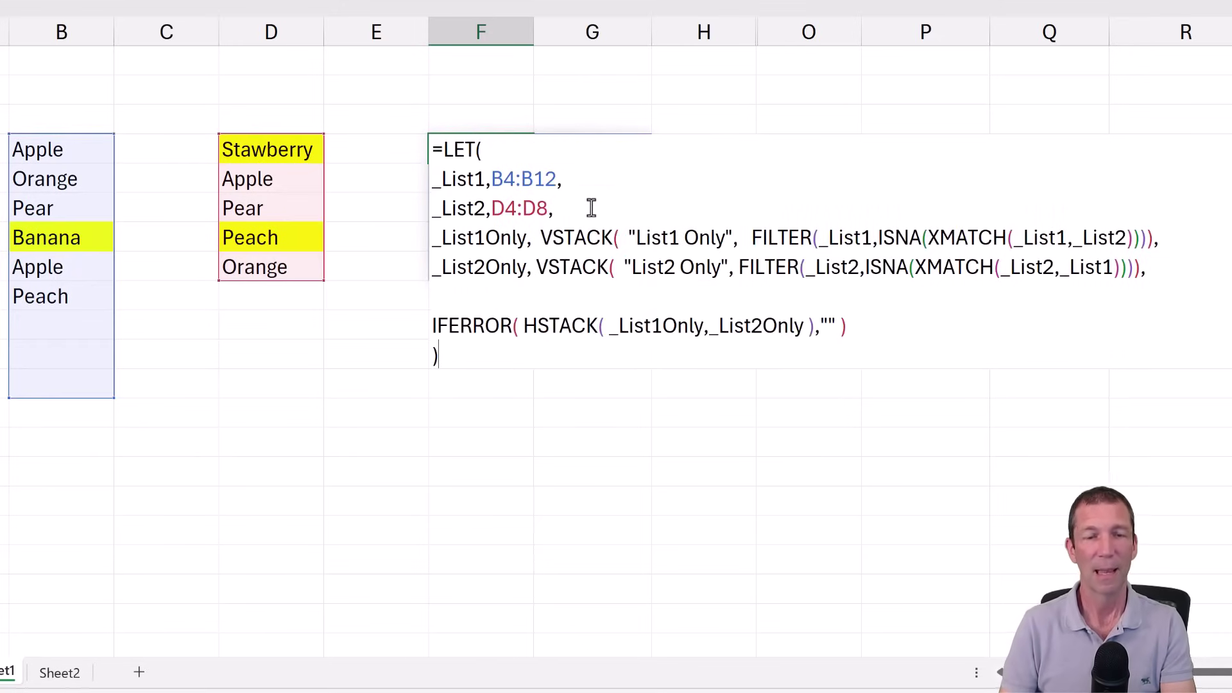
left_click(502, 180)
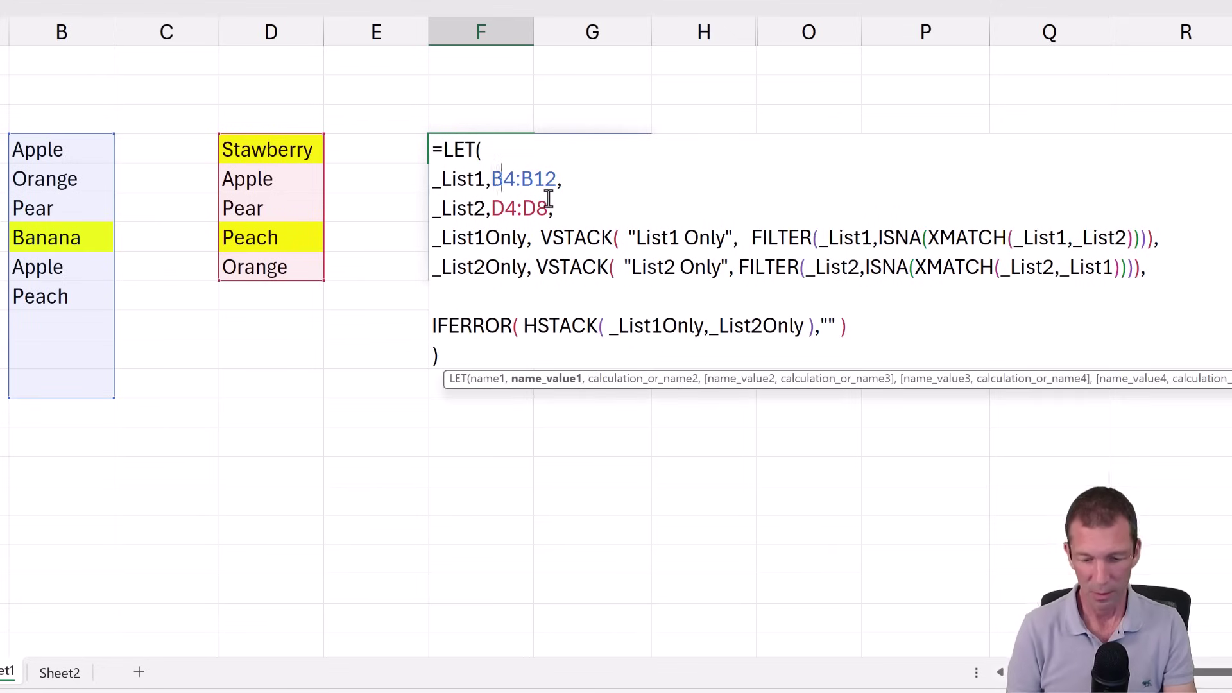
type("TRIM")
key("Down")
key("Down")
key("Tab")
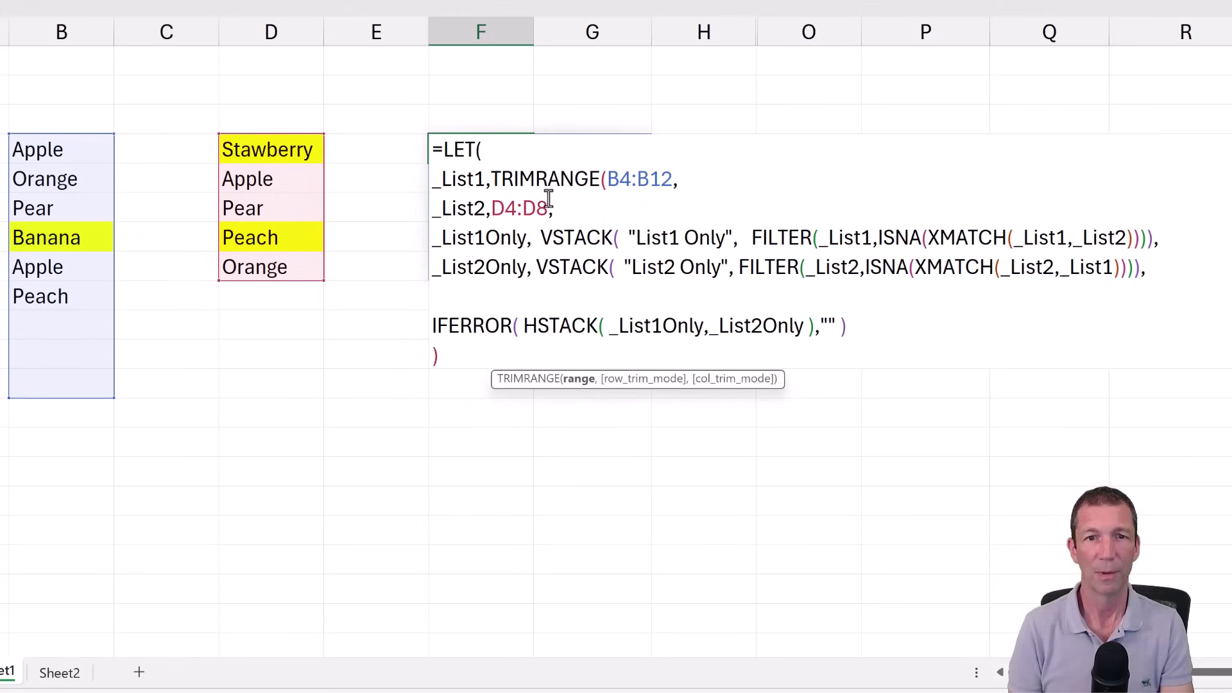
type(")")
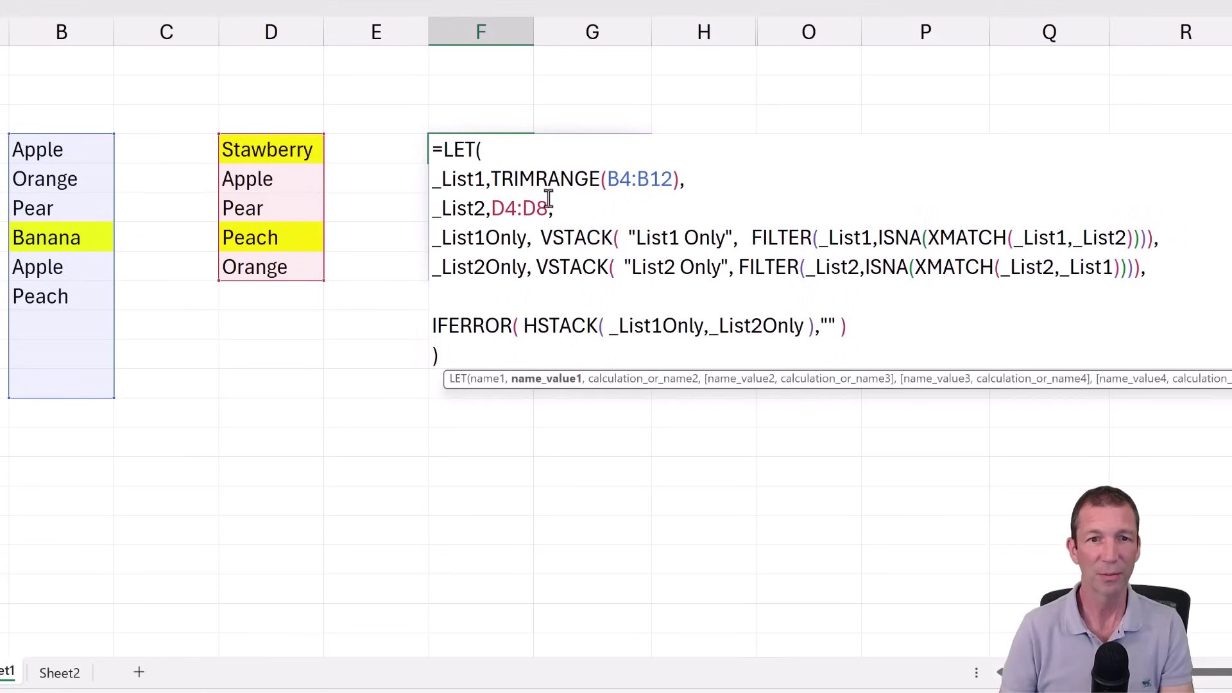
Wrap the D4:D8 range in TRIMRANGE as well and commit the formula.
left_click(492, 208)
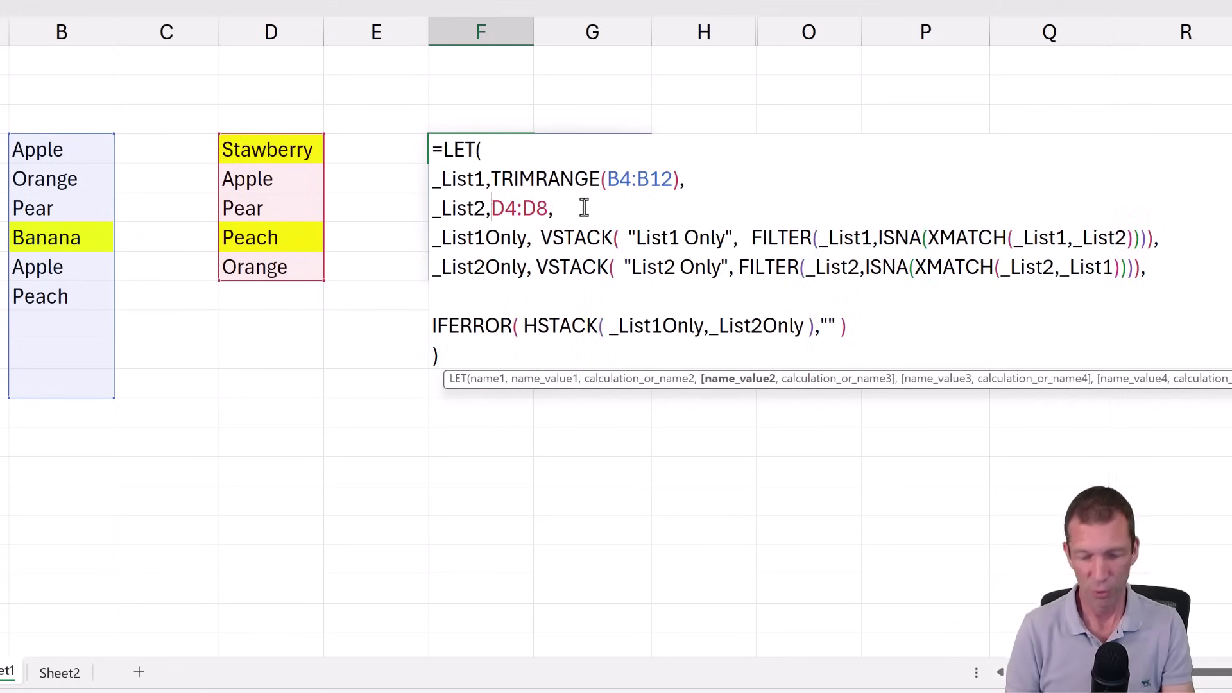
type("TRIM")
key("Down")
key("Down")
key("Tab")
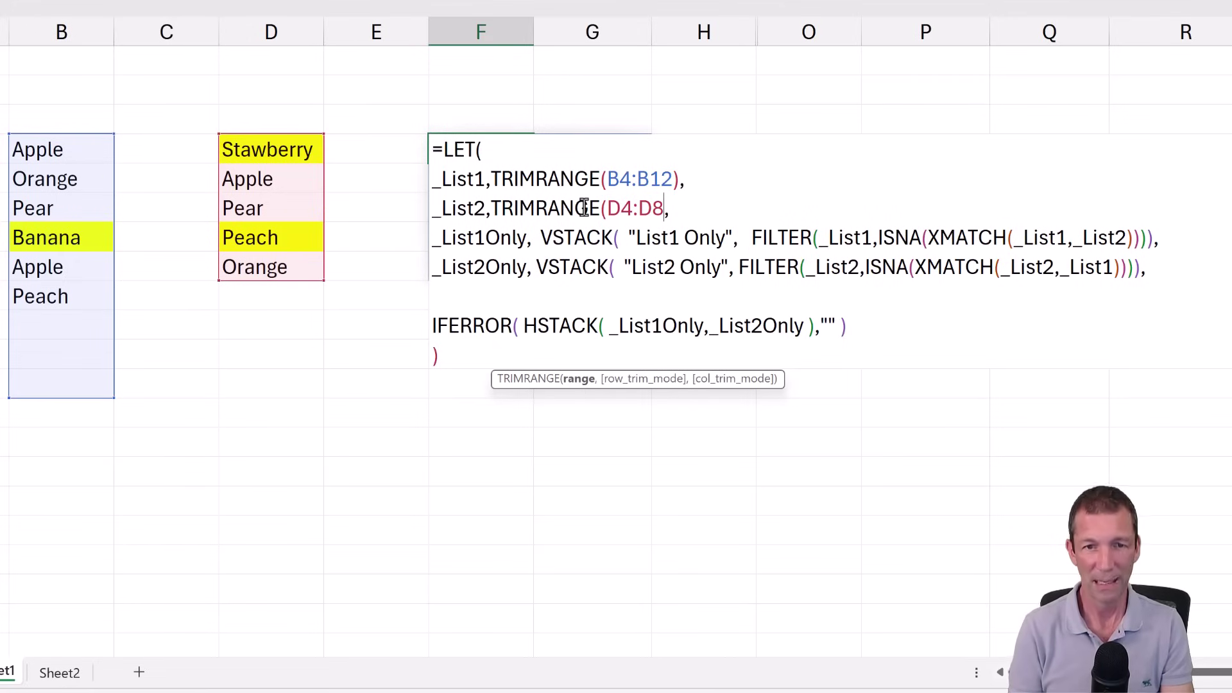
type(")")
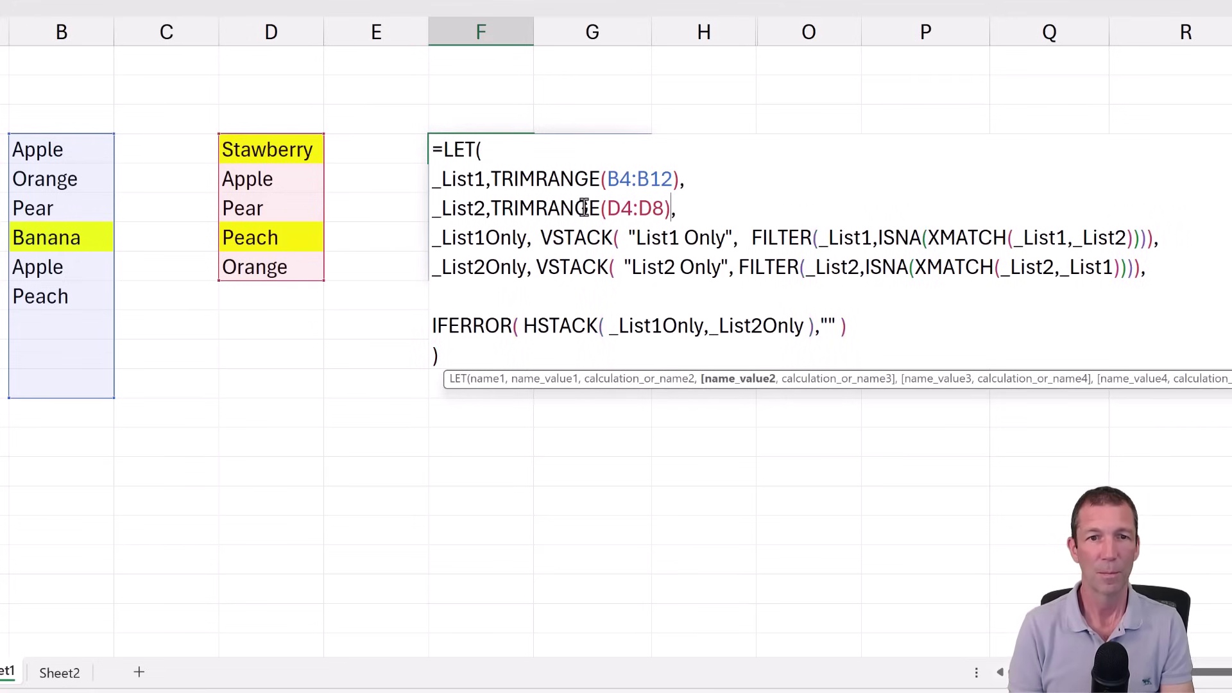
key("Return")
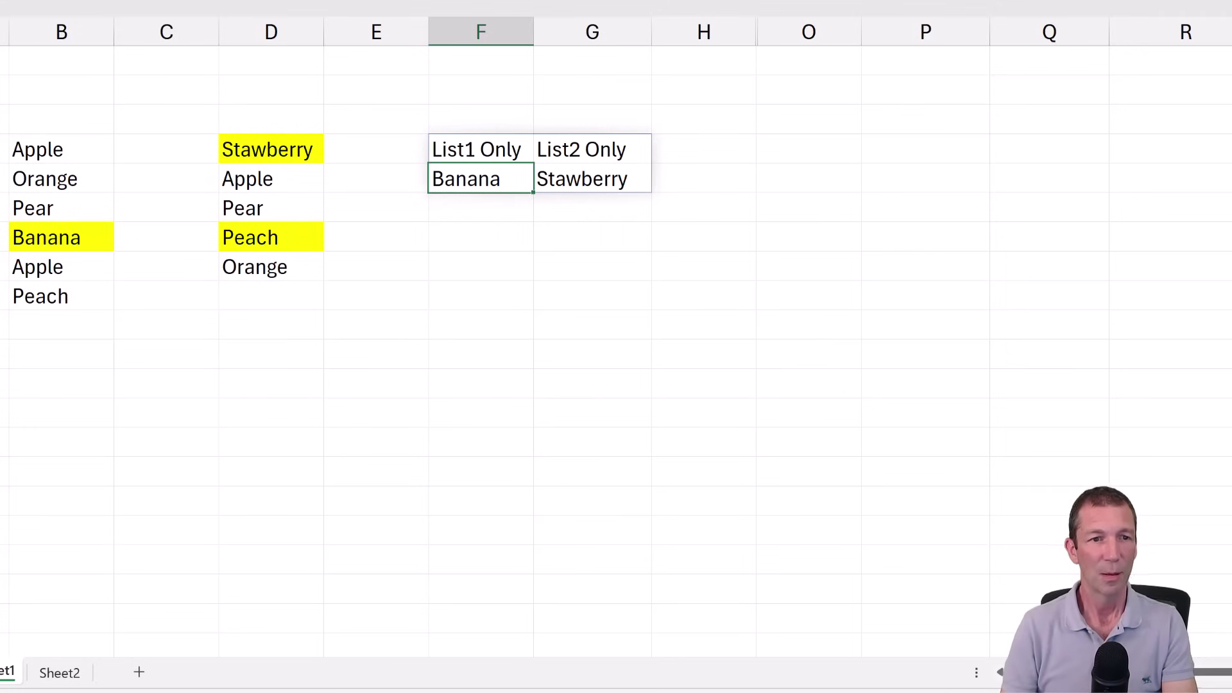
Clear Peach from B9 and check F4's formula ranges without changing them.
left_click(56, 292)
key("Delete")
key("Up")
left_click(484, 157)
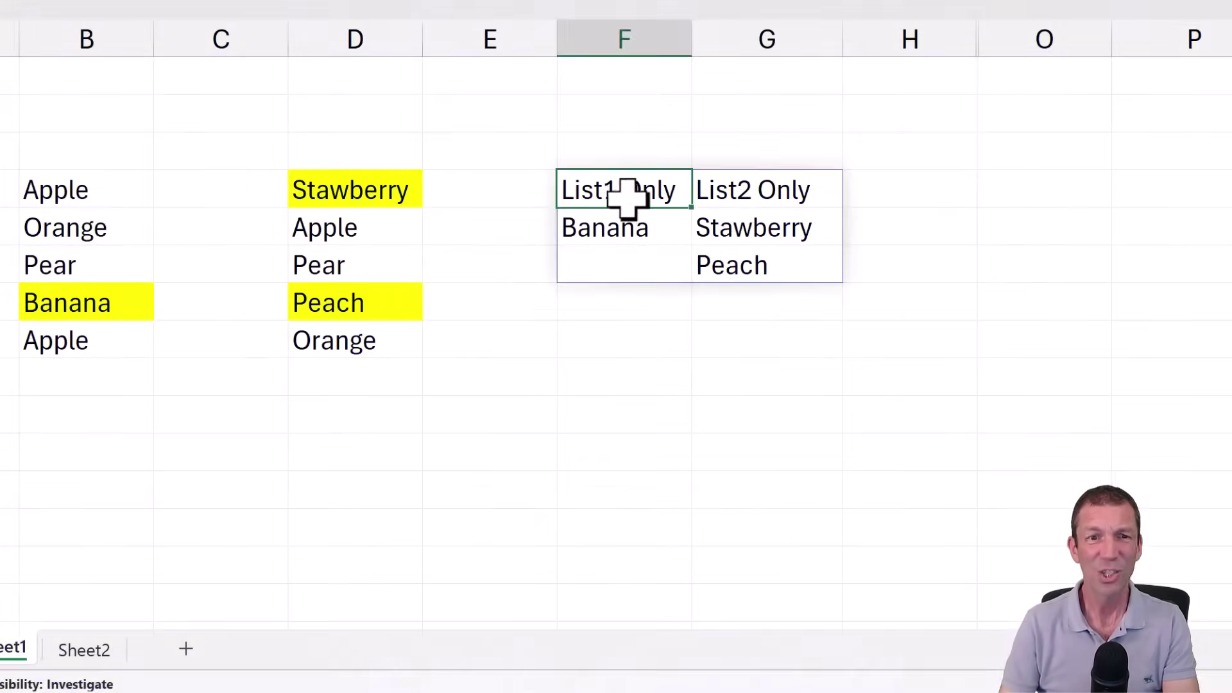
double_click(627, 199)
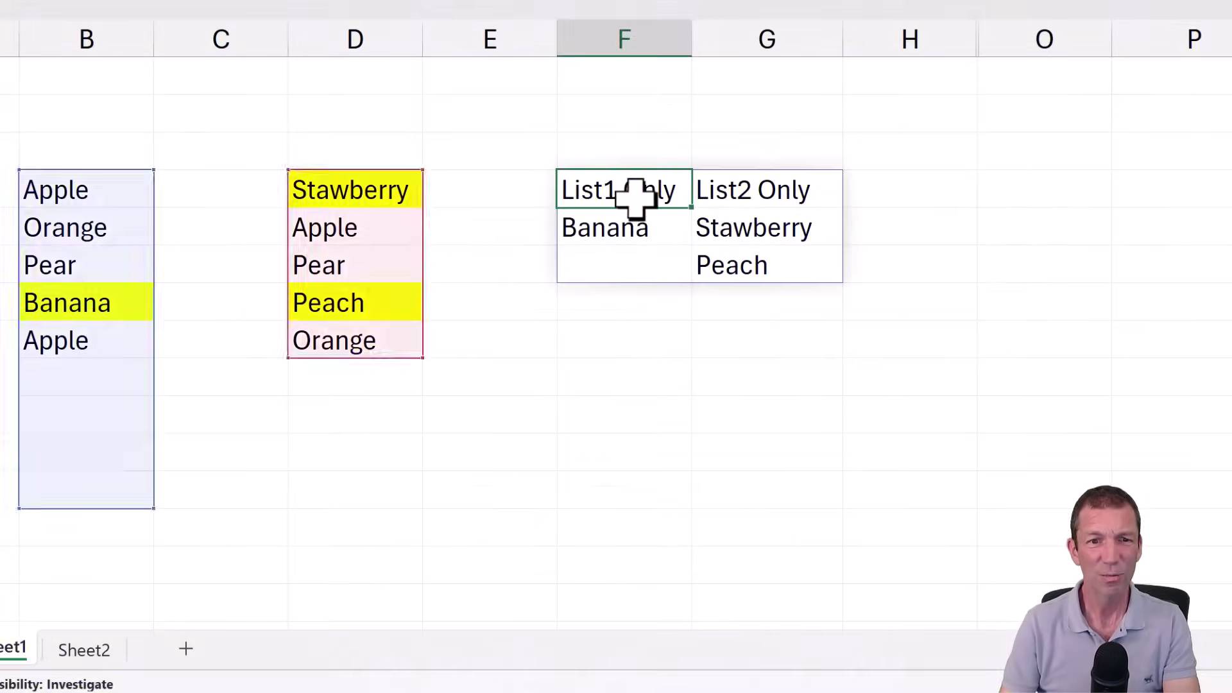
key("Escape")
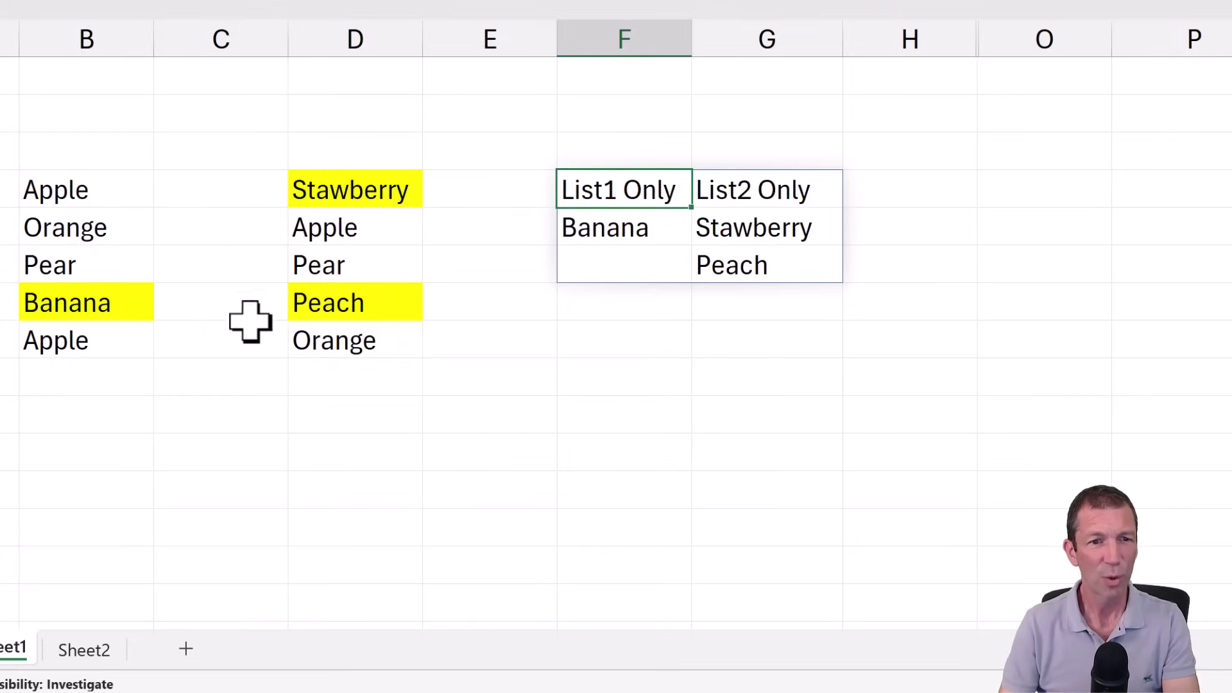
Change B7 from Banana to Peach.
left_click(127, 304)
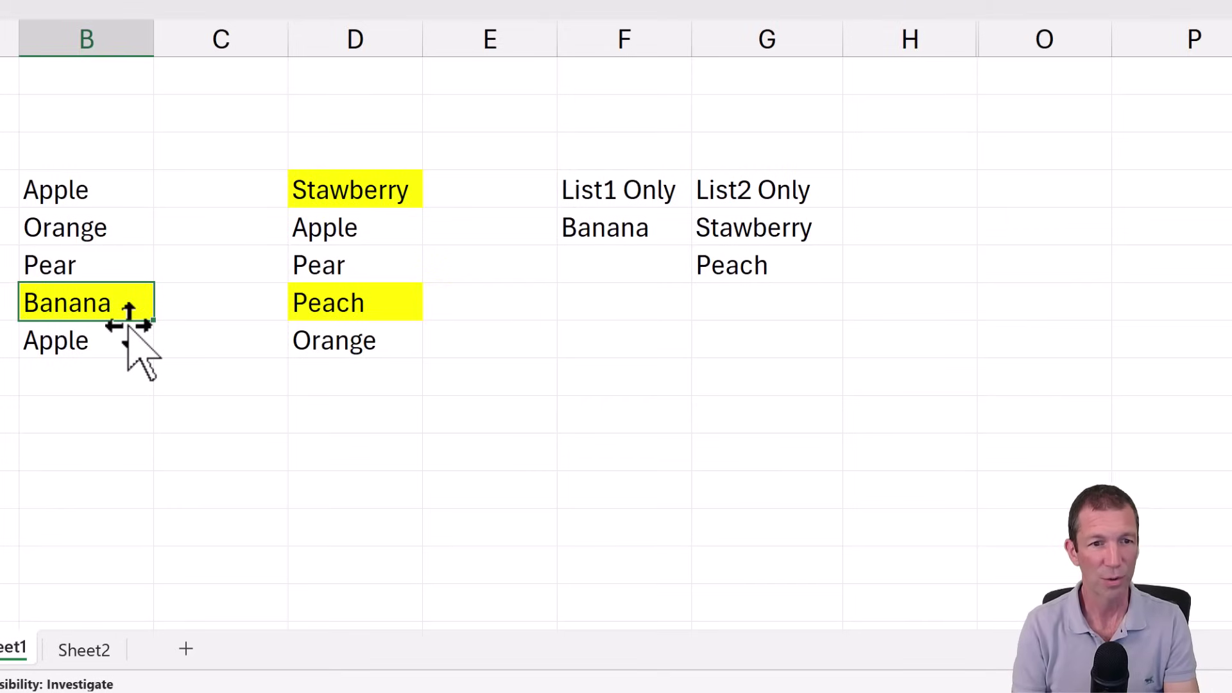
type("Peah")
key("BackSpace")
type("ch")
key("Return")
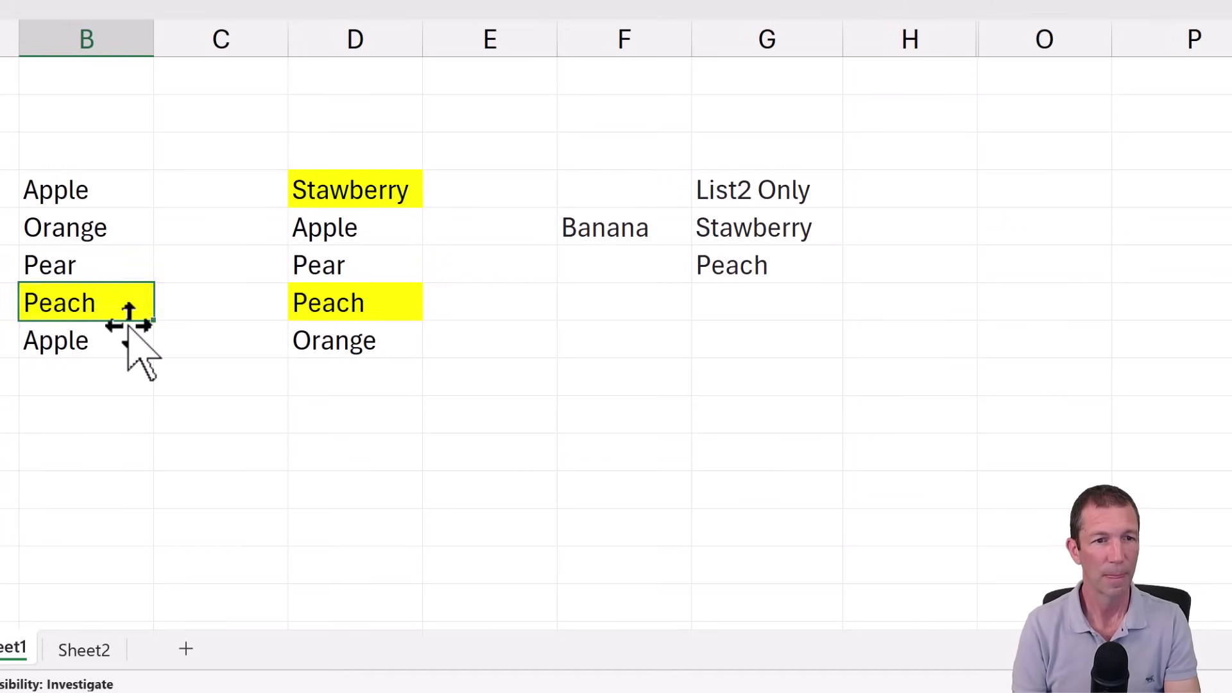
key("Up")
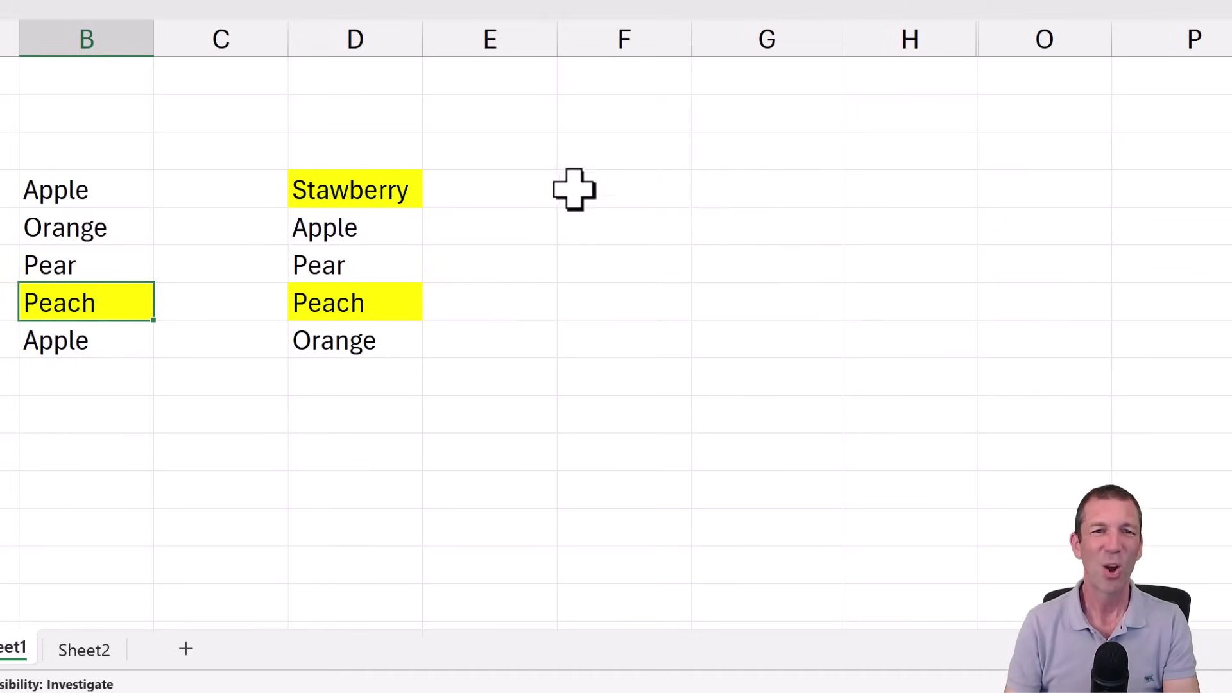
left_click(627, 184)
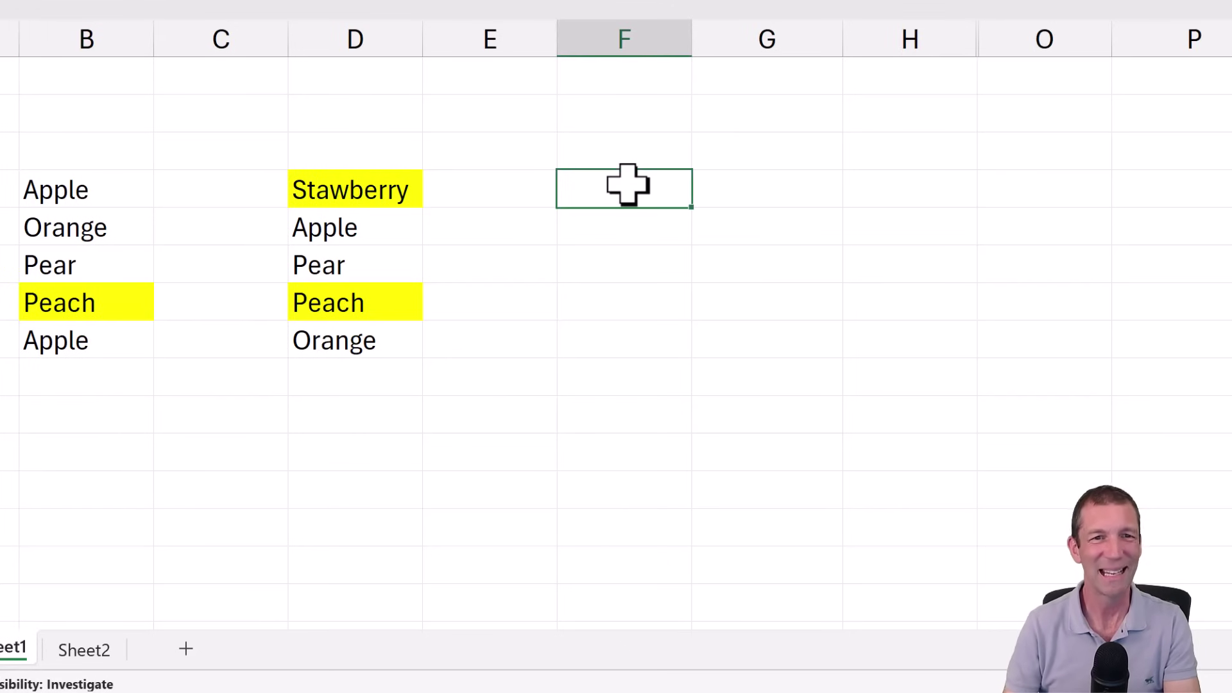
Remove the VSTACK "List1 Only" header wrapper and its extra parenthesis from _List1Only.
double_click(628, 185)
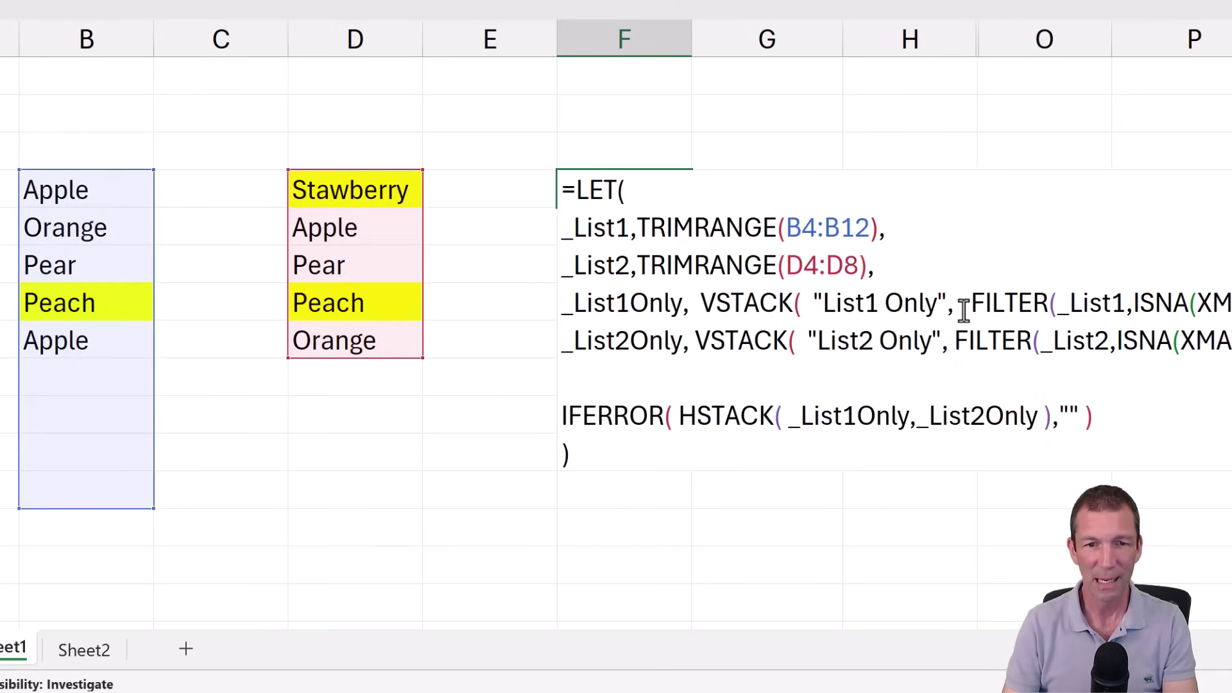
left_click_drag(962, 311, 702, 302)
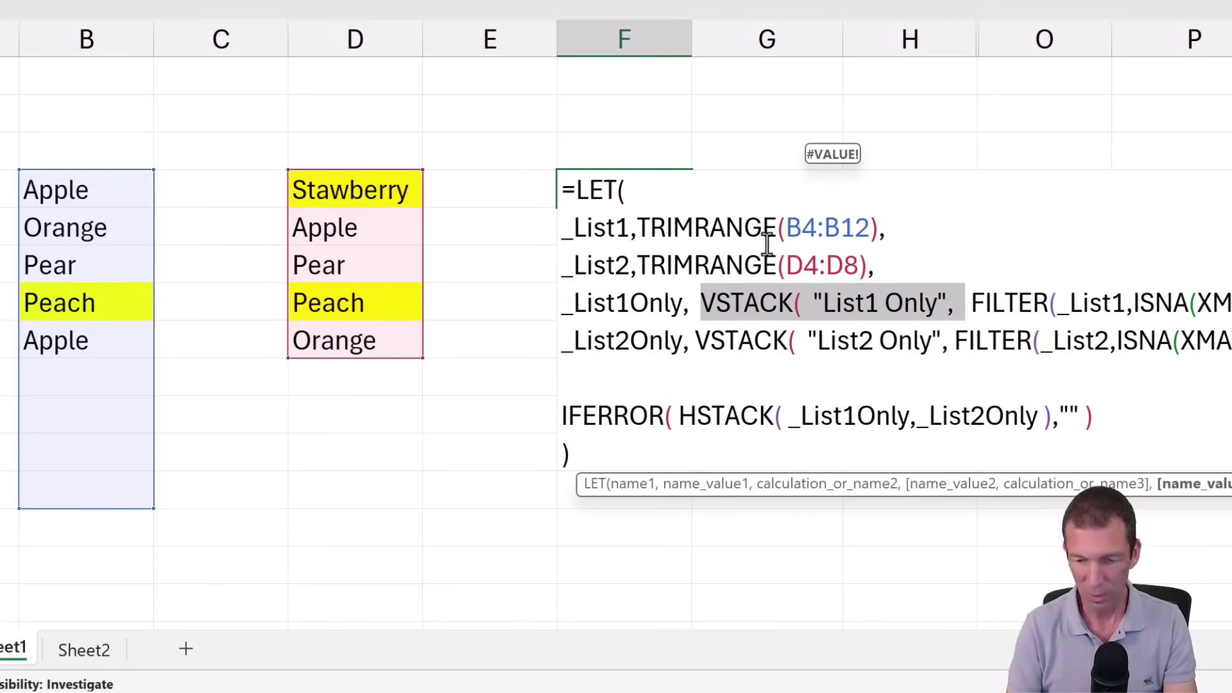
key("Delete")
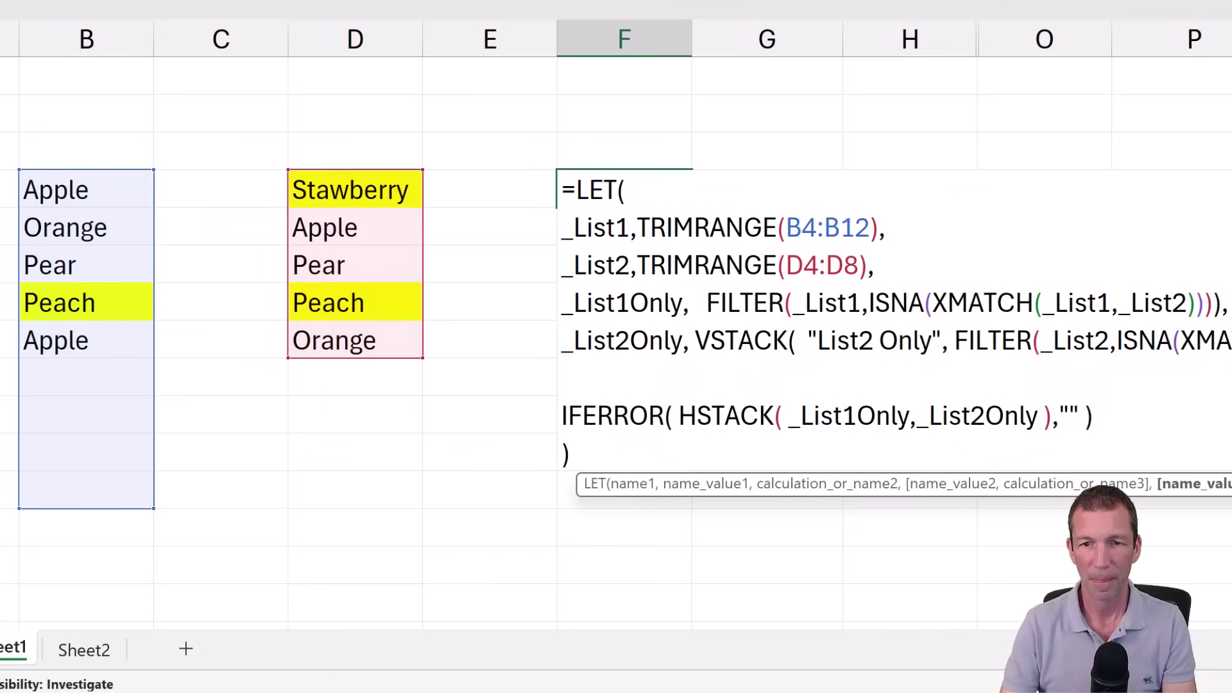
key("BackSpace")
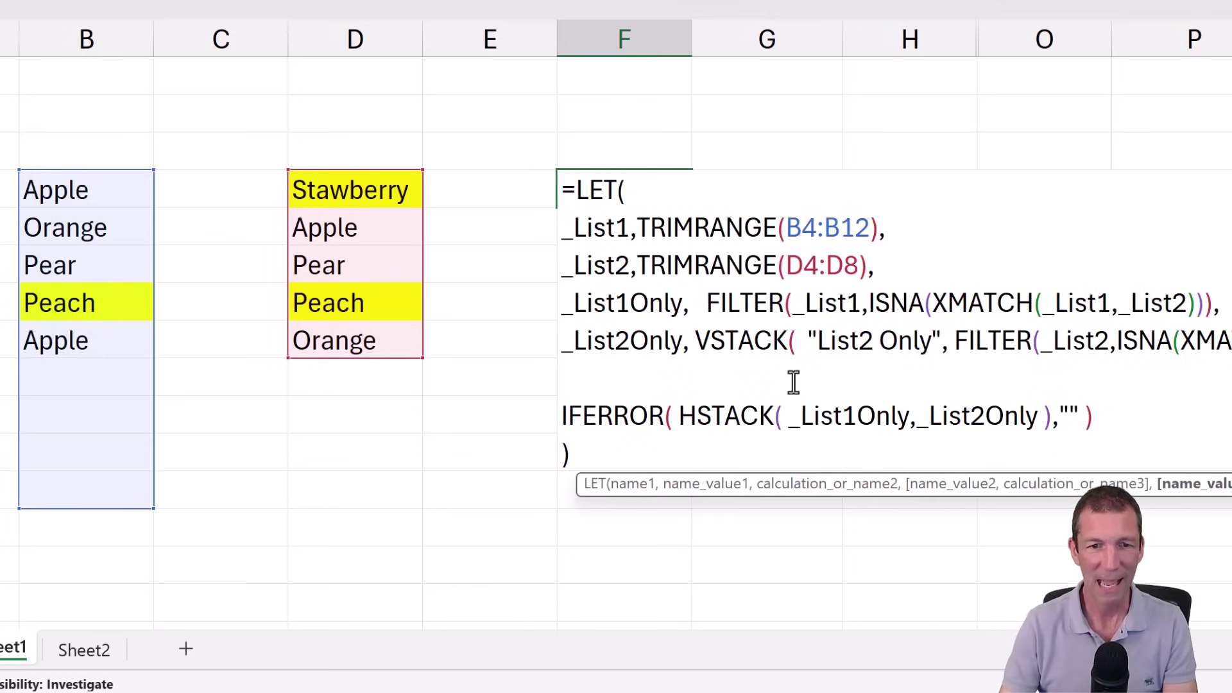
Remove the VSTACK "List2 Only" header wrapper and its extra parenthesis from _List2Only.
left_click(808, 338)
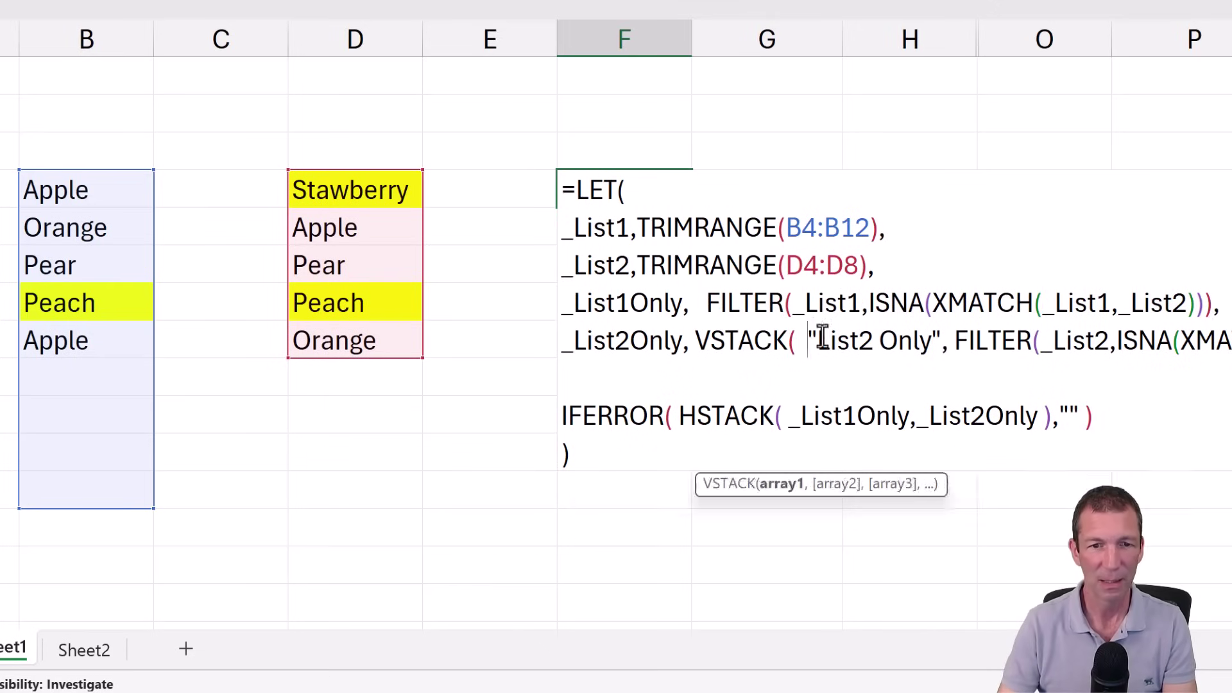
key("Left")
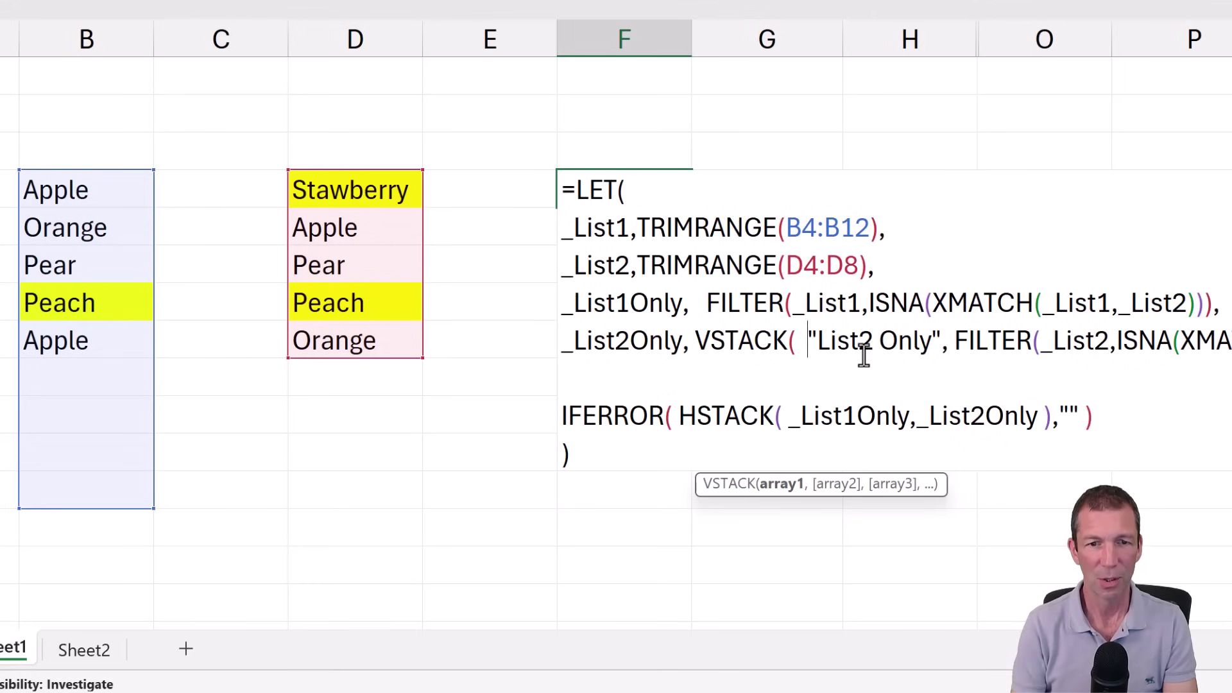
key("BackSpace")
key("BackSpace")
key("BackSpace")
key("BackSpace")
key("BackSpace")
key("BackSpace")
key("BackSpace")
key("BackSpace")
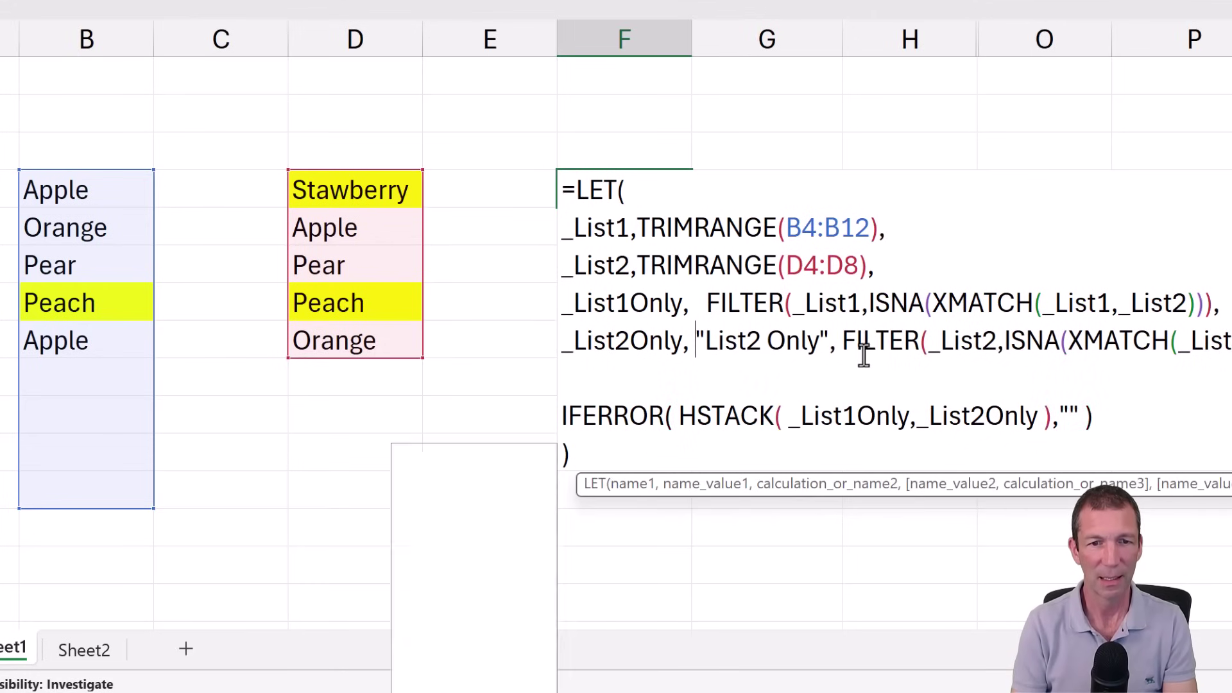
key("Delete")
key("Delete")
key("Delete")
key("Delete")
key("Delete")
key("Delete")
key("Delete")
key("Delete")
key("Delete")
key("Delete")
key("Delete")
key("Delete")
key("Delete")
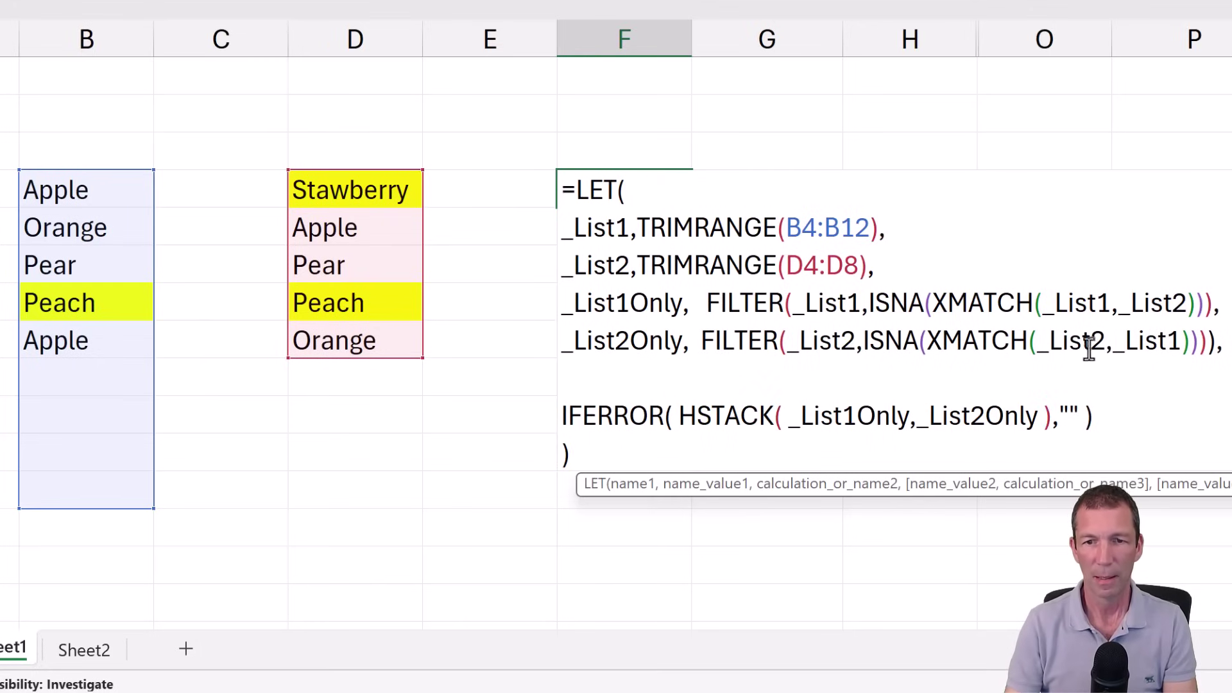
left_click(1190, 347)
key("BackSpace")
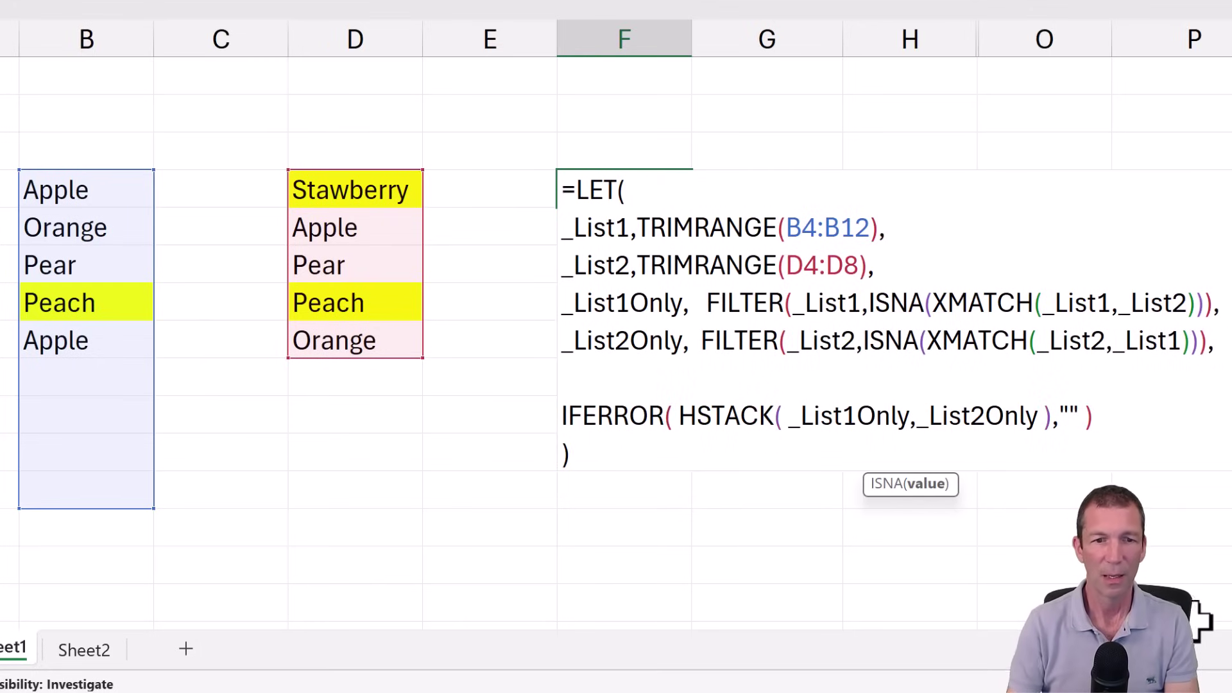
left_click(674, 414)
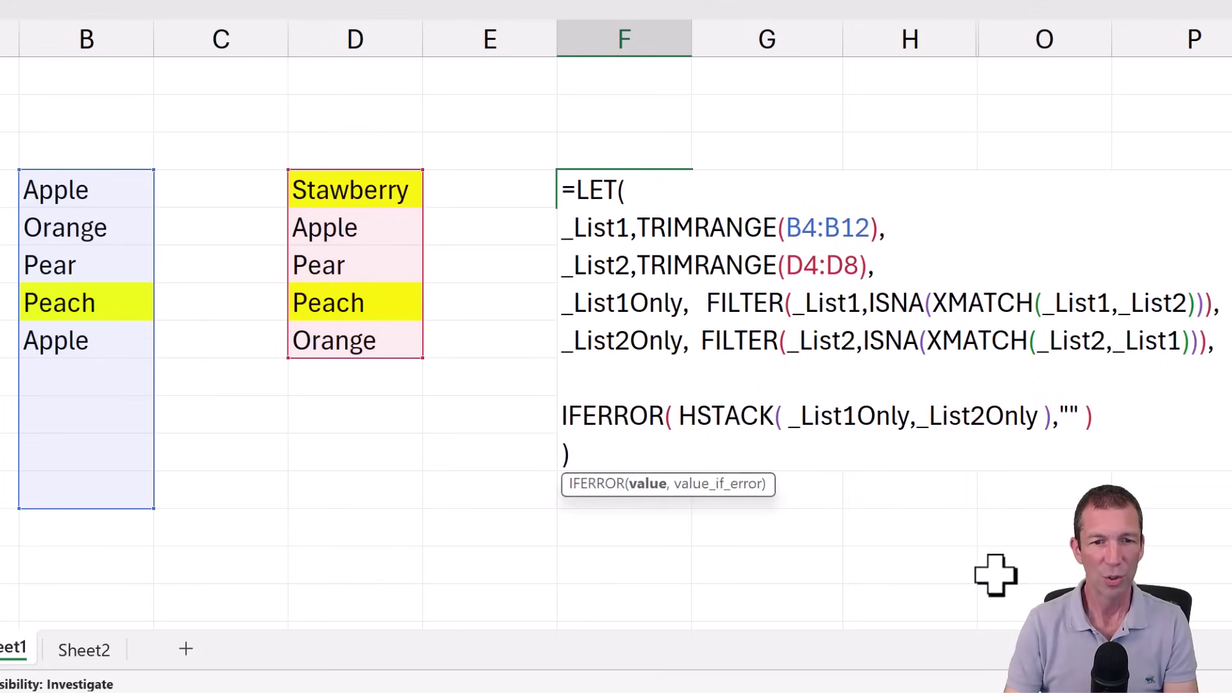
key("Home")
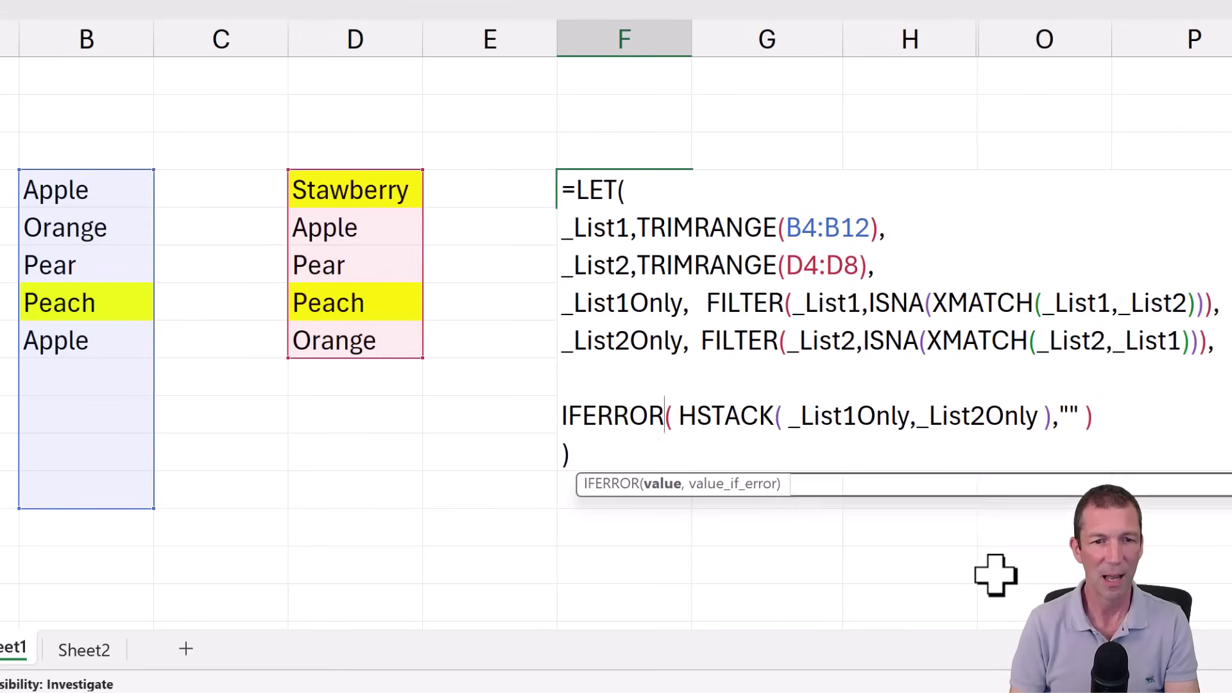
Start a VSTACK before IFERROR with a {"List1 Only" header array.
type("VSTACJ")
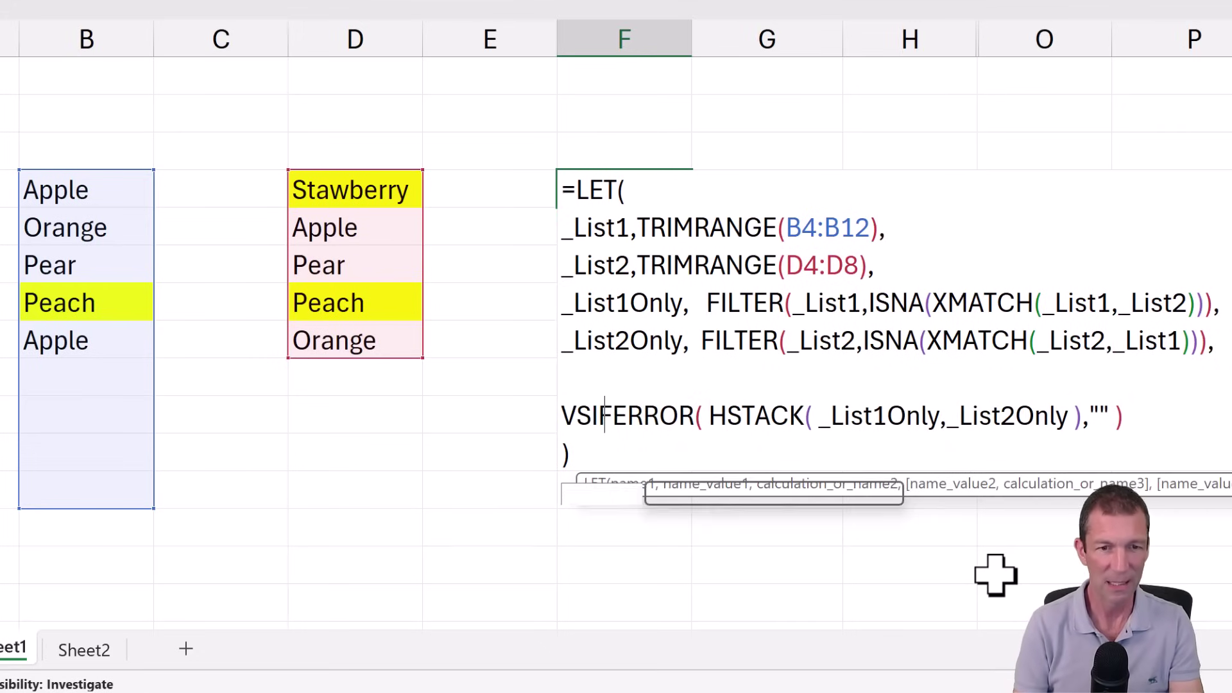
key("BackSpace")
type("K")
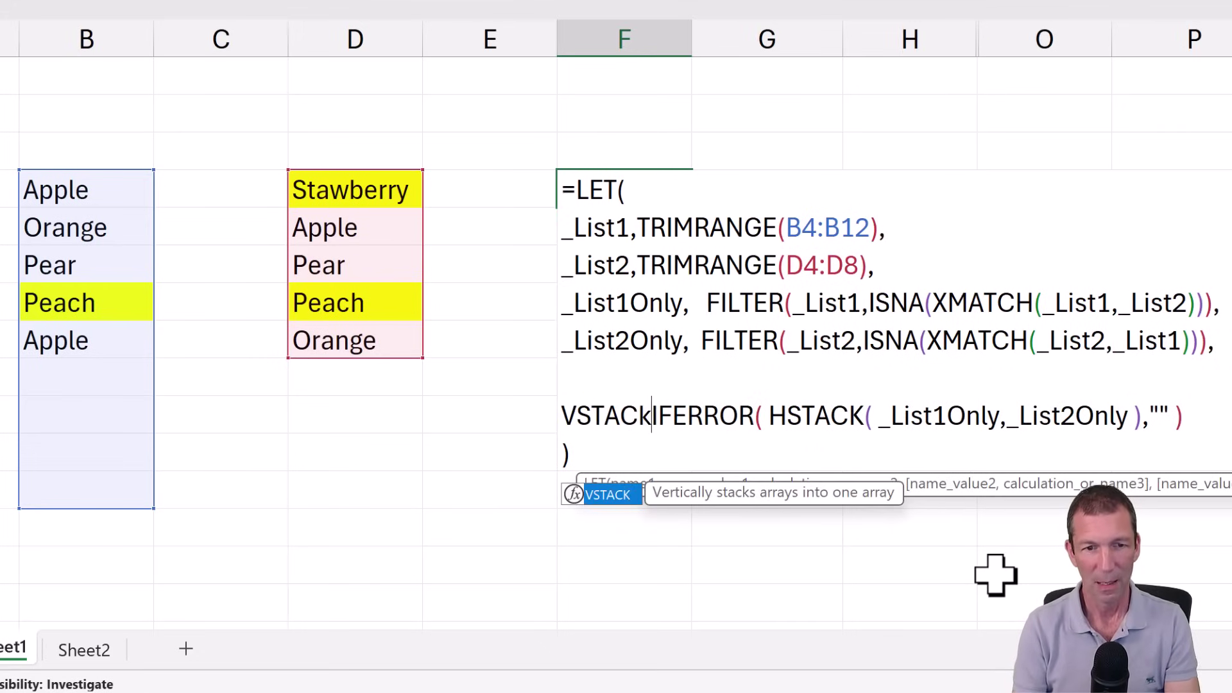
key("BackSpace")
type("K(   ")
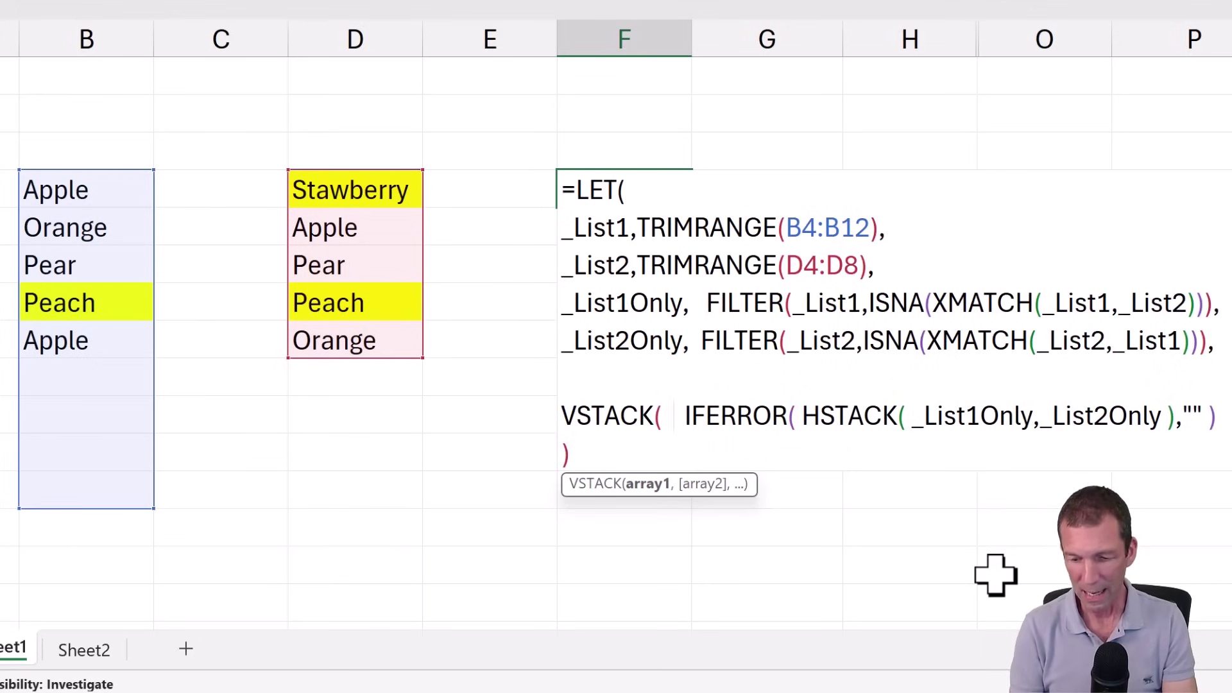
type("{")
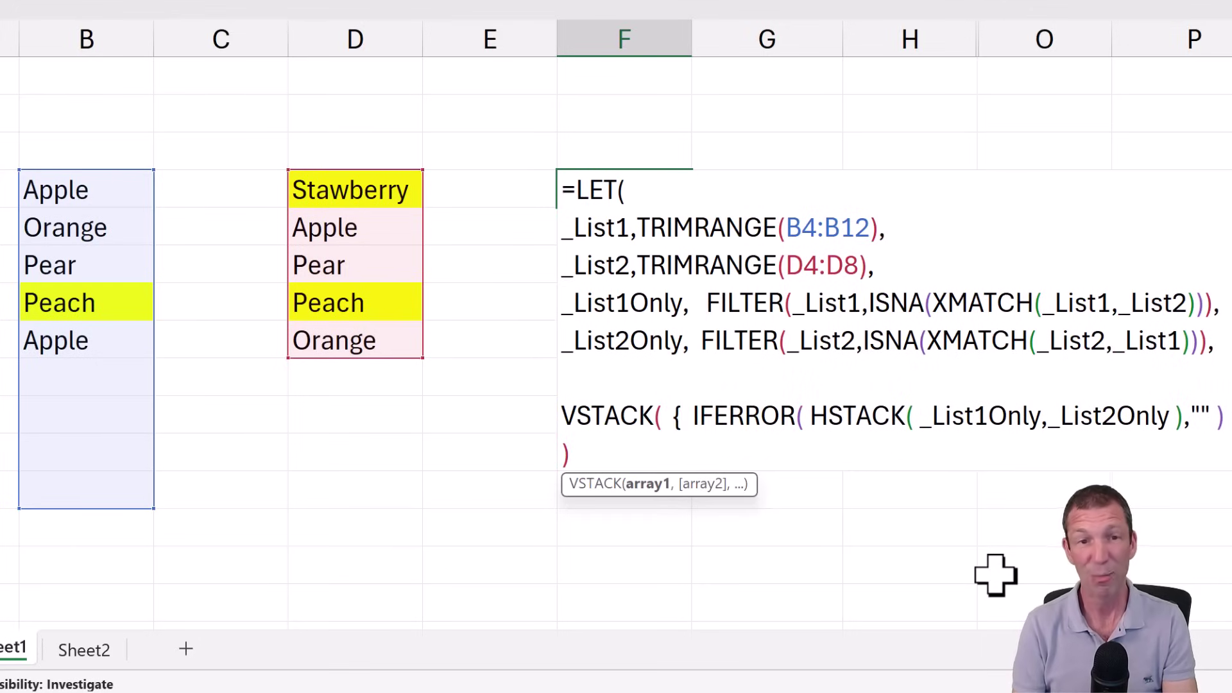
type("\"List1 Onlu")
key("BackSpace")
type("y\"m")
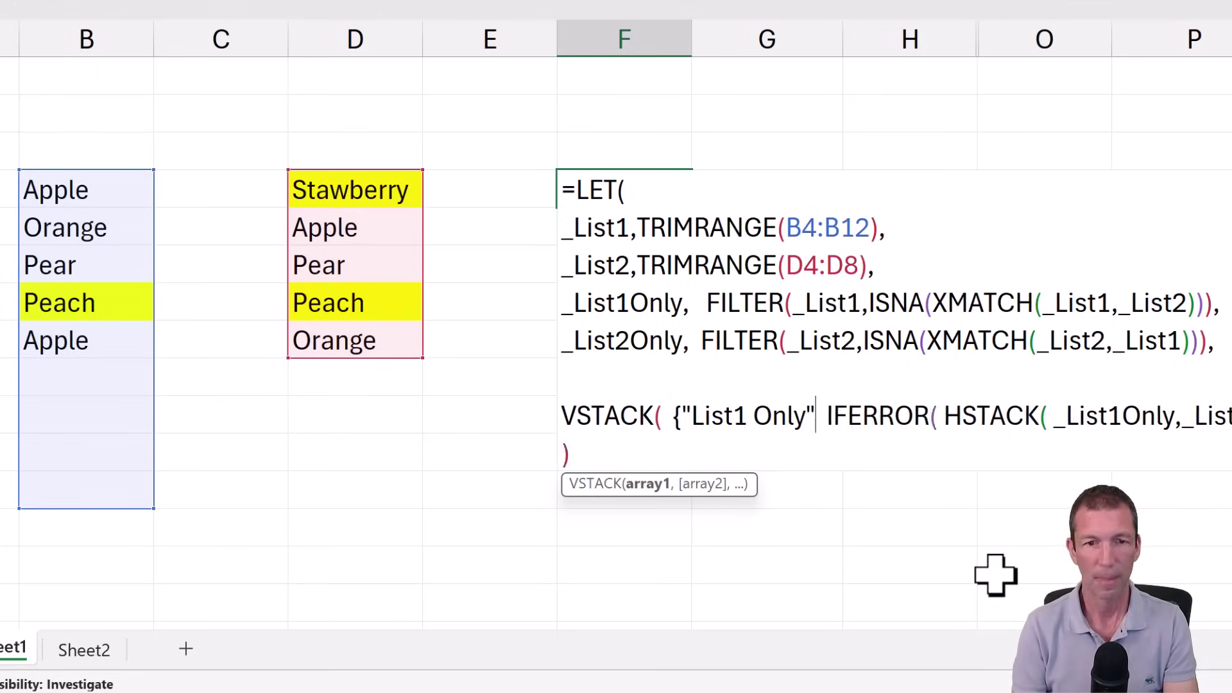
key("BackSpace")
Add "List2 Only" to the header array and commit the formula.
type(",")
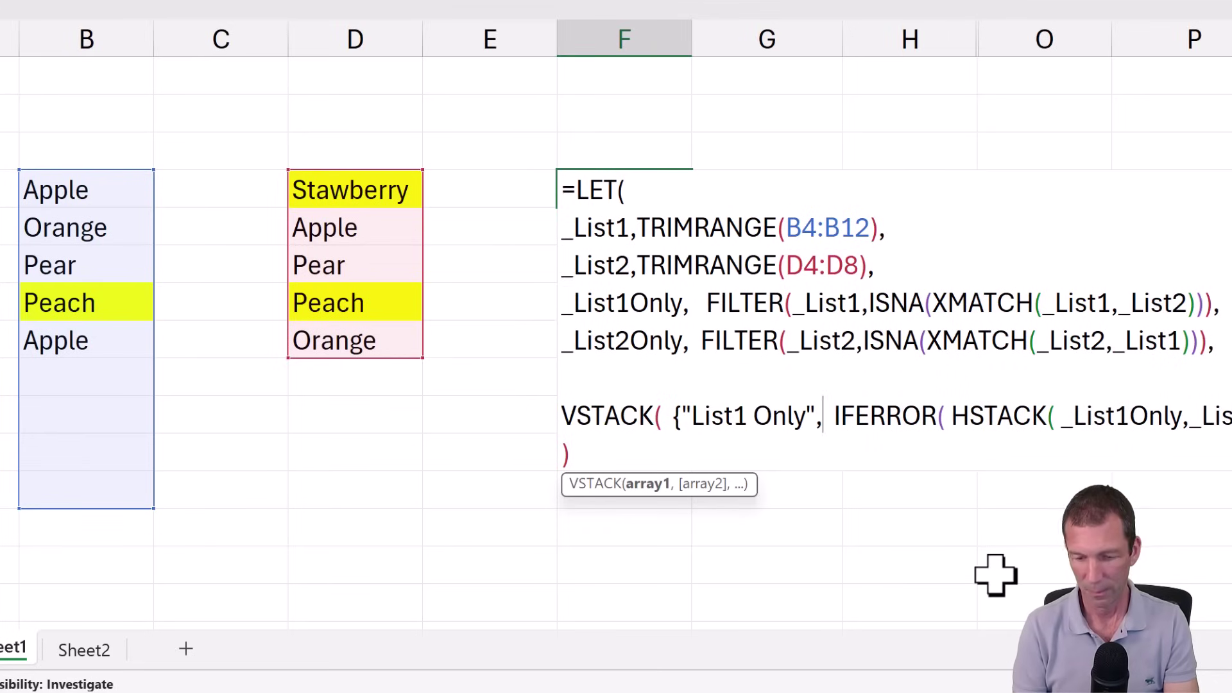
type("\"List2")
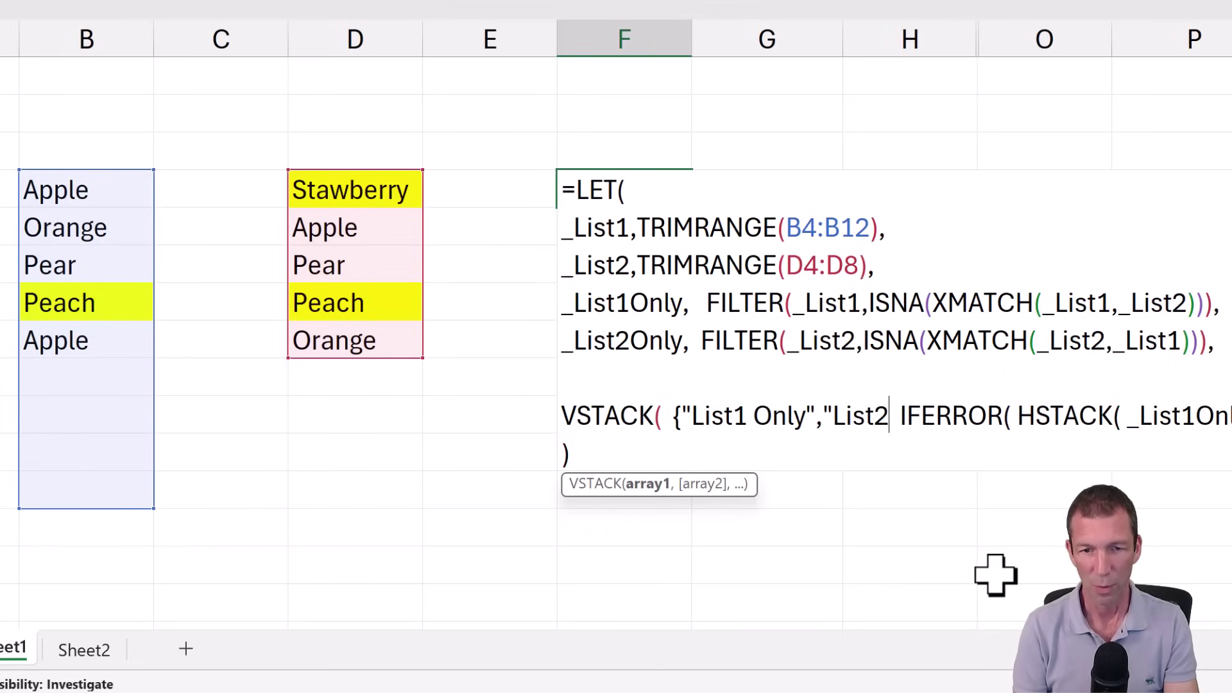
type(" Onlu")
key("BackSpace")
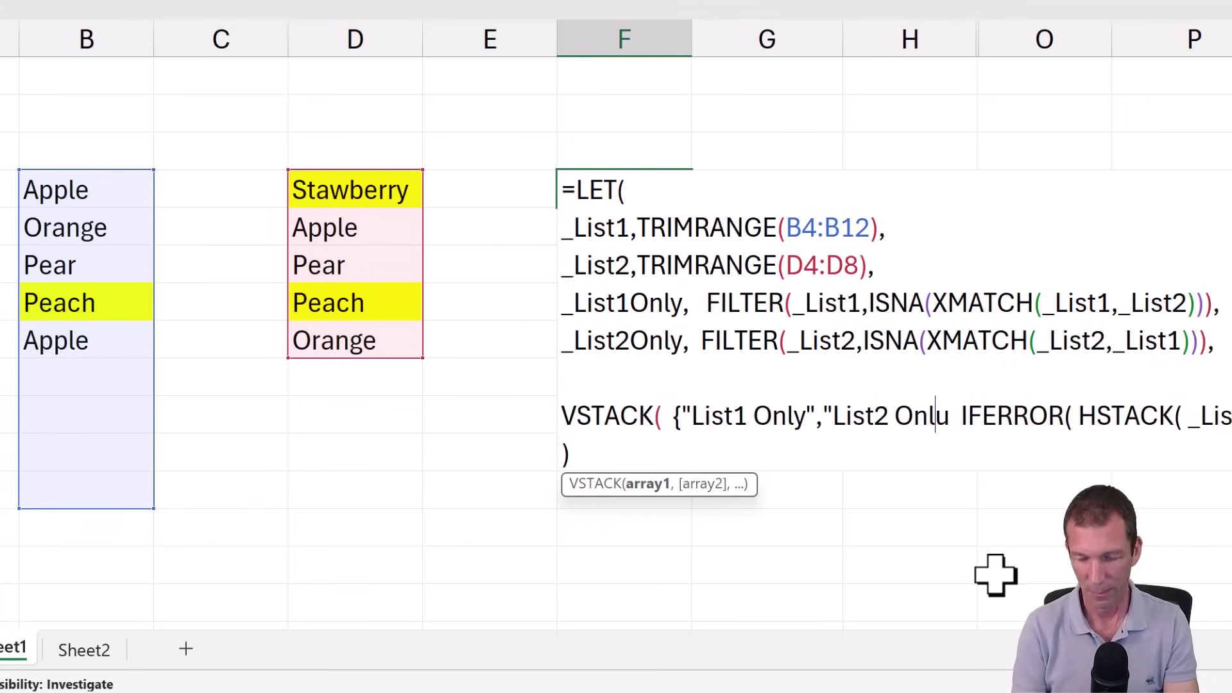
type("y\"")
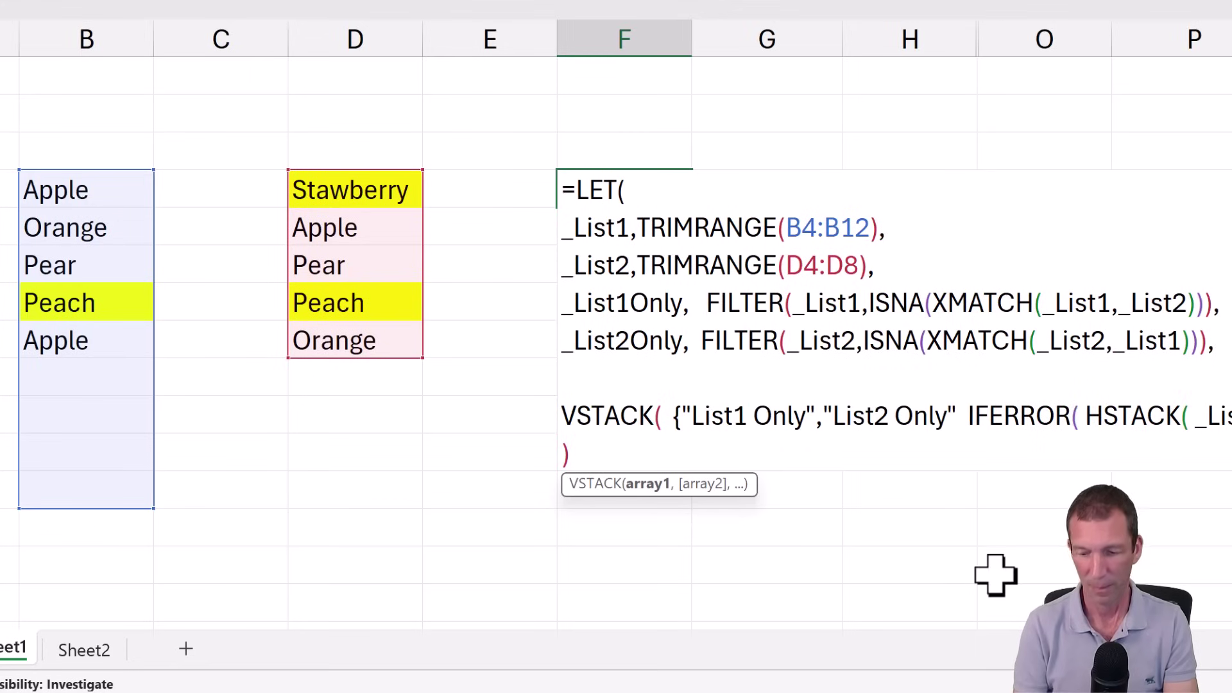
type("}")
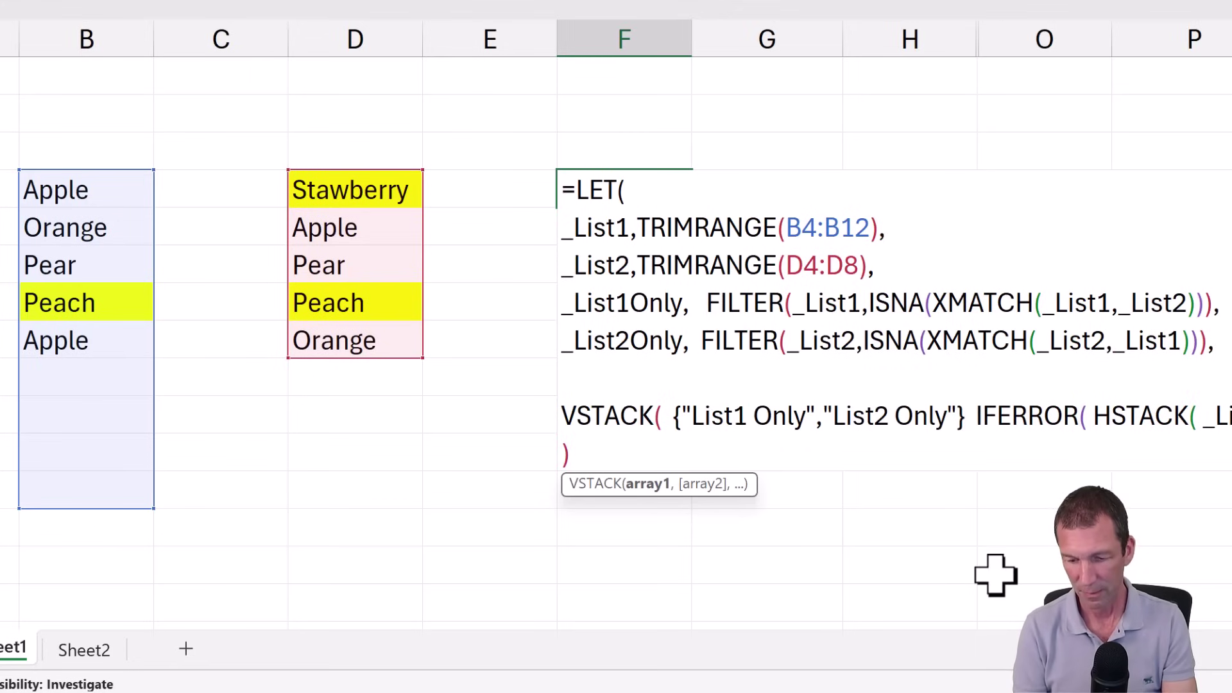
type(",")
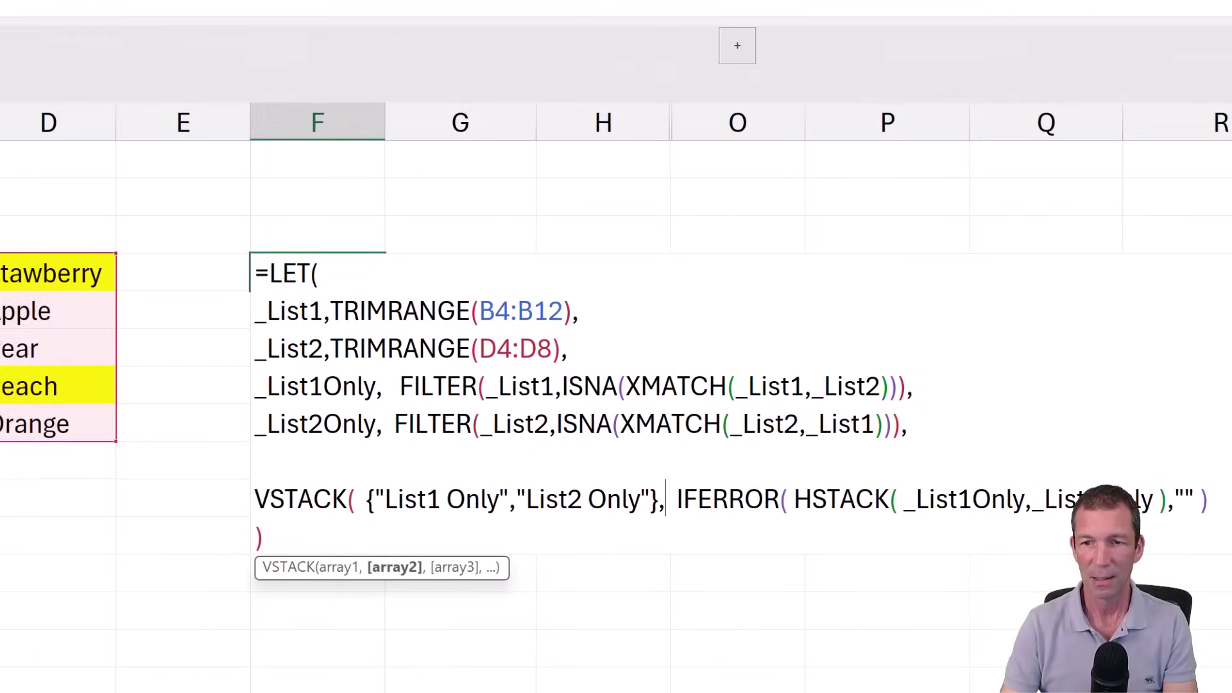
left_click(1209, 499)
type("_List2Only ),\"\" )")
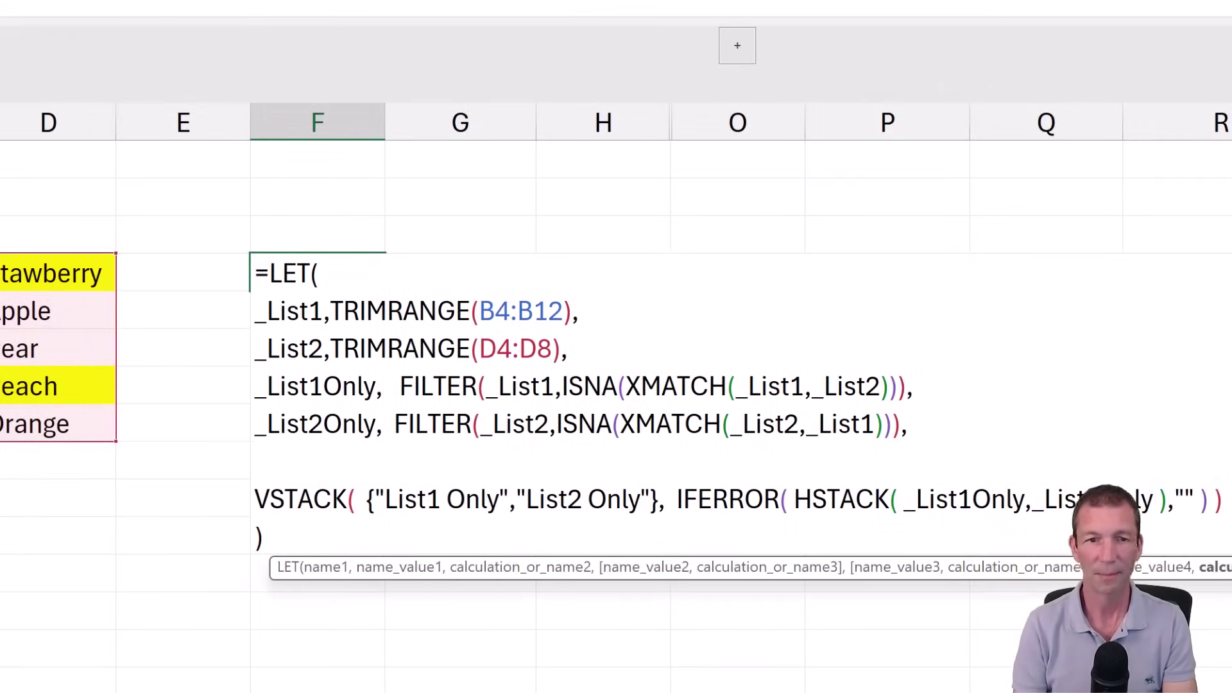
key("Return")
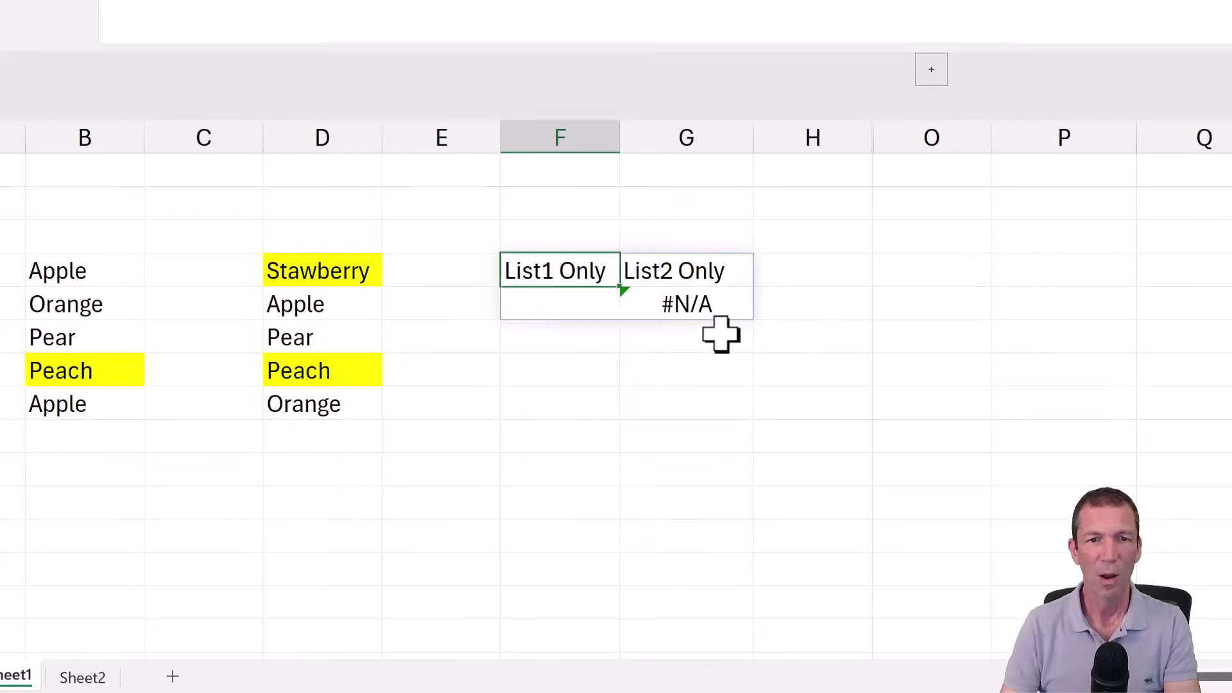
Inspect the #N/A result in G5 against the Stawberry entry and list 1.
left_click(720, 304)
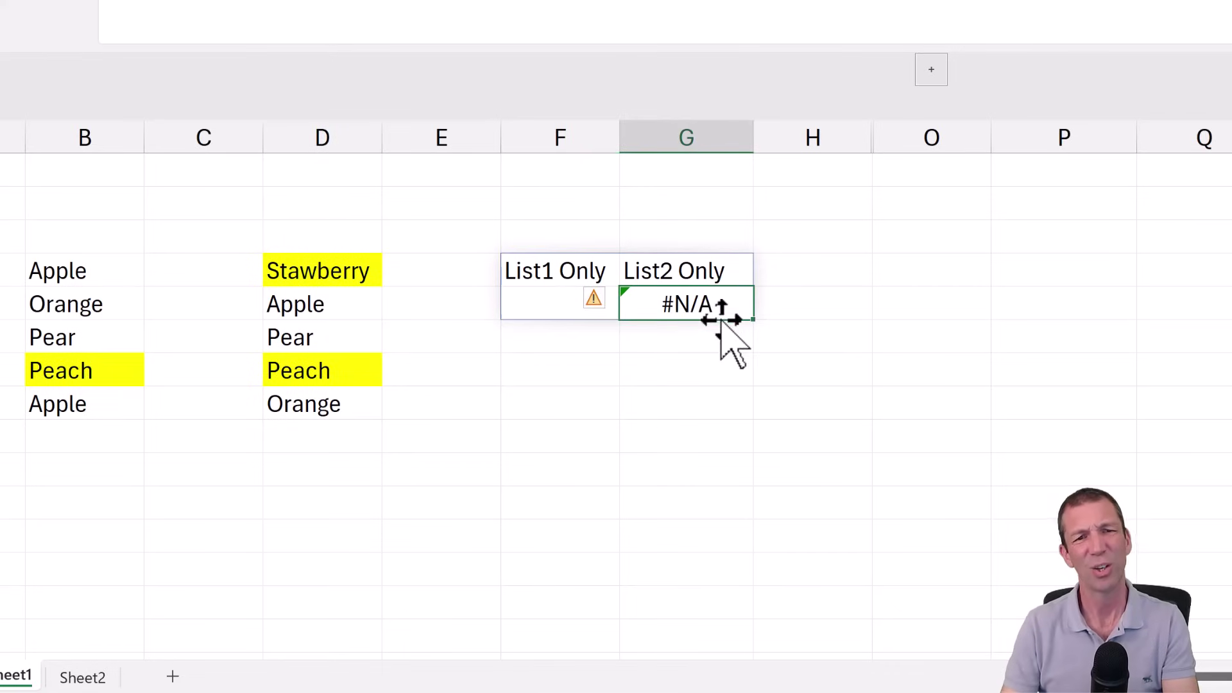
left_click(372, 270)
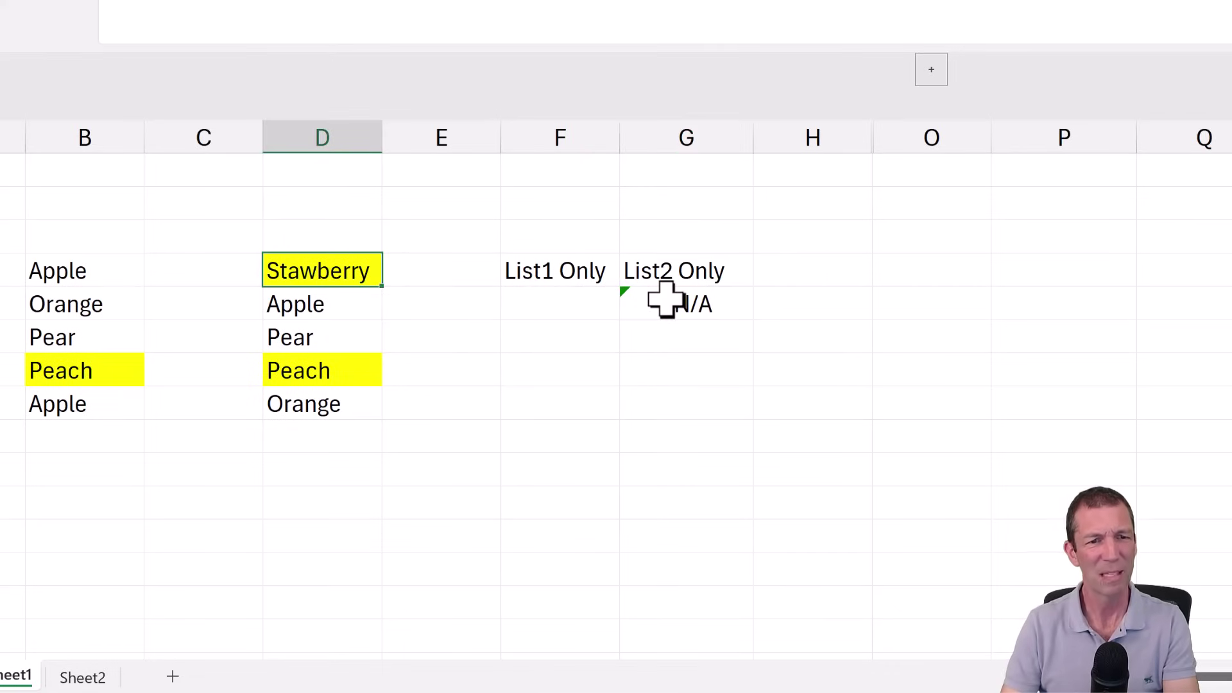
left_click(634, 303)
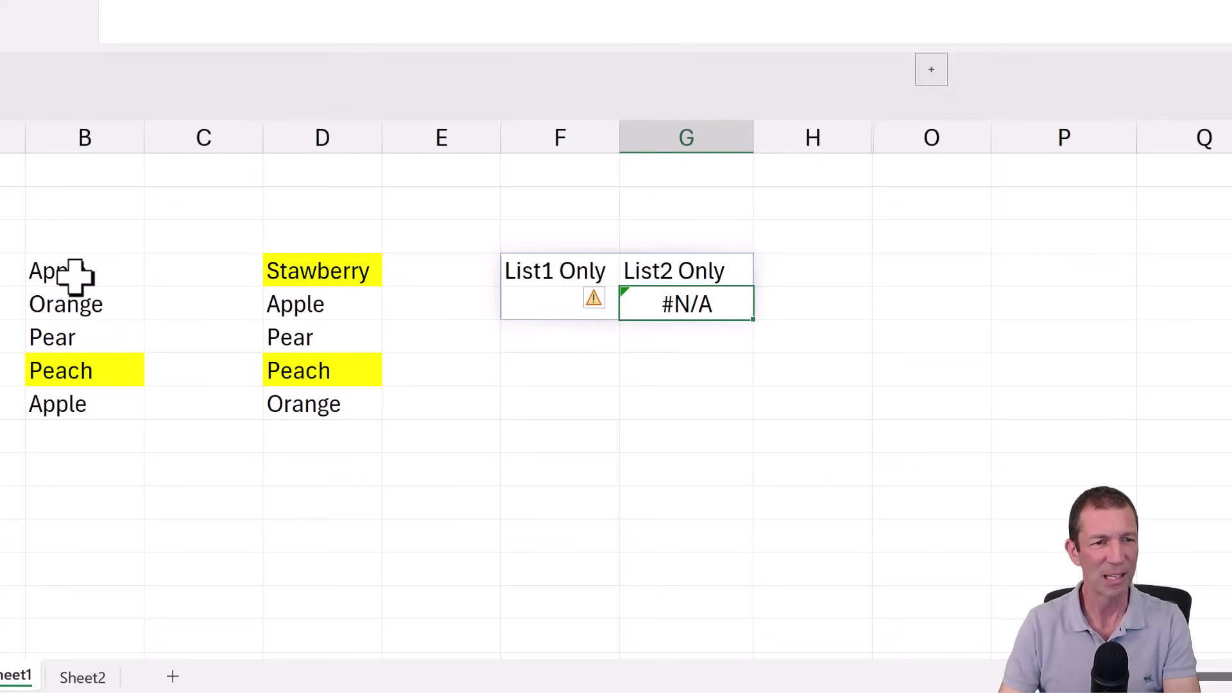
left_click_drag(75, 274, 77, 402)
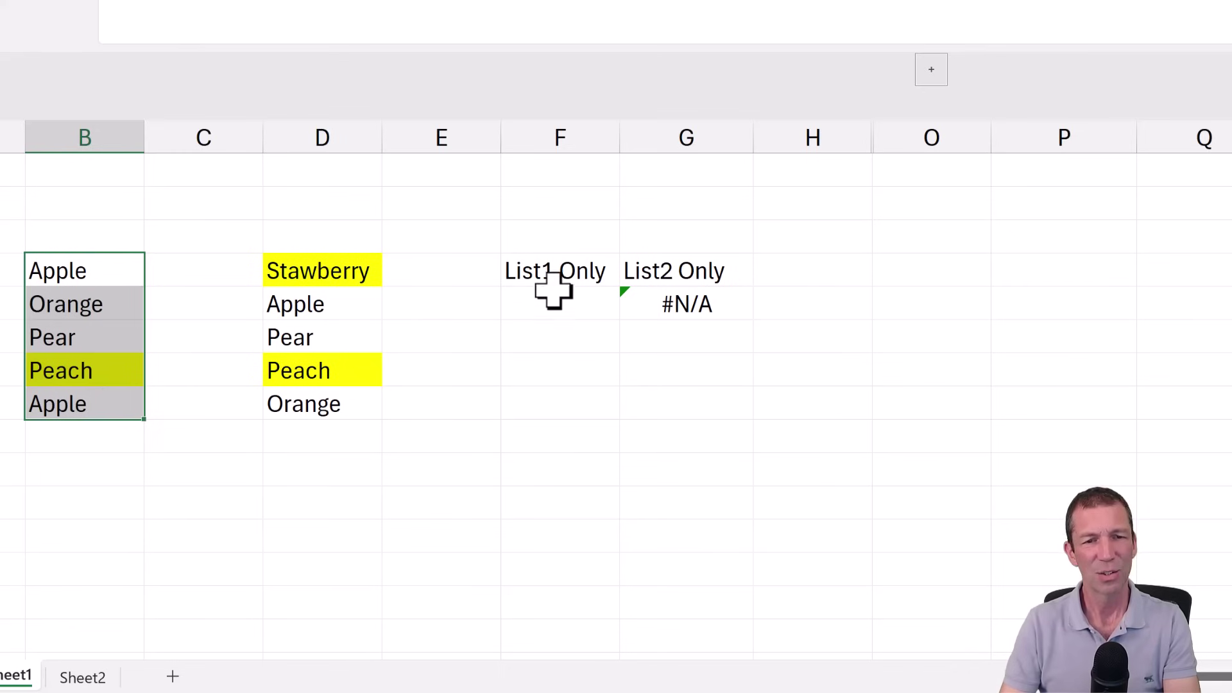
left_click(591, 298)
Add "" as the if_empty argument to both FILTERs in F4 and commit.
left_click(586, 273)
key("F2")
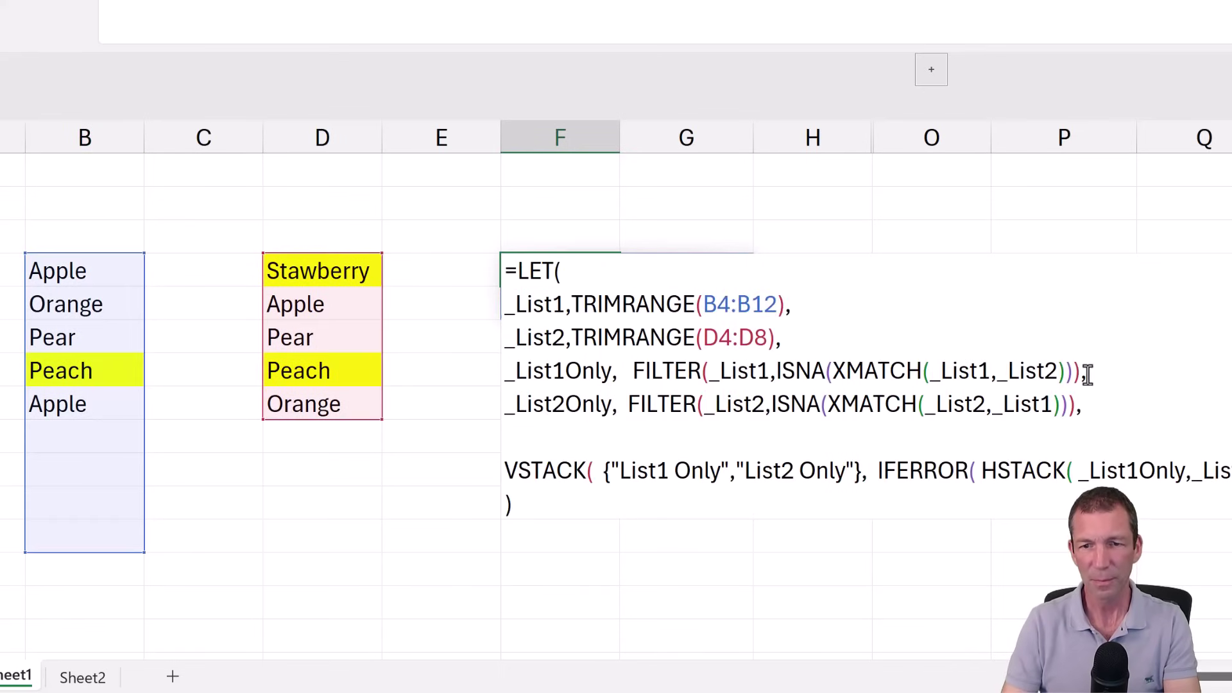
left_click(1063, 370)
key("Right")
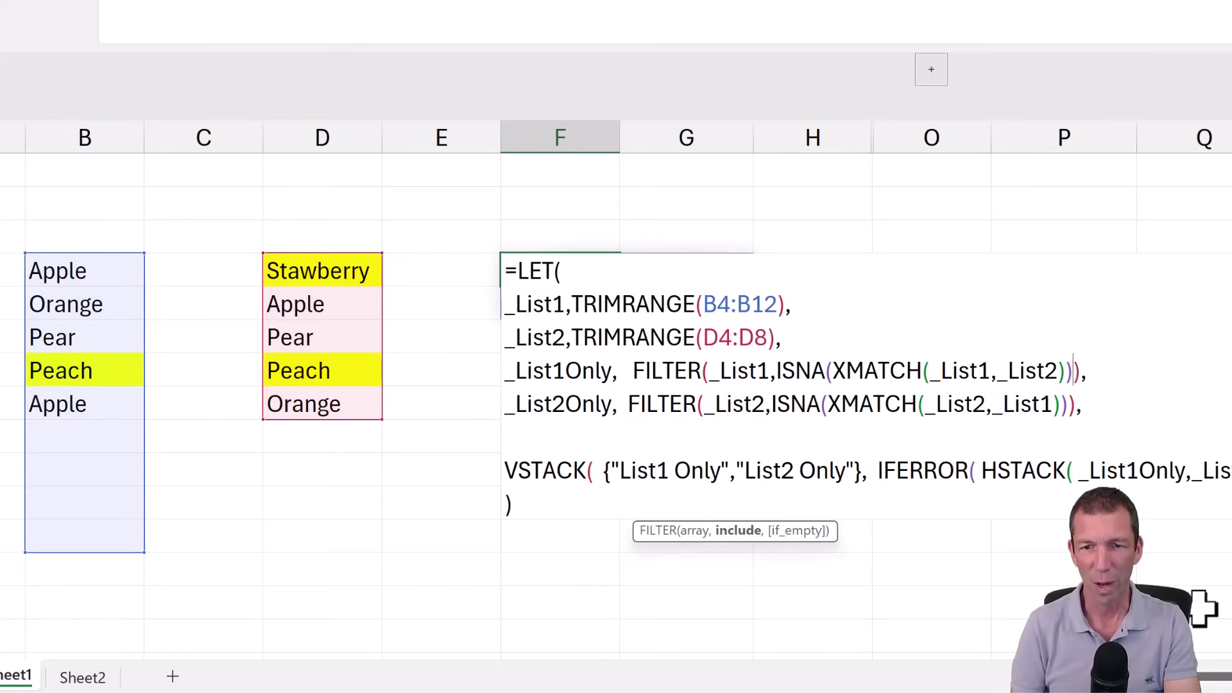
type(",\"\"")
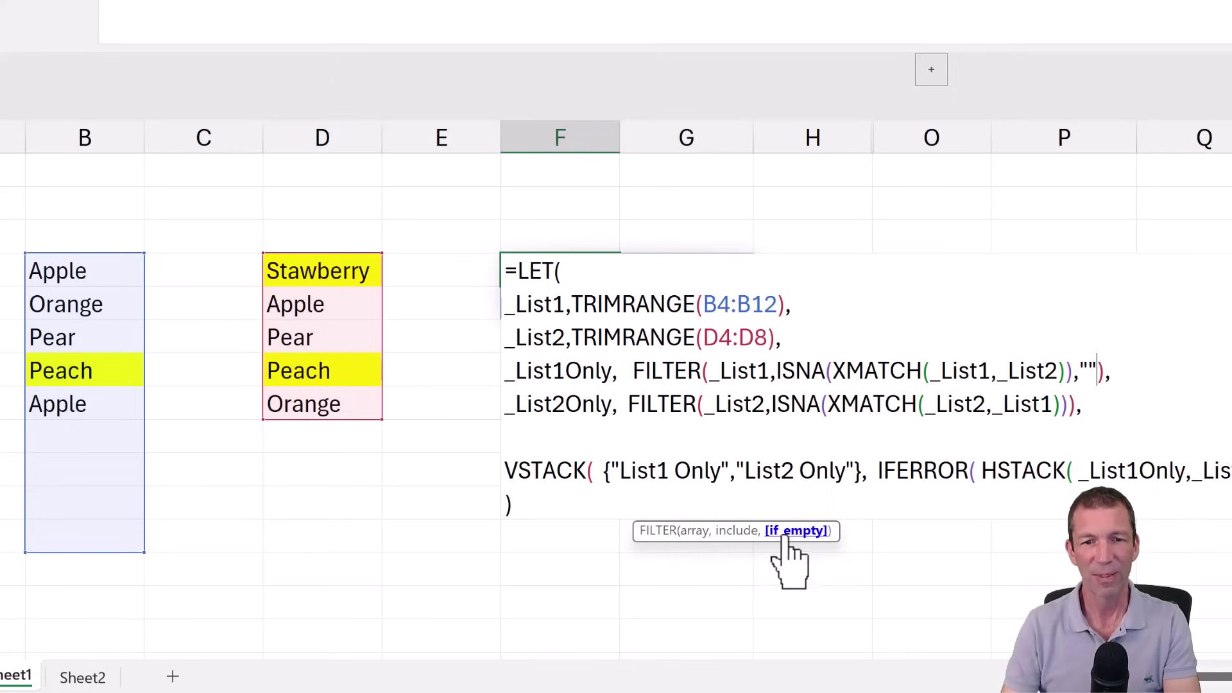
left_click(1072, 404)
type(",\"\"")
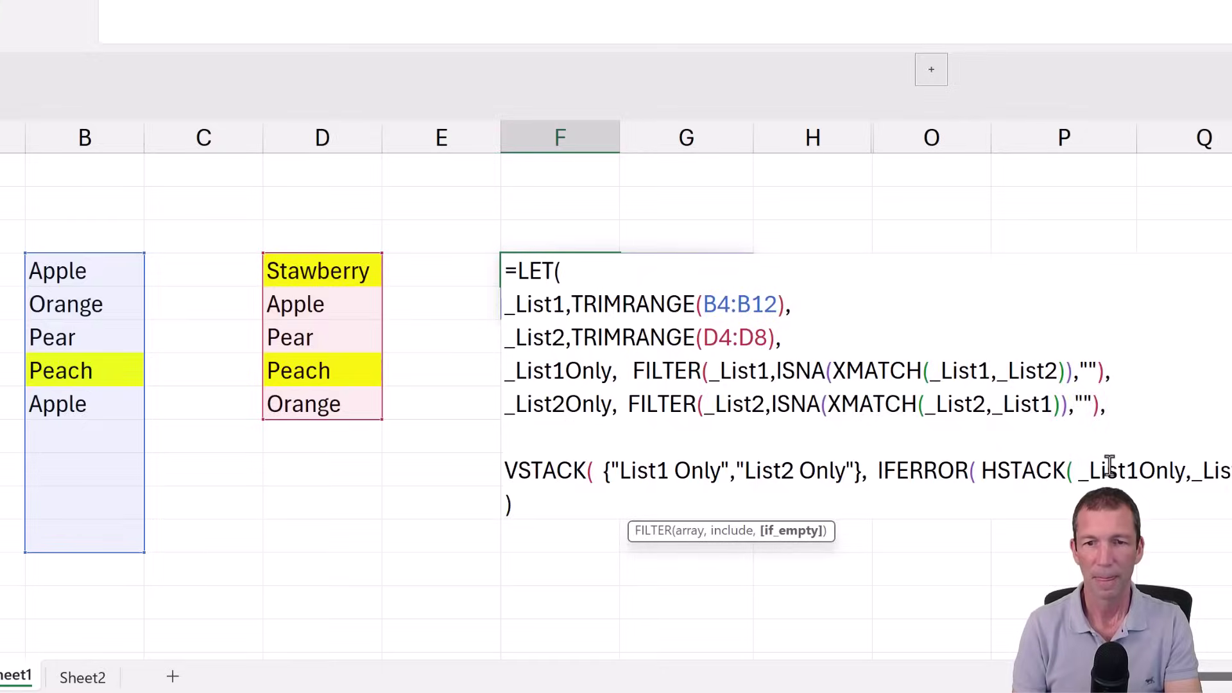
key("Return")
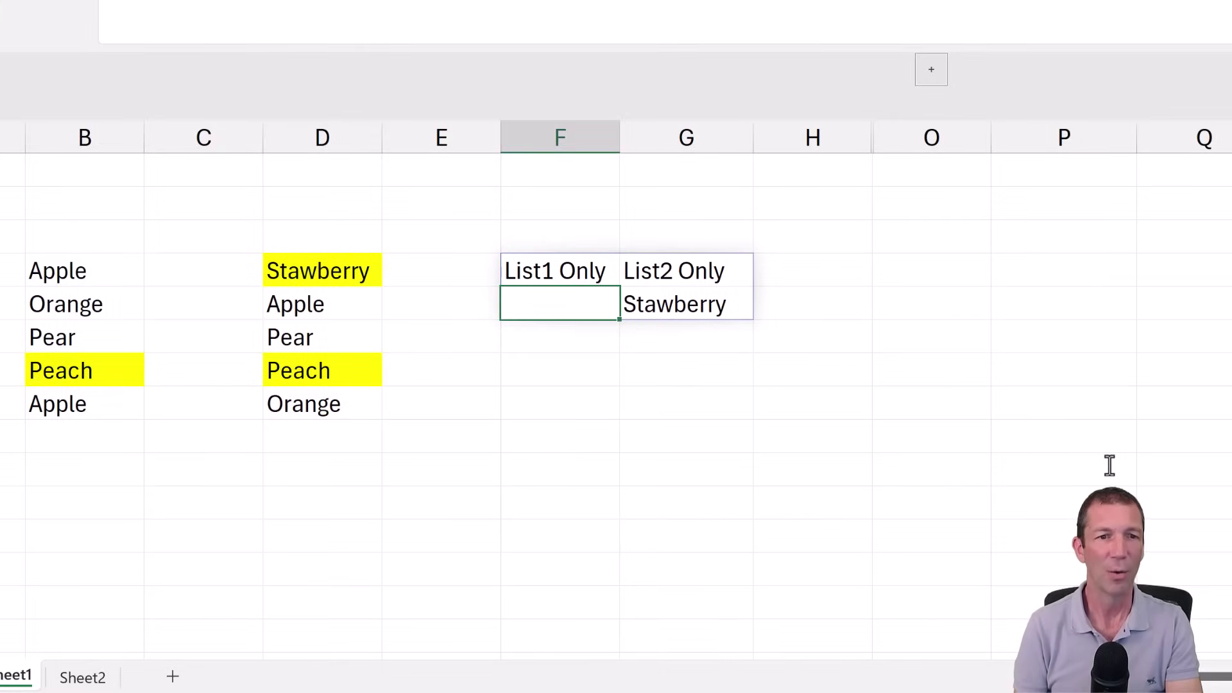
Test by entering Apple over Stawberry in D4, then undo to restore Stawberry.
key("Left")
key("Left")
key("Up")
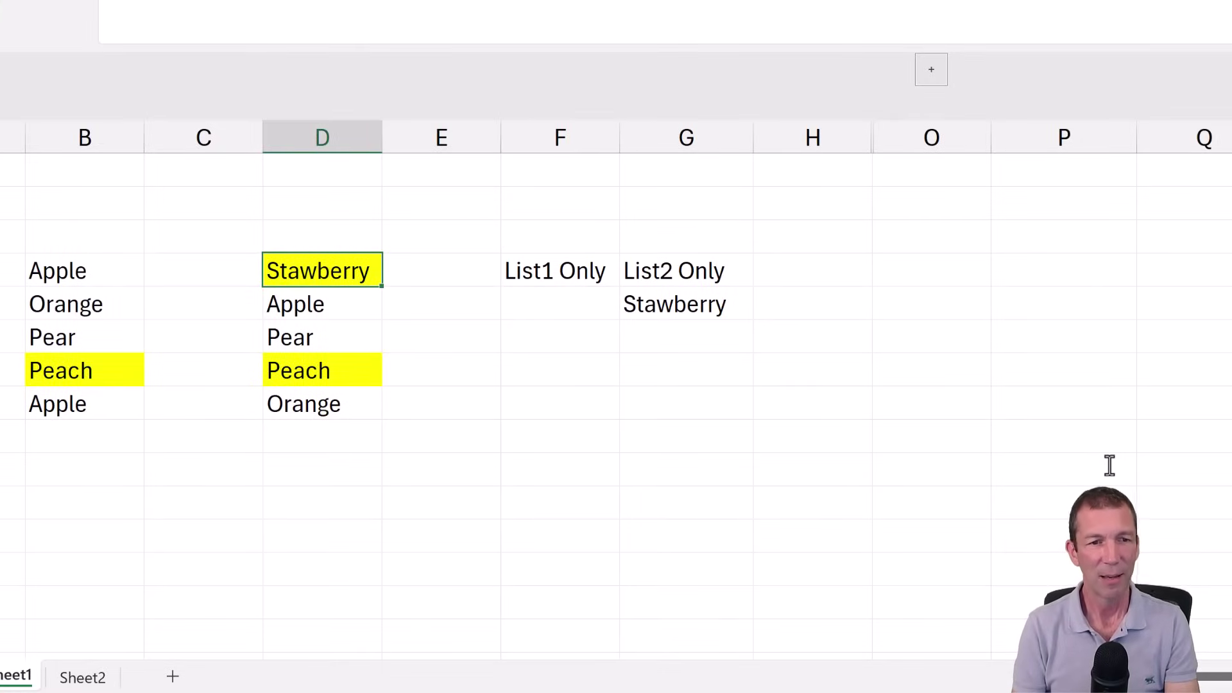
type("Apple")
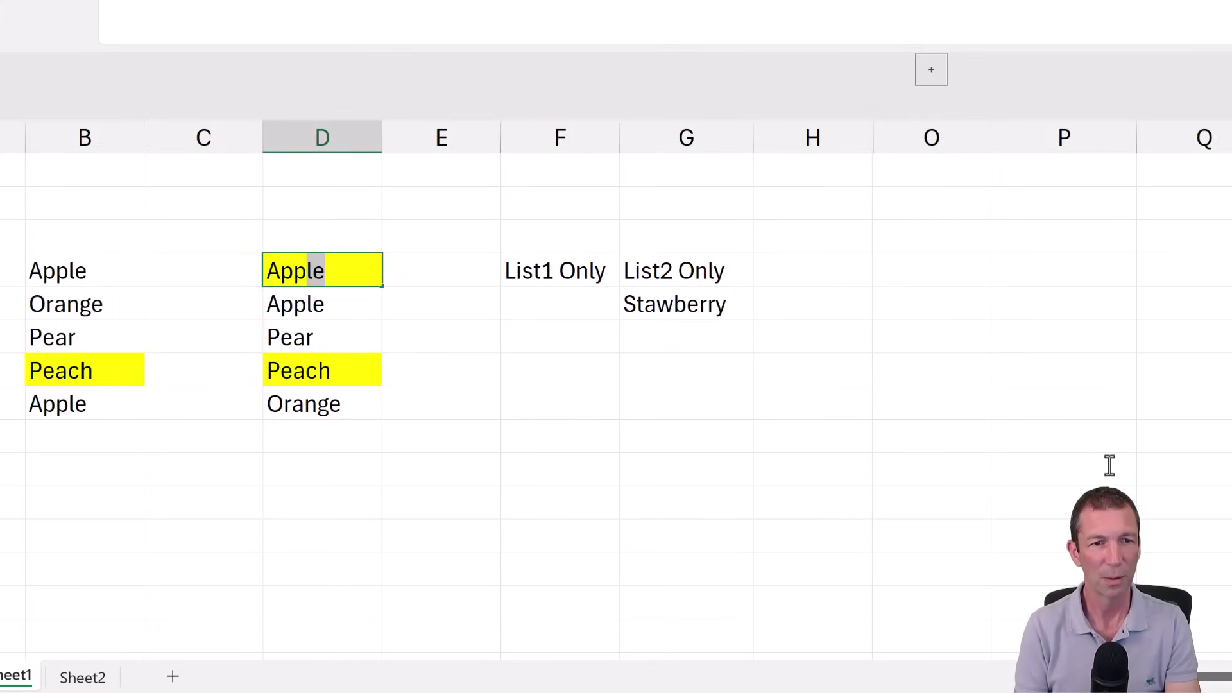
key("Return")
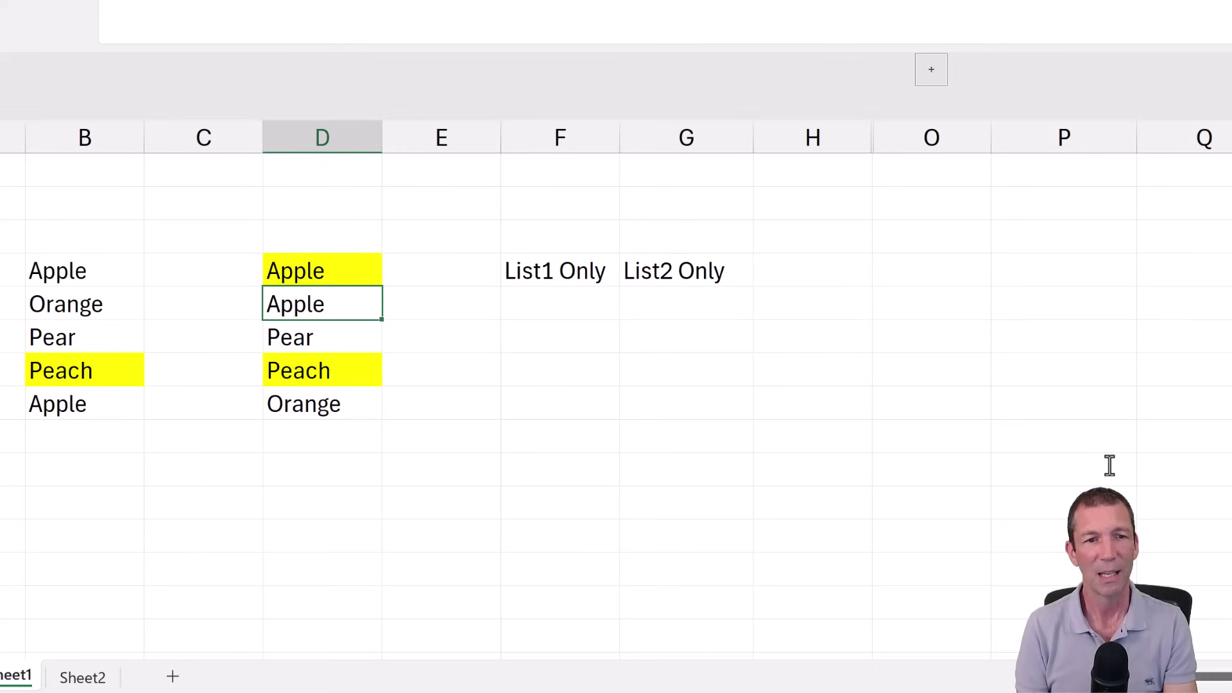
key("Up")
key("ctrl+z")
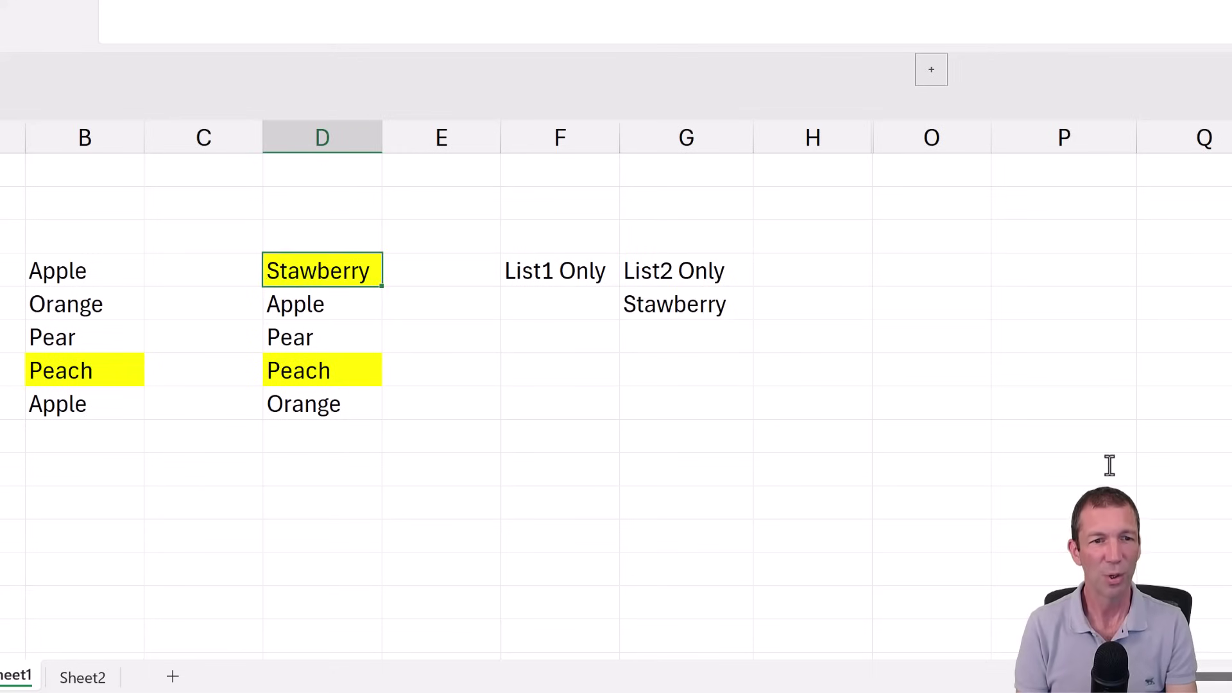
Change B7 from Peach to Grape, undo and redo it, then check the spilled results.
key("Left")
key("Left")
key("Down")
key("Down")
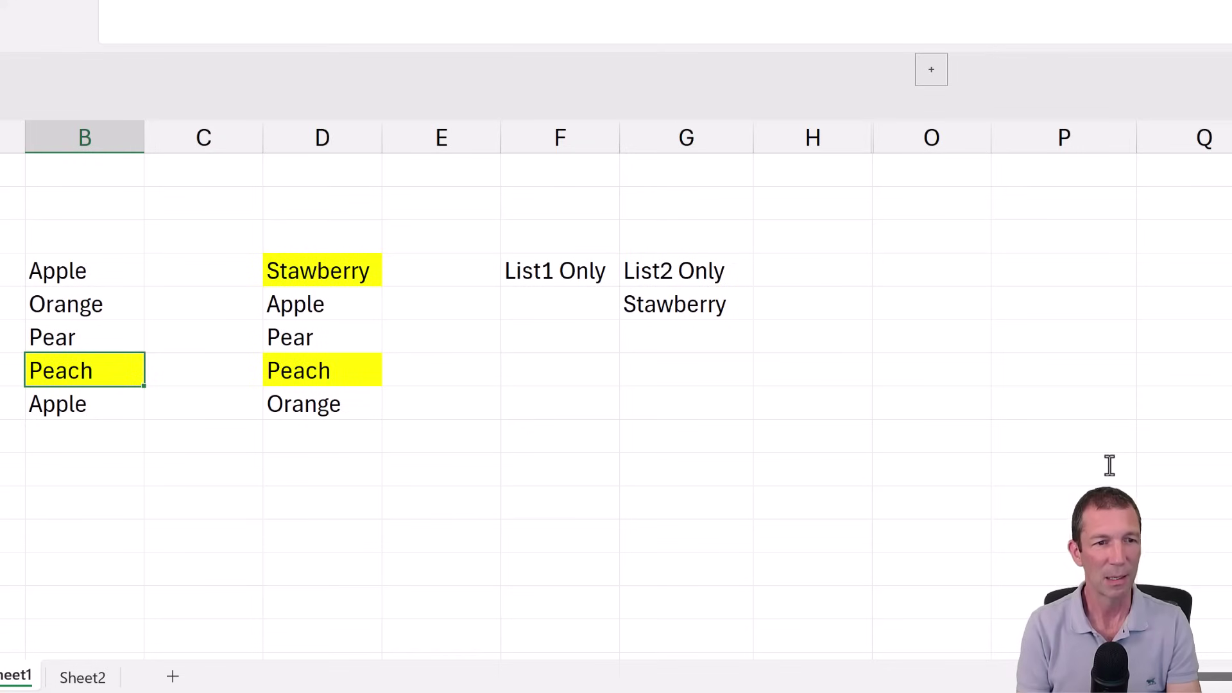
type("Grape")
key("Return")
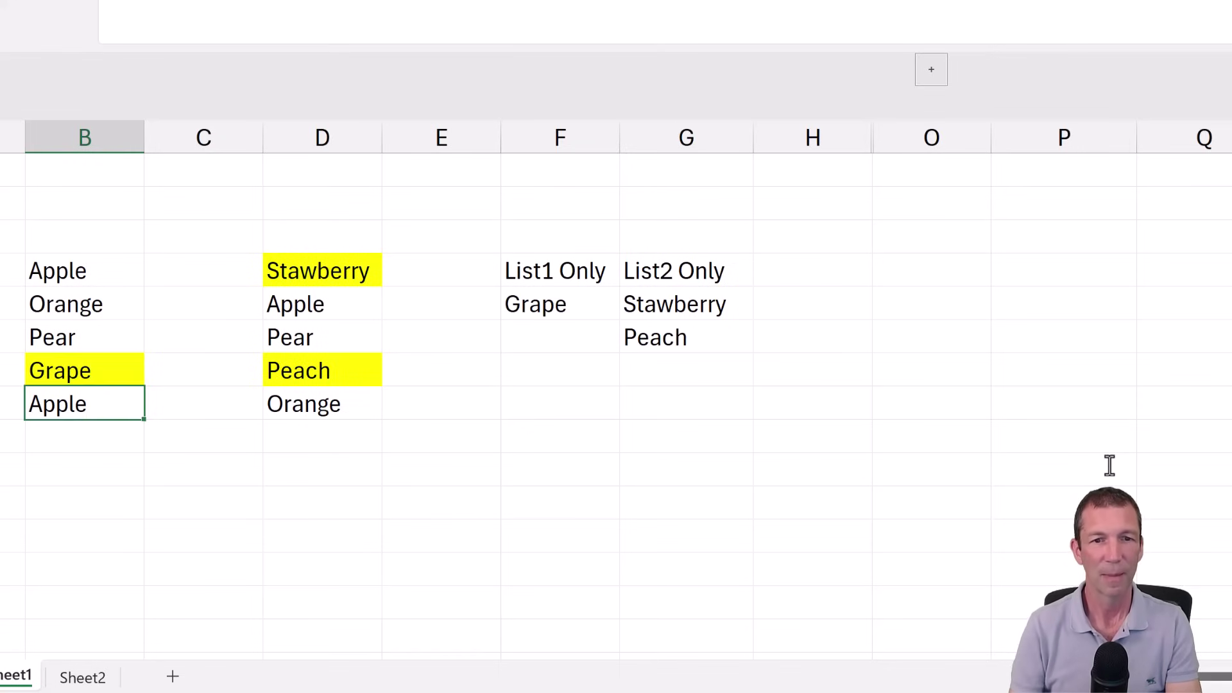
key("ctrl+z")
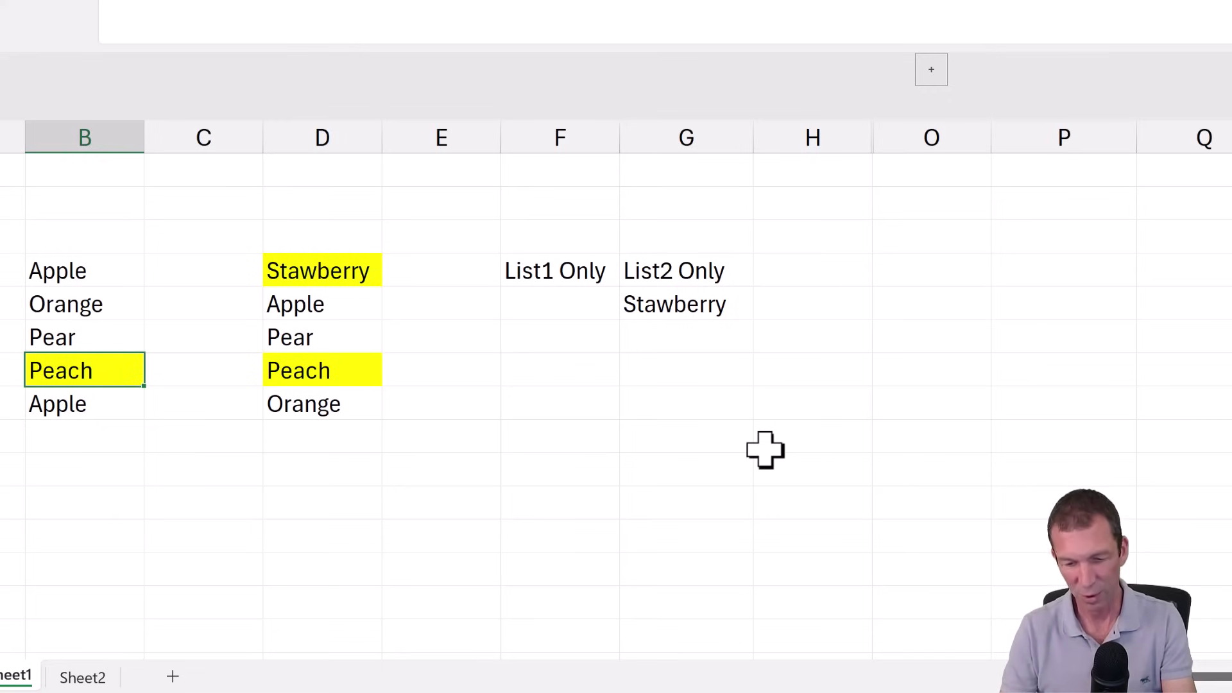
key("ctrl+y")
left_click(705, 327)
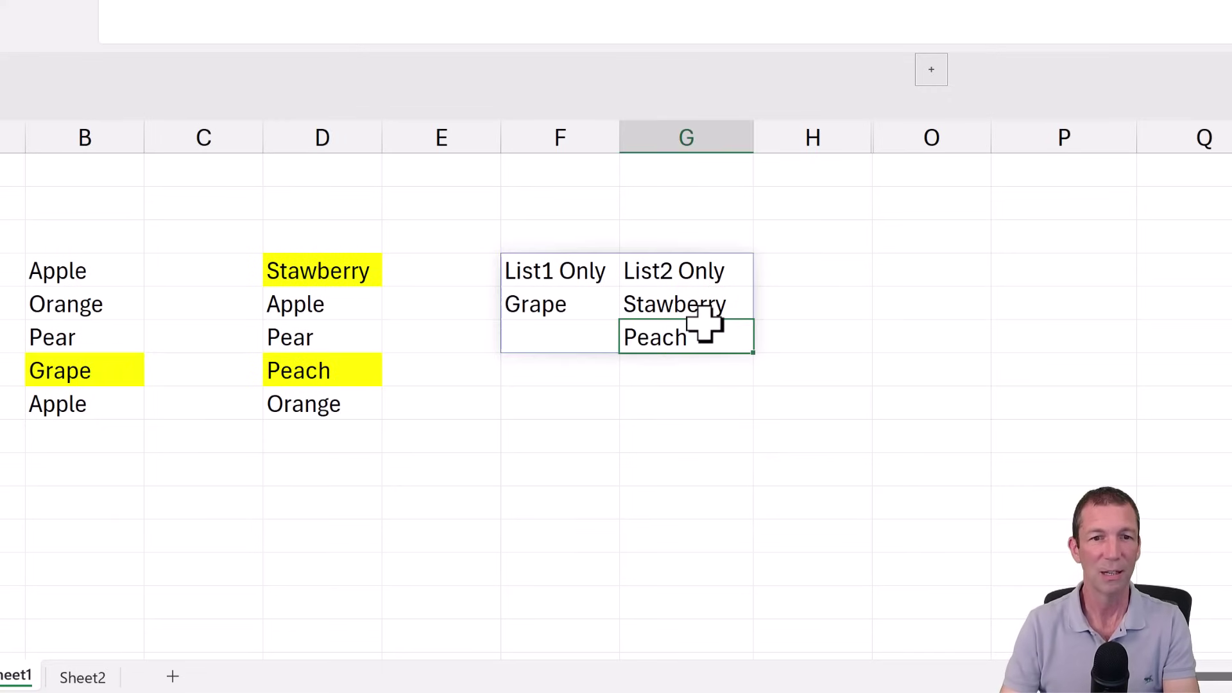
left_click(577, 262)
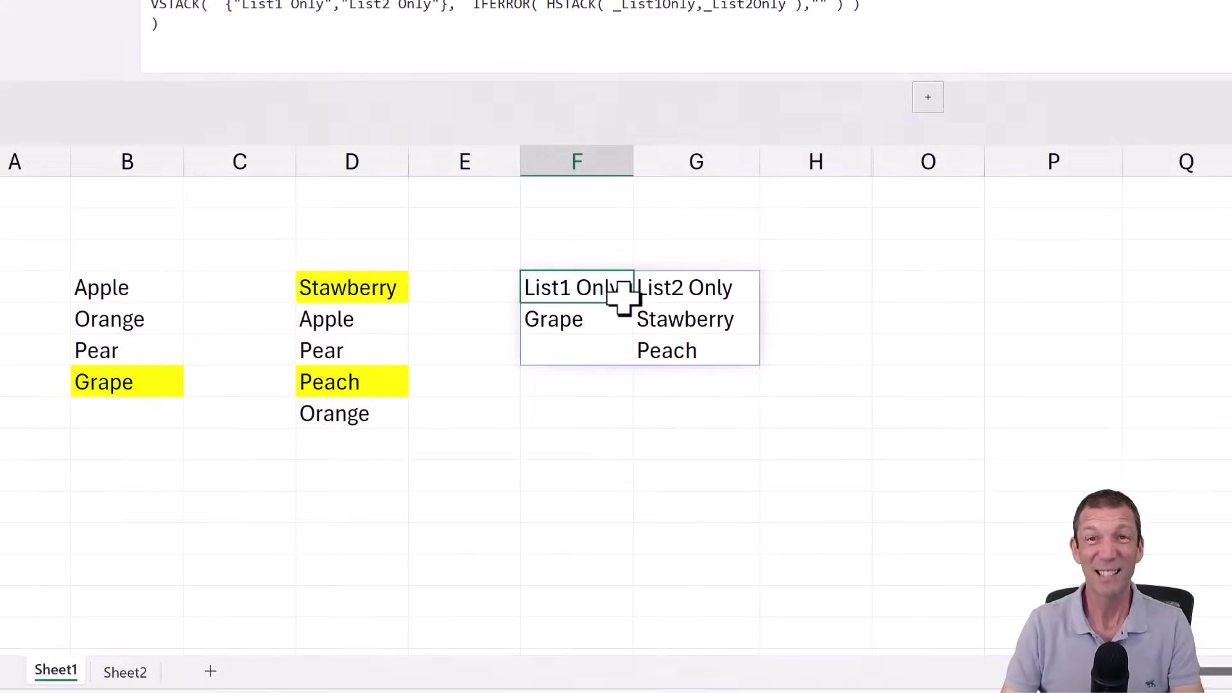
Split F4's LET formula so the header array, IFERROR part and final bracket sit on separate lines.
key("F2")
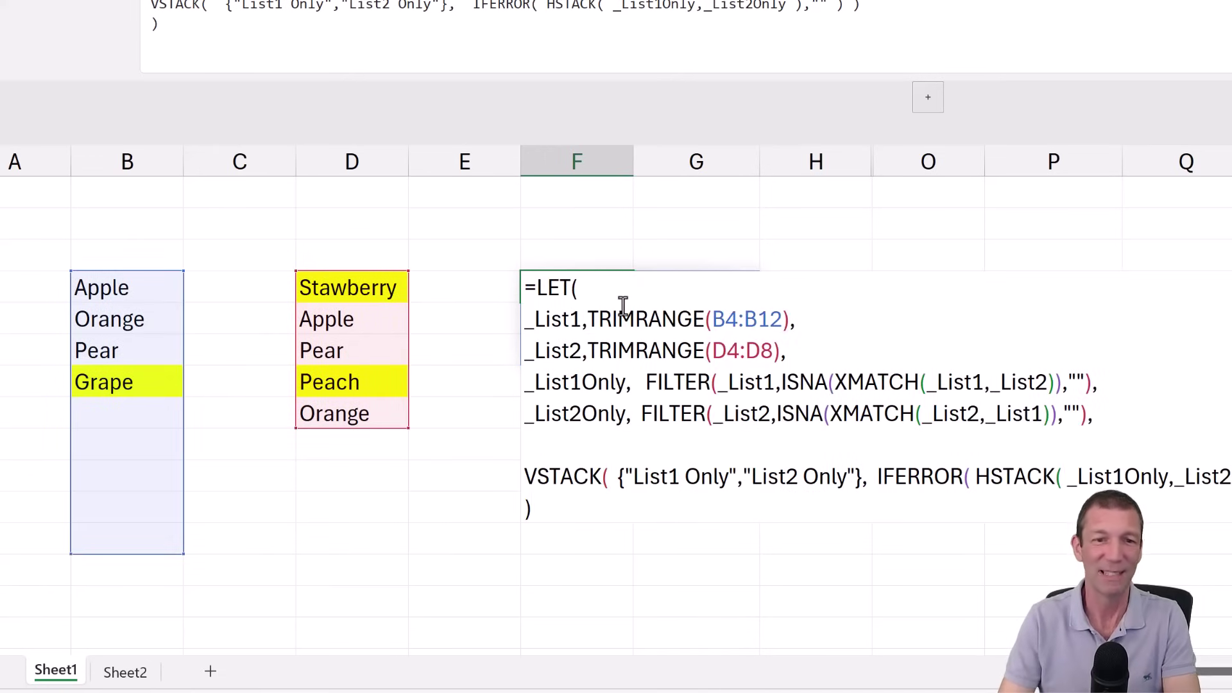
left_click(620, 478)
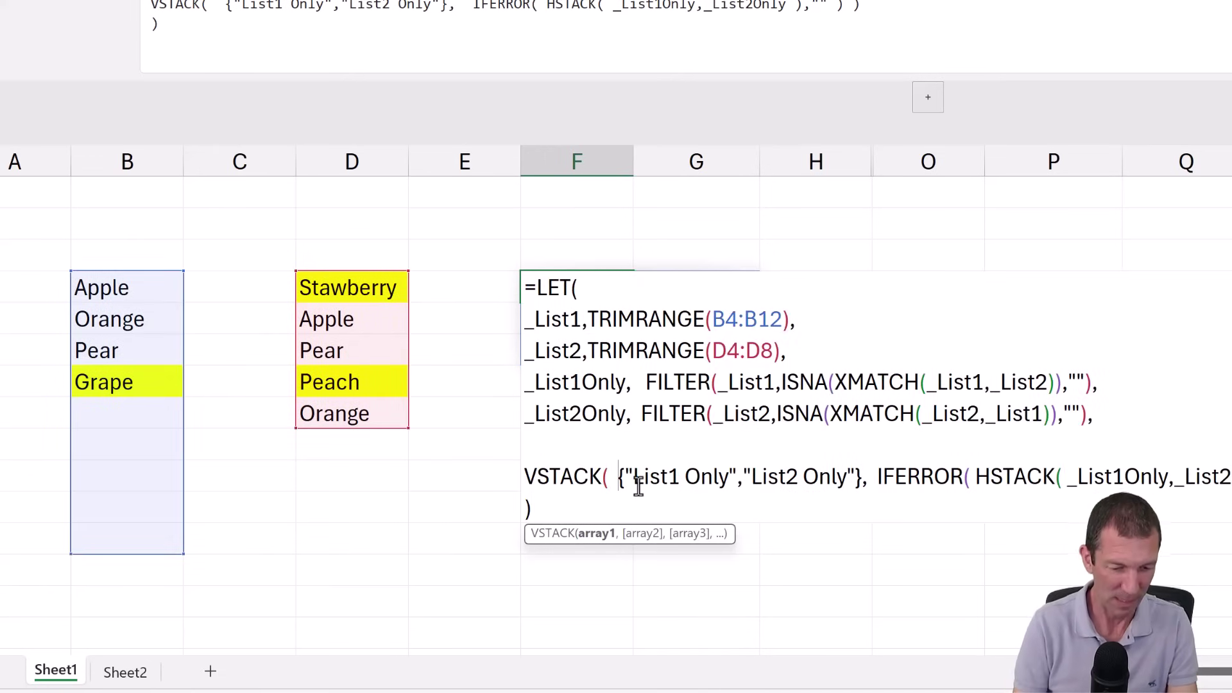
key("alt+Return")
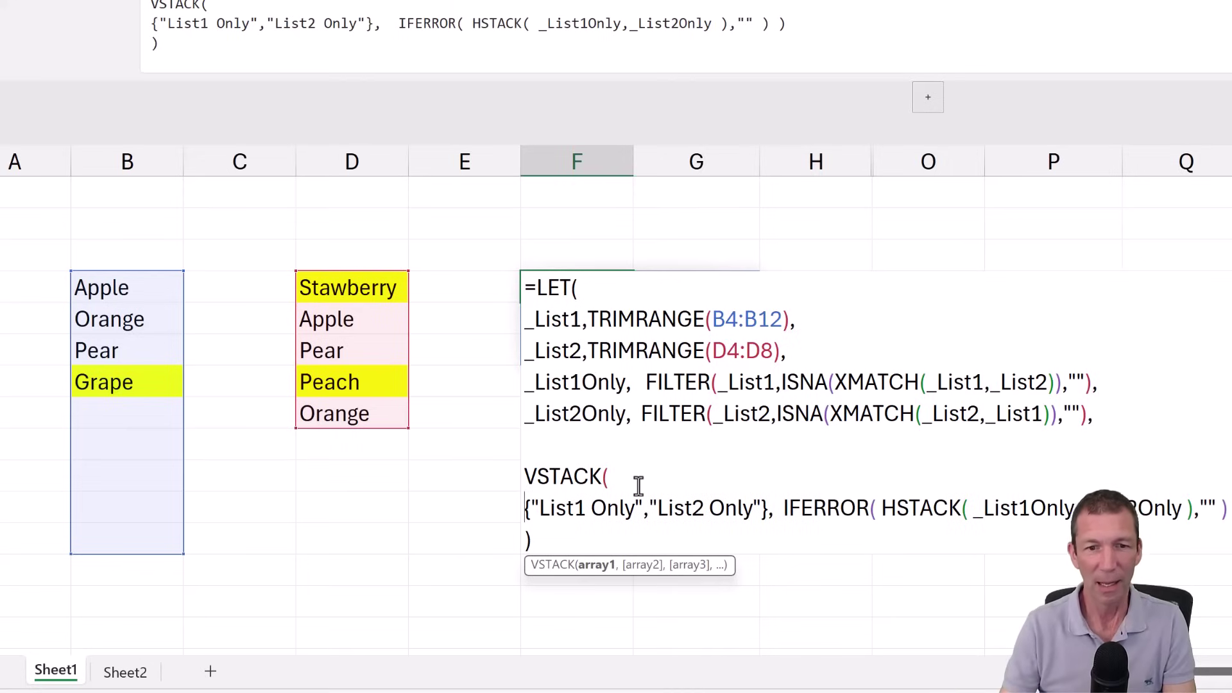
left_click(779, 511)
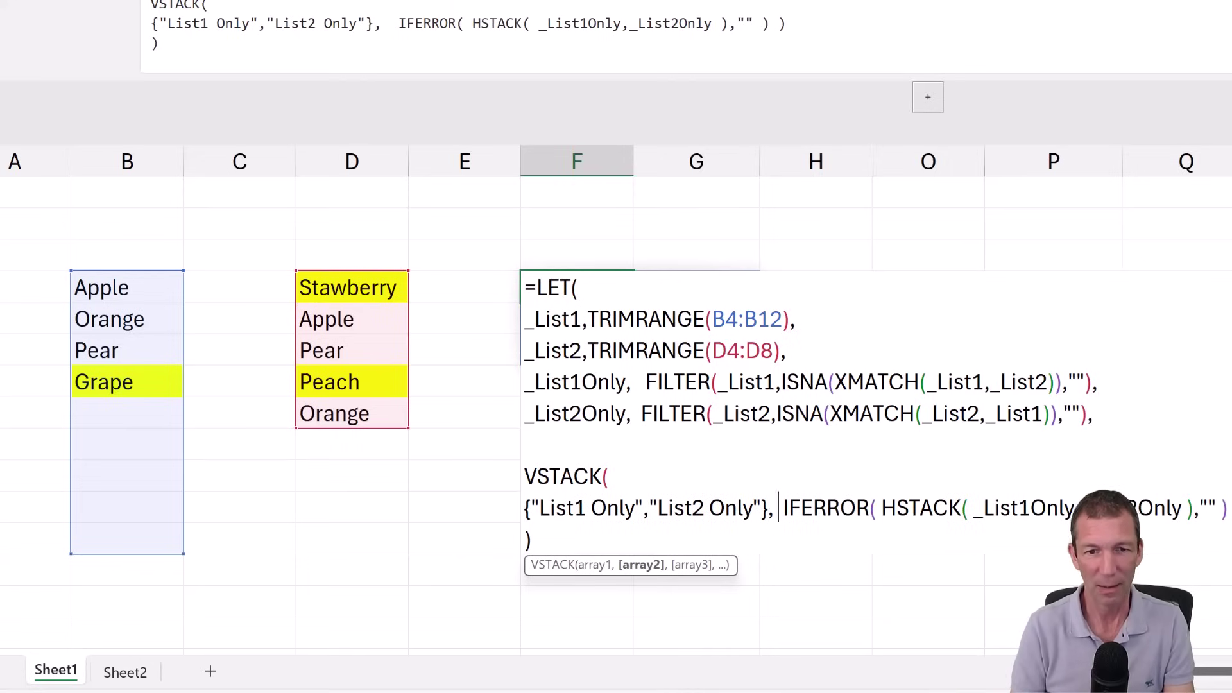
key("alt+Return")
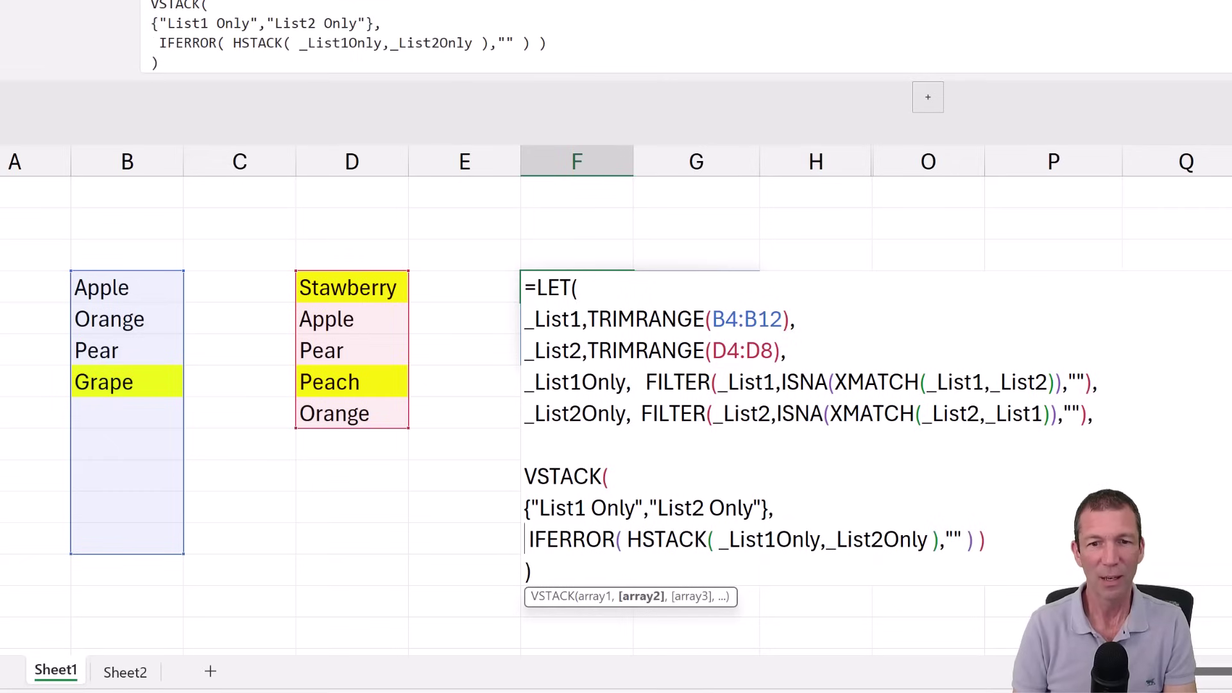
key("End")
key("Left")
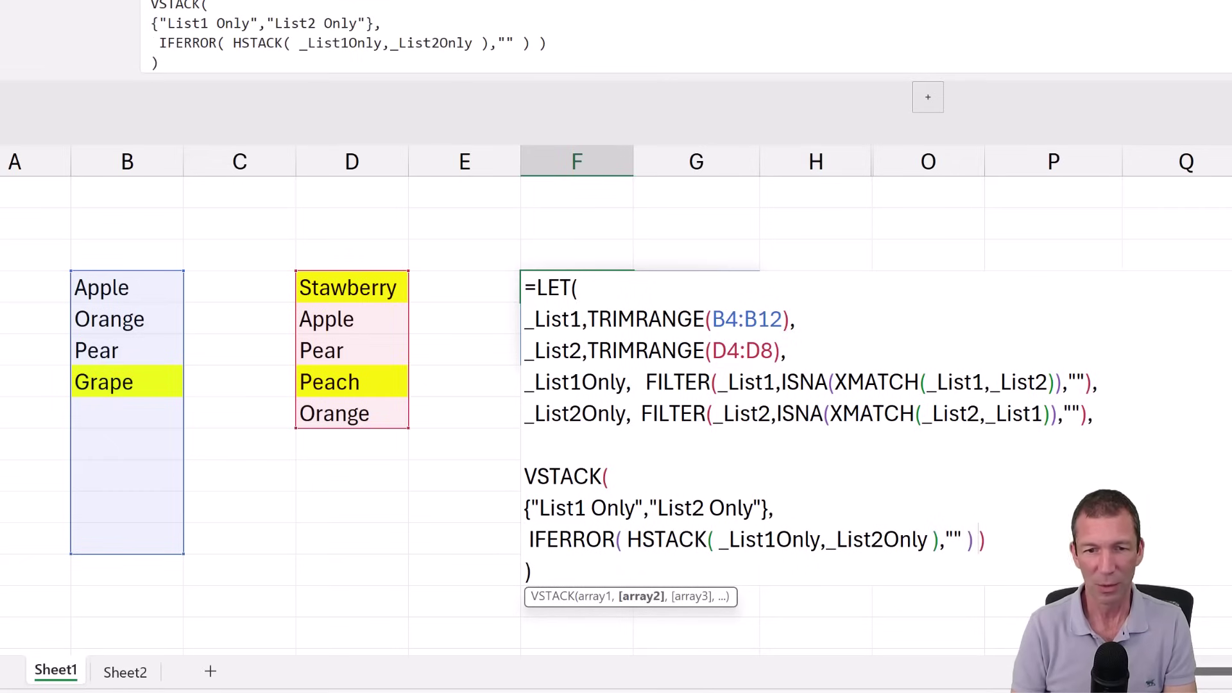
key("alt+Return")
key("Return")
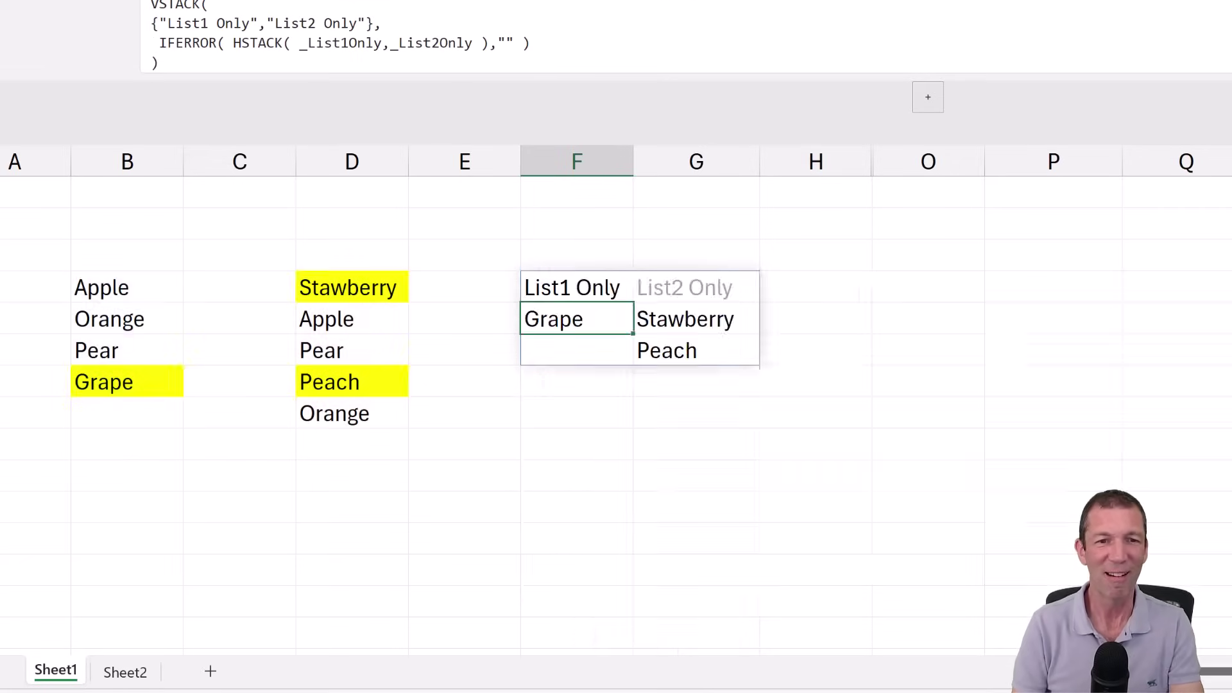
key("Up")
key("F2")
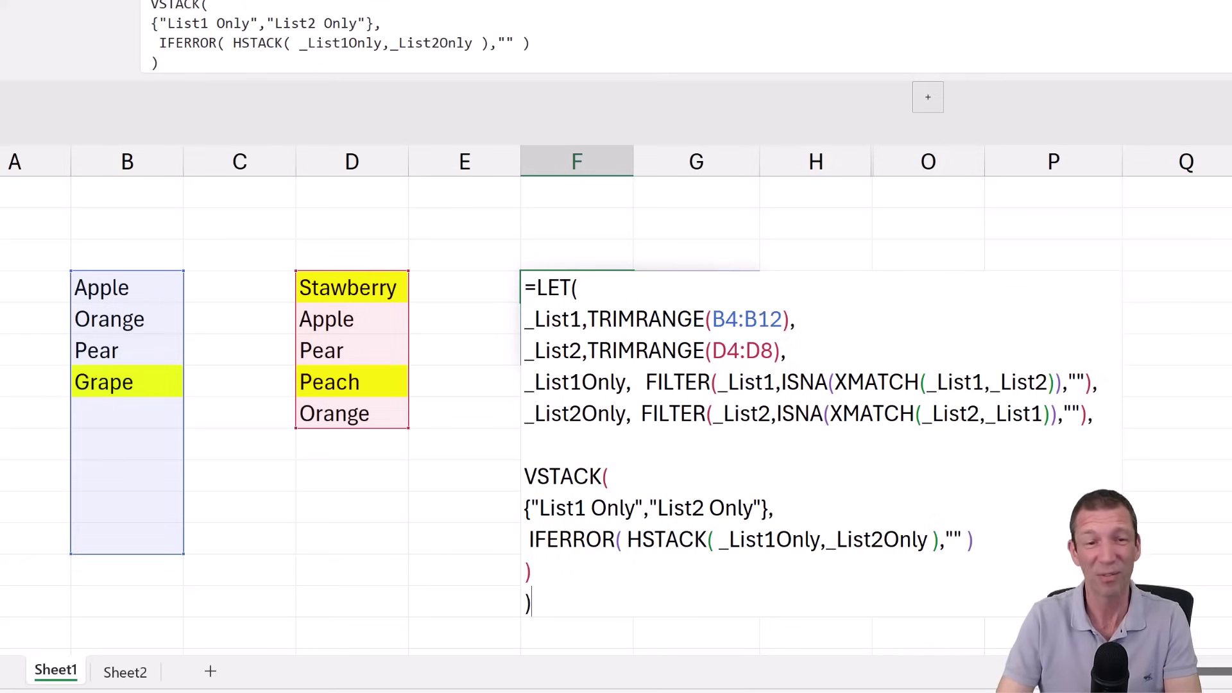
Copy the LET formula text from F4 and bring up Excel Labs' named functions list.
left_click_drag(558, 591, 484, 239)
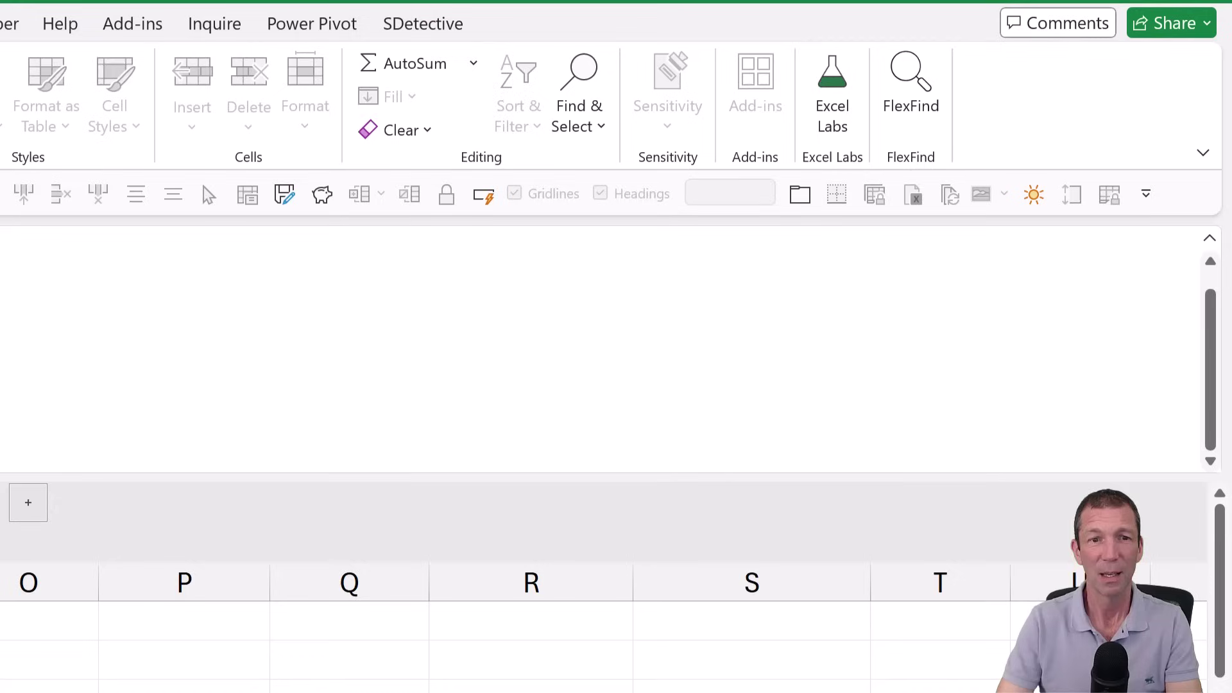
key("Escape")
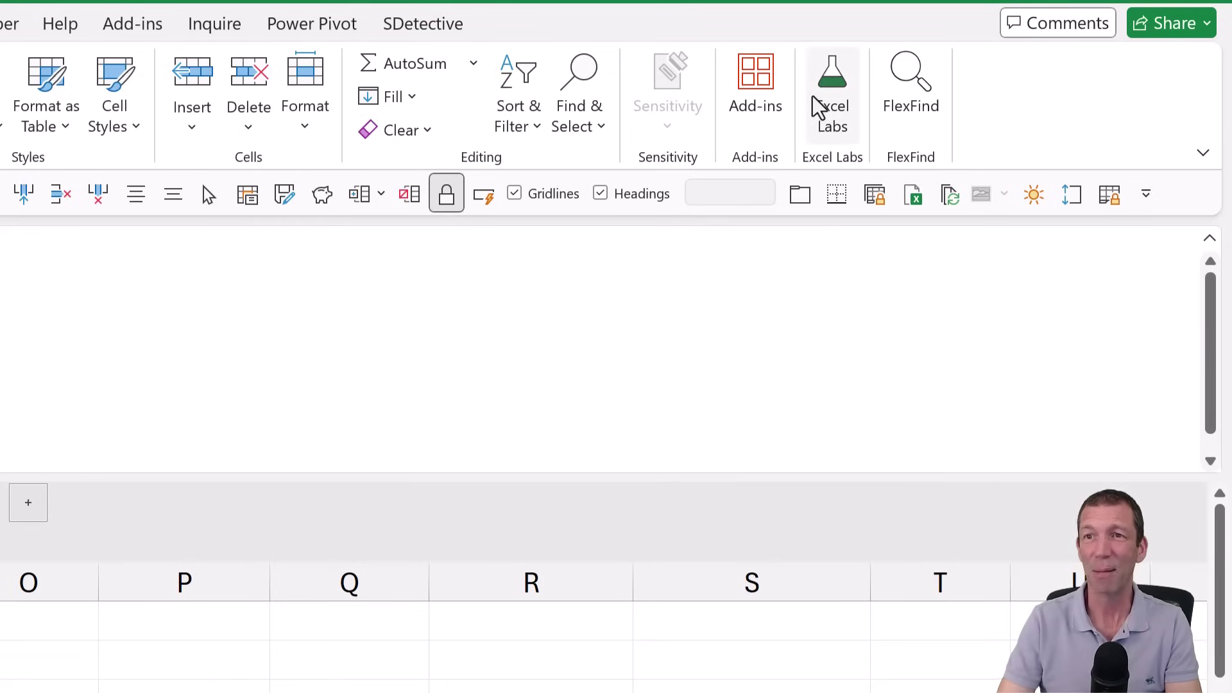
left_click(834, 117)
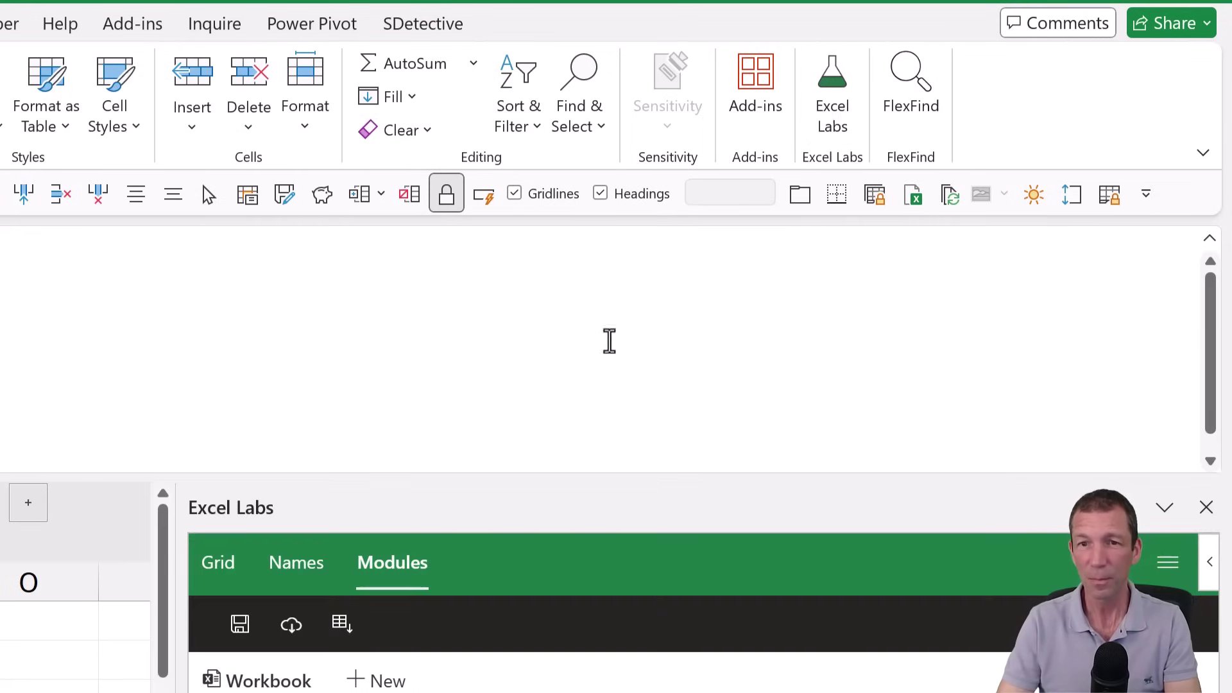
left_click(222, 565)
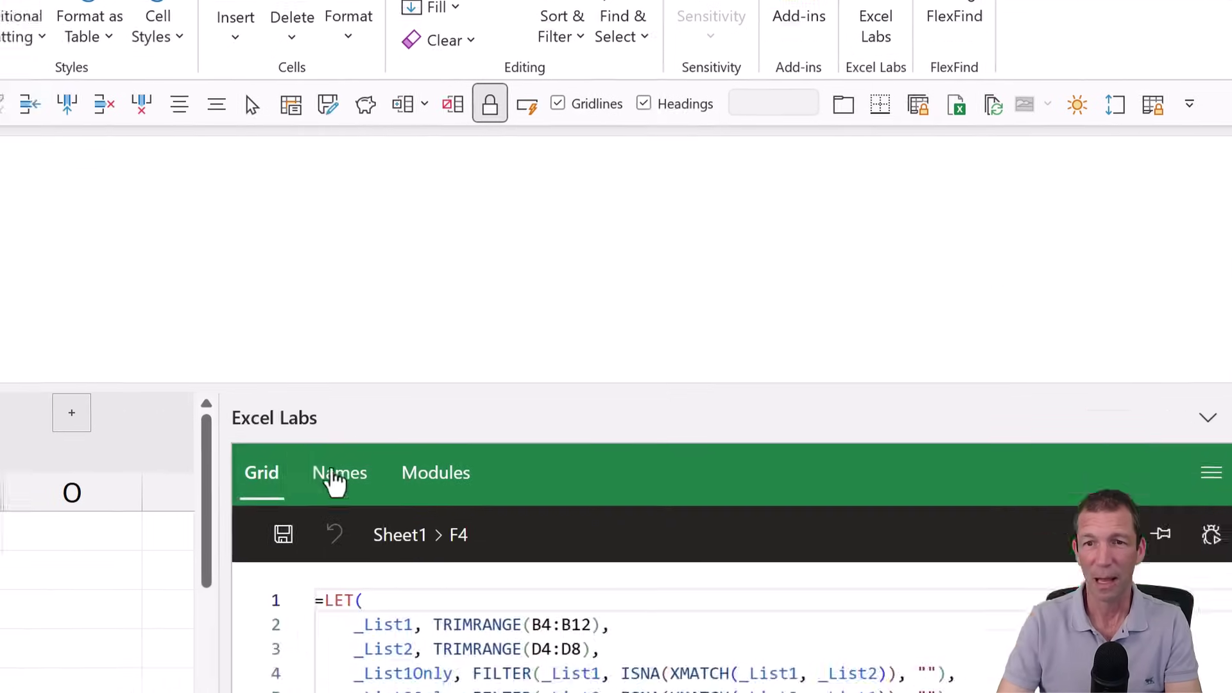
left_click(296, 562)
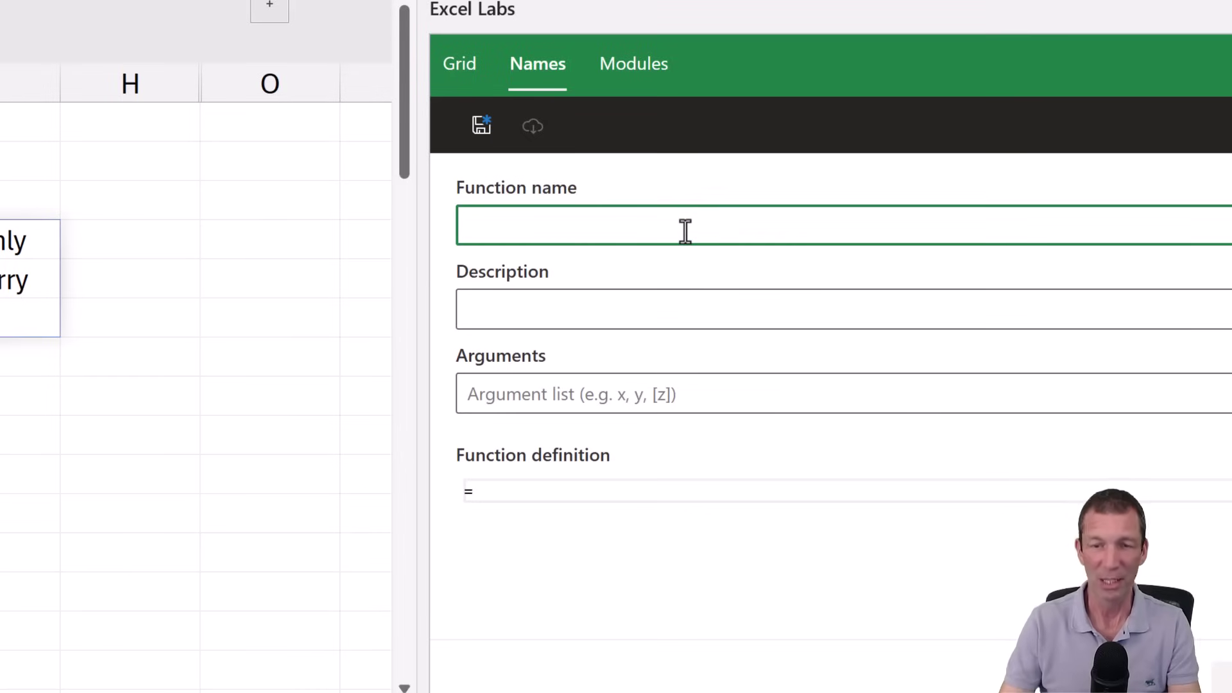
Name the function aaaCompareLists and describe it as comparing 2 lists and showing exceptions.
type("aaCi")
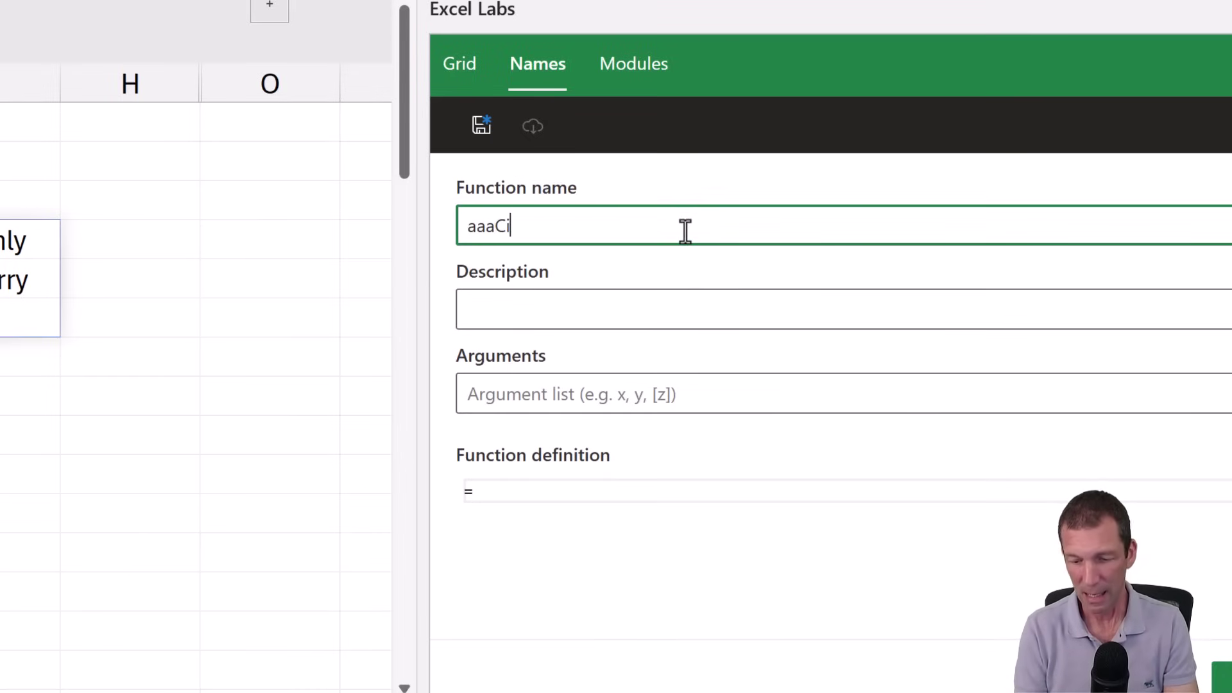
type("npopareLists")
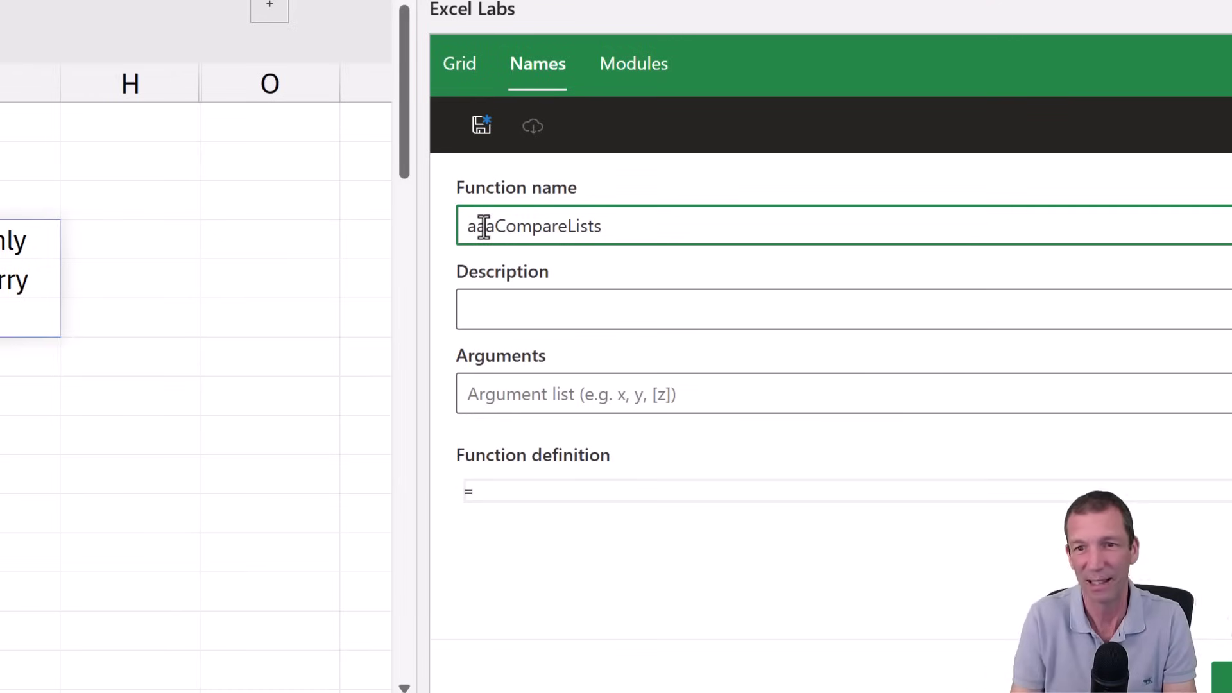
left_click(513, 321)
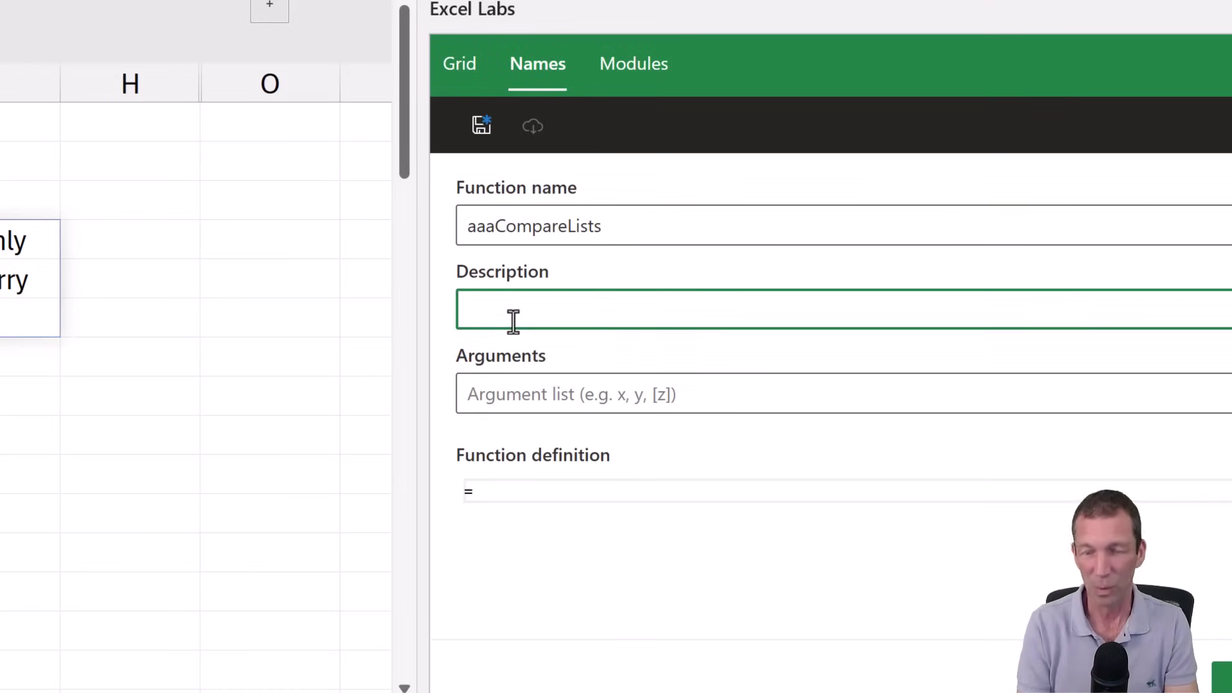
type("Compare 2 lists and show ex")
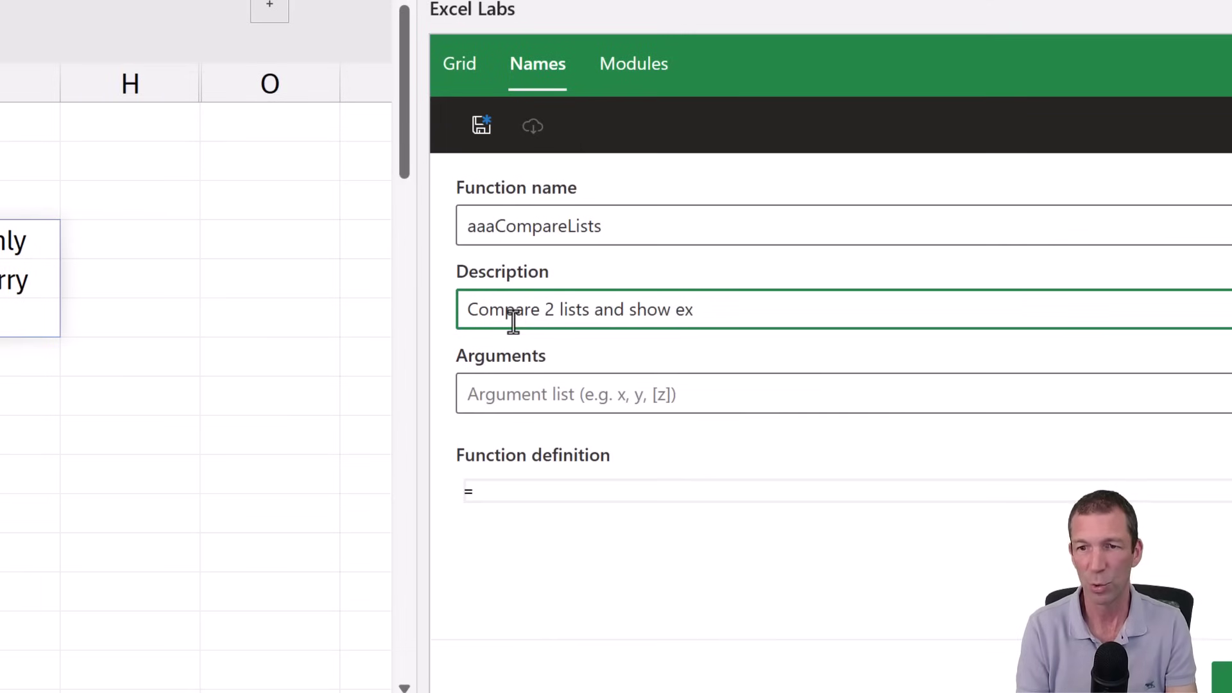
type("cept")
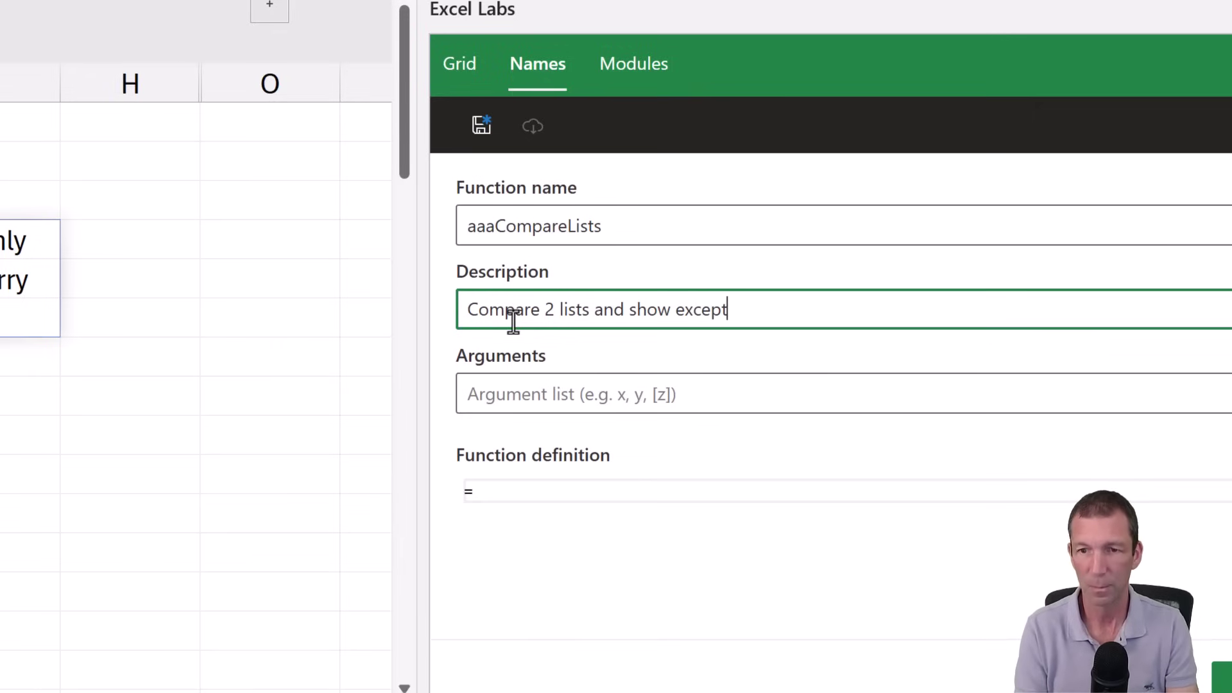
type("ions in 2 column table")
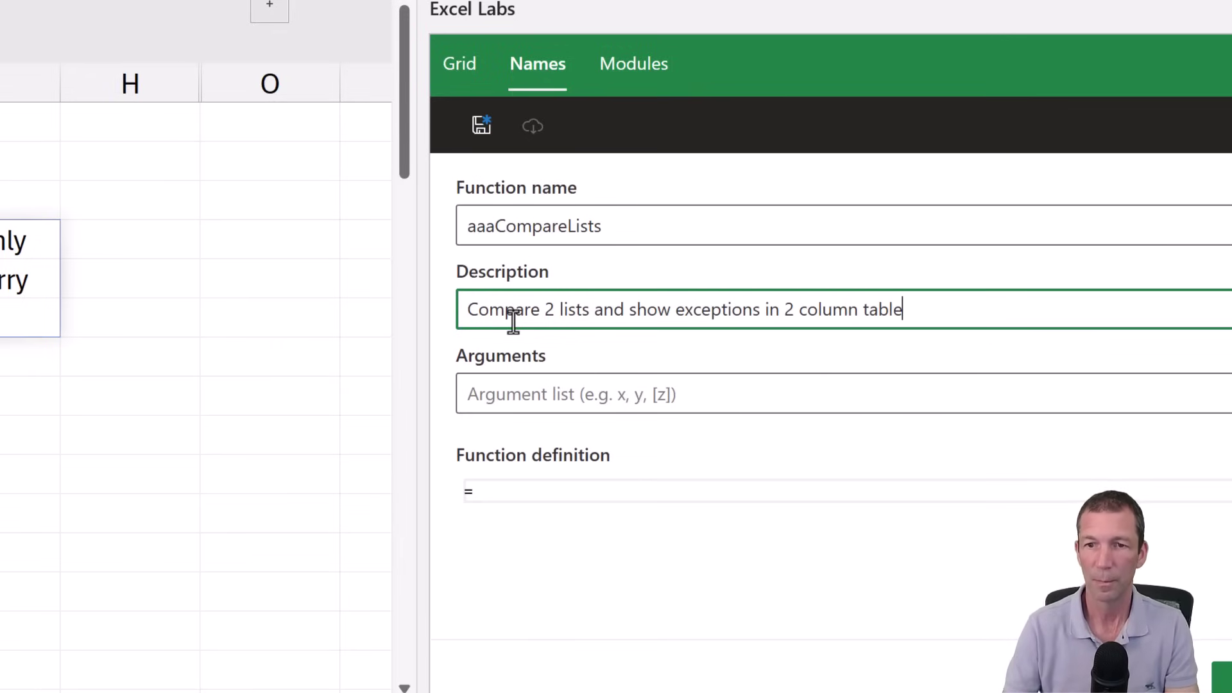
Enter list1 and list2 as the function's arguments.
left_click(526, 395)
type("li")
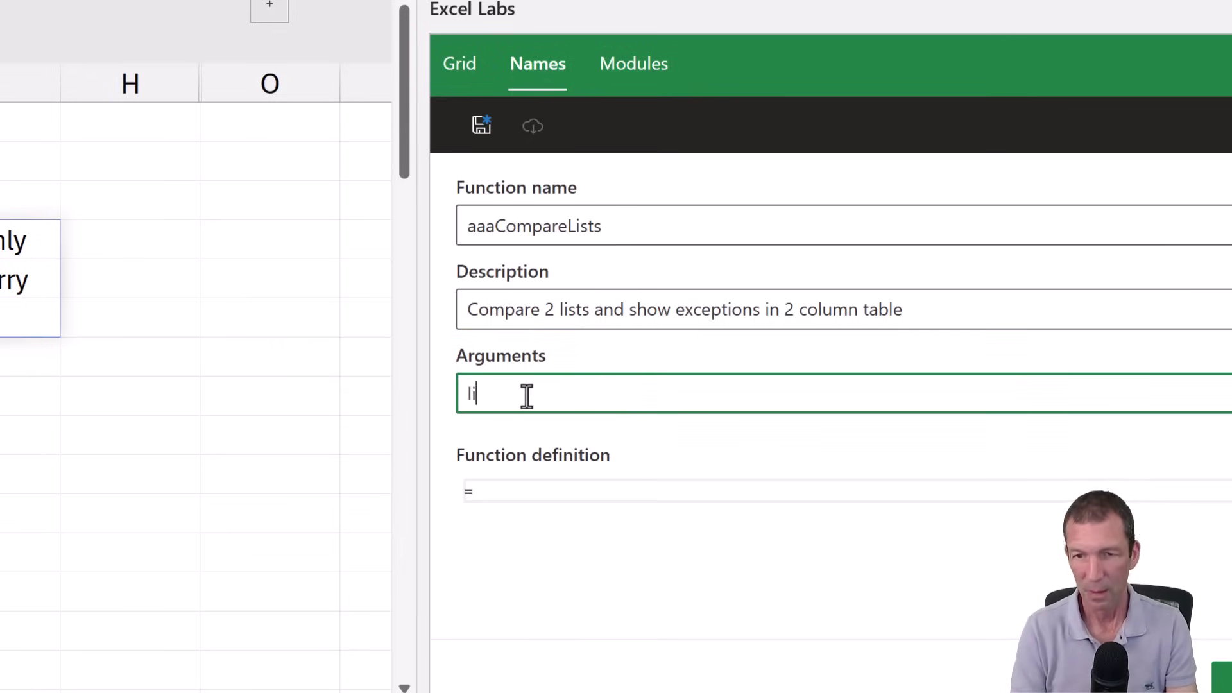
type("st1")
key("space")
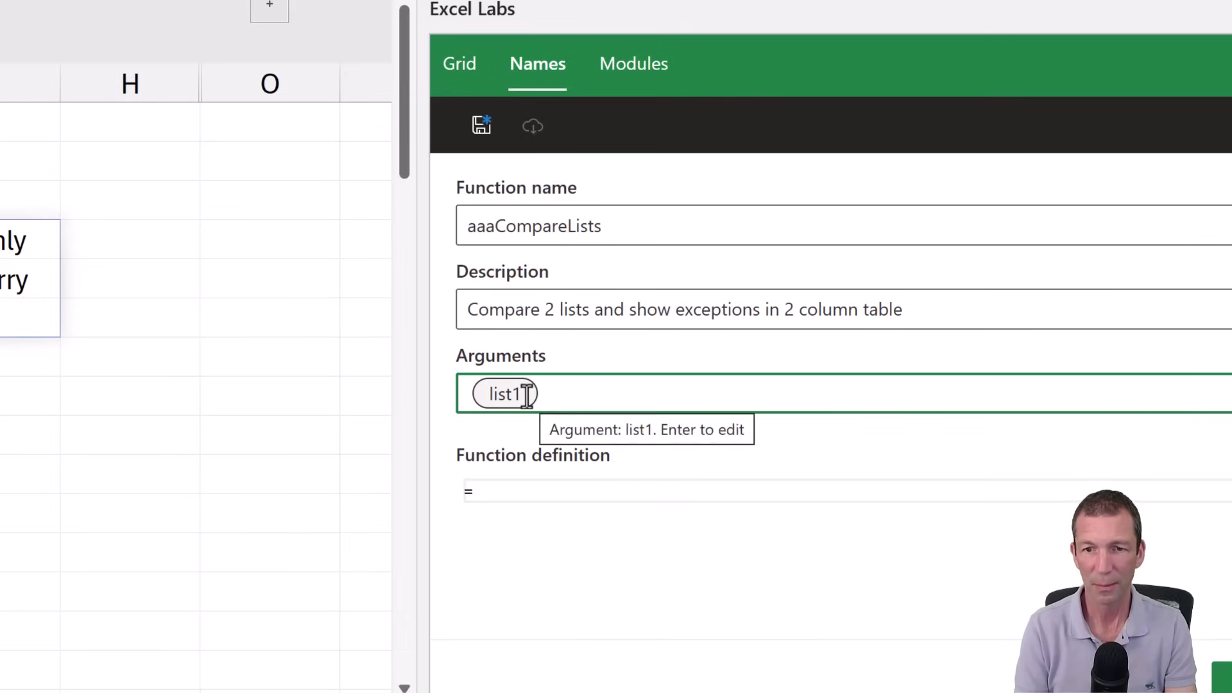
type("list")
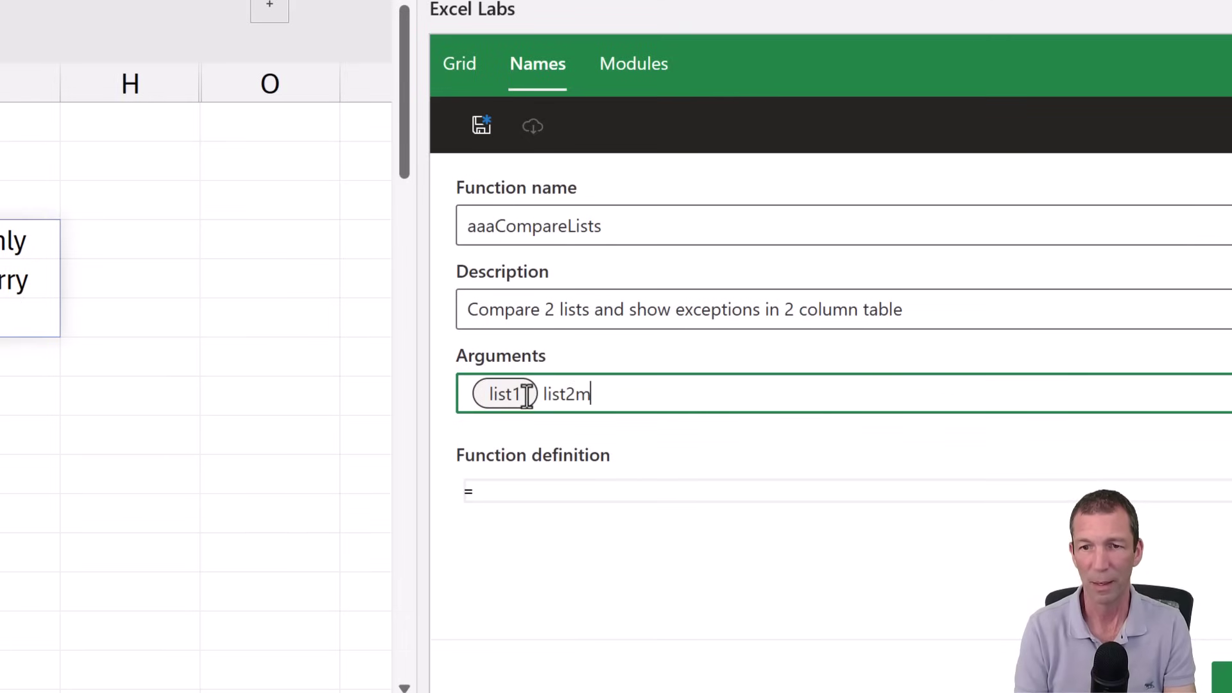
type("2m")
key("BackSpace")
key("space")
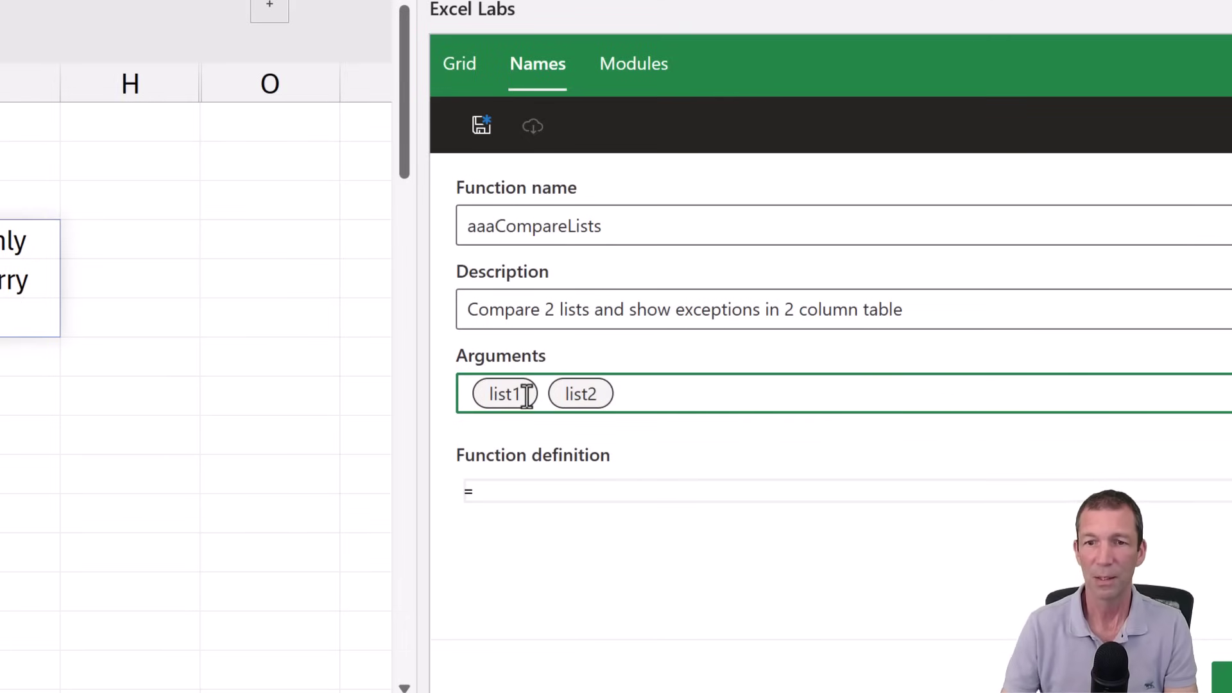
left_click(586, 491)
Paste the LET formula as the definition, replacing B4:B12 with list1 and D4:D8 with list2.
left_click_drag(566, 500, 352, 539)
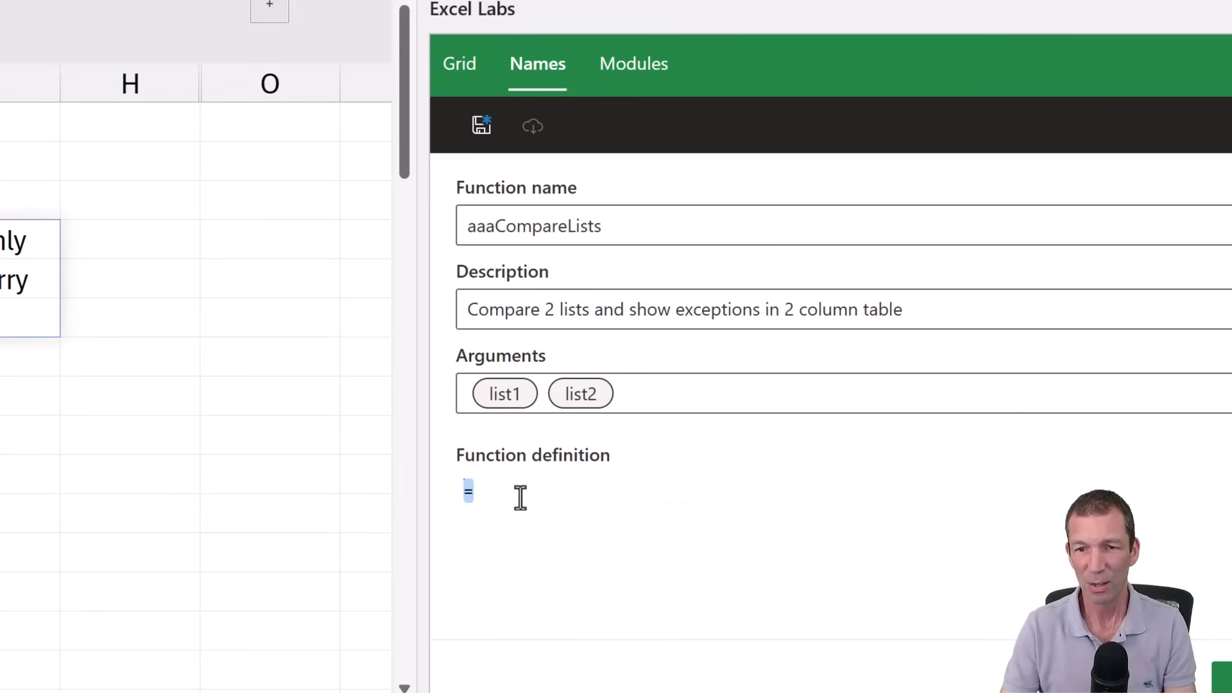
type("VSTACK( {\"List1 Only\",\"List2 Only\"},  IFERROR( HSTACK( _List1Only,_List2Only ),\"\" ) ) )")
scroll(665, 605, "up", 3)
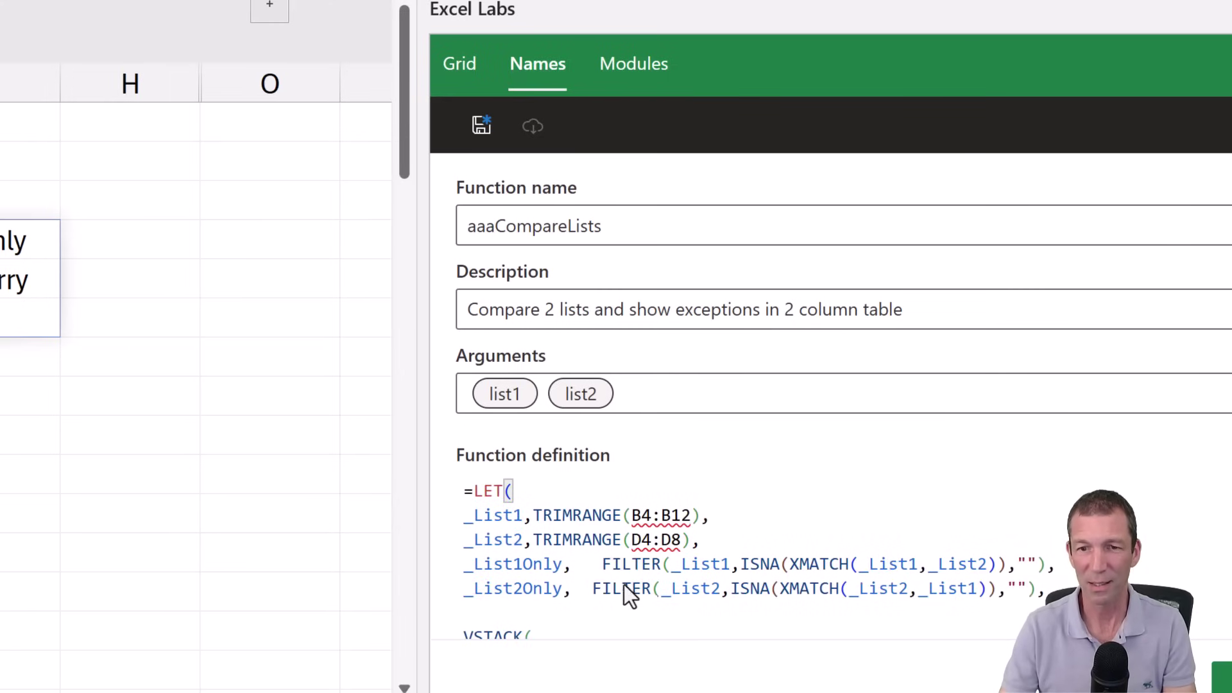
double_click(668, 517)
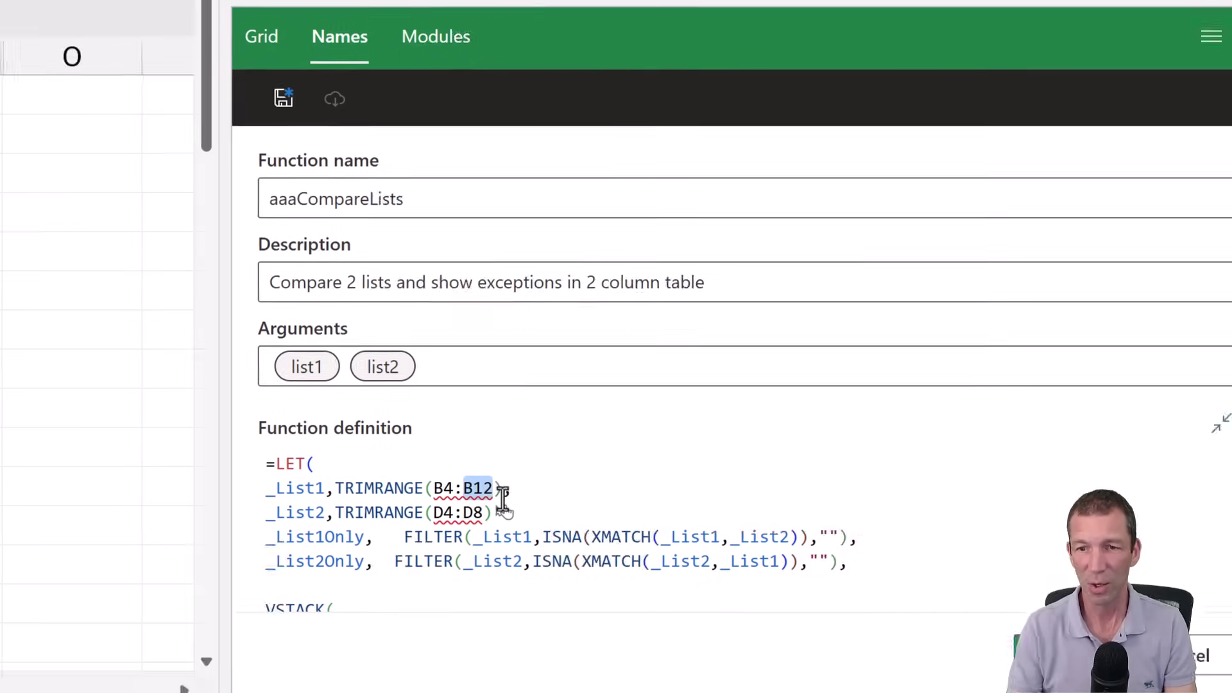
key("BackSpace")
key("BackSpace")
key("BackSpace")
key("BackSpace")
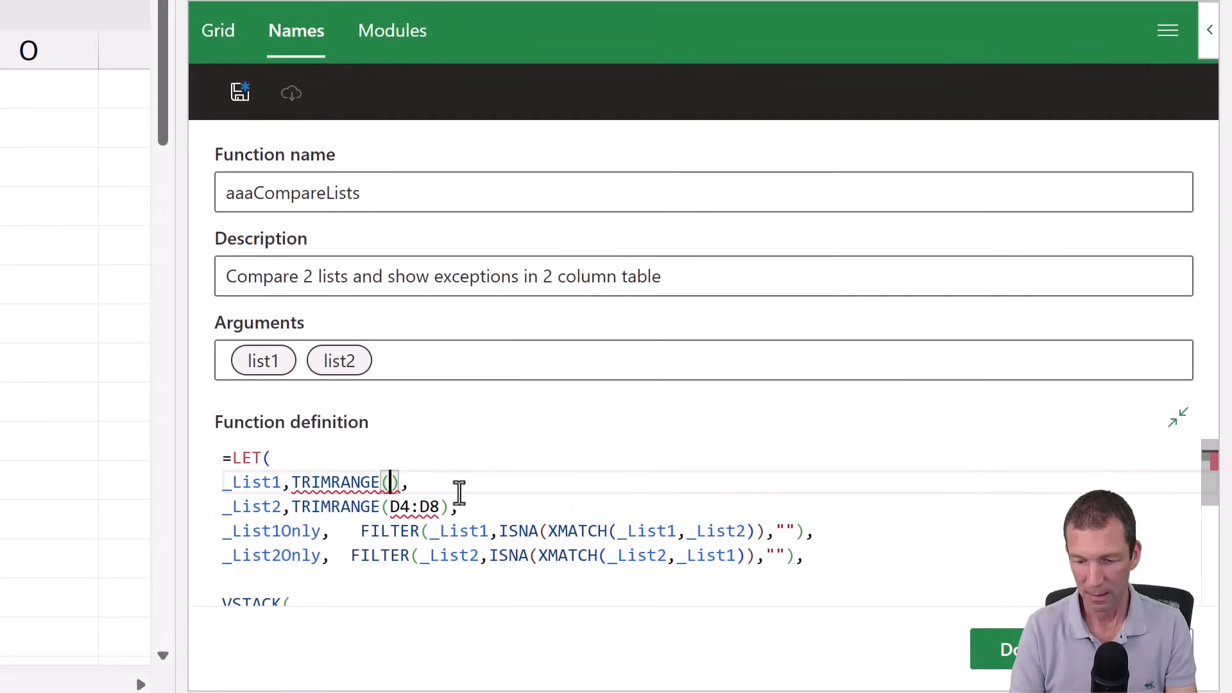
type("list")
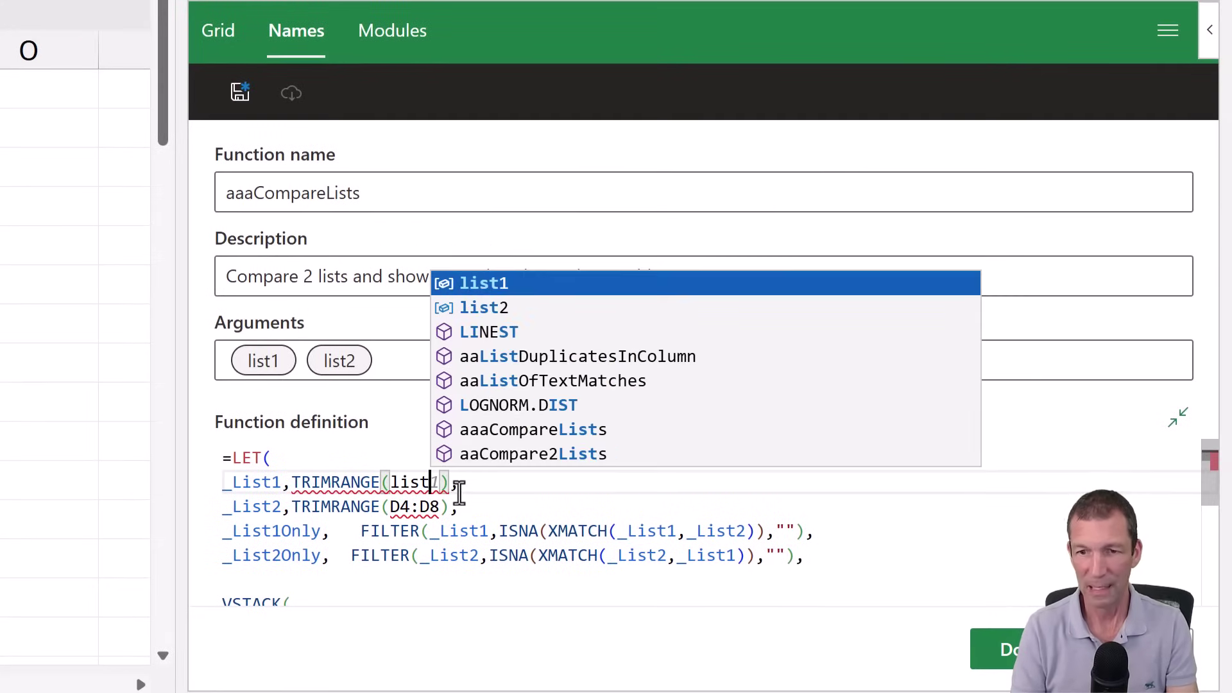
key("Tab")
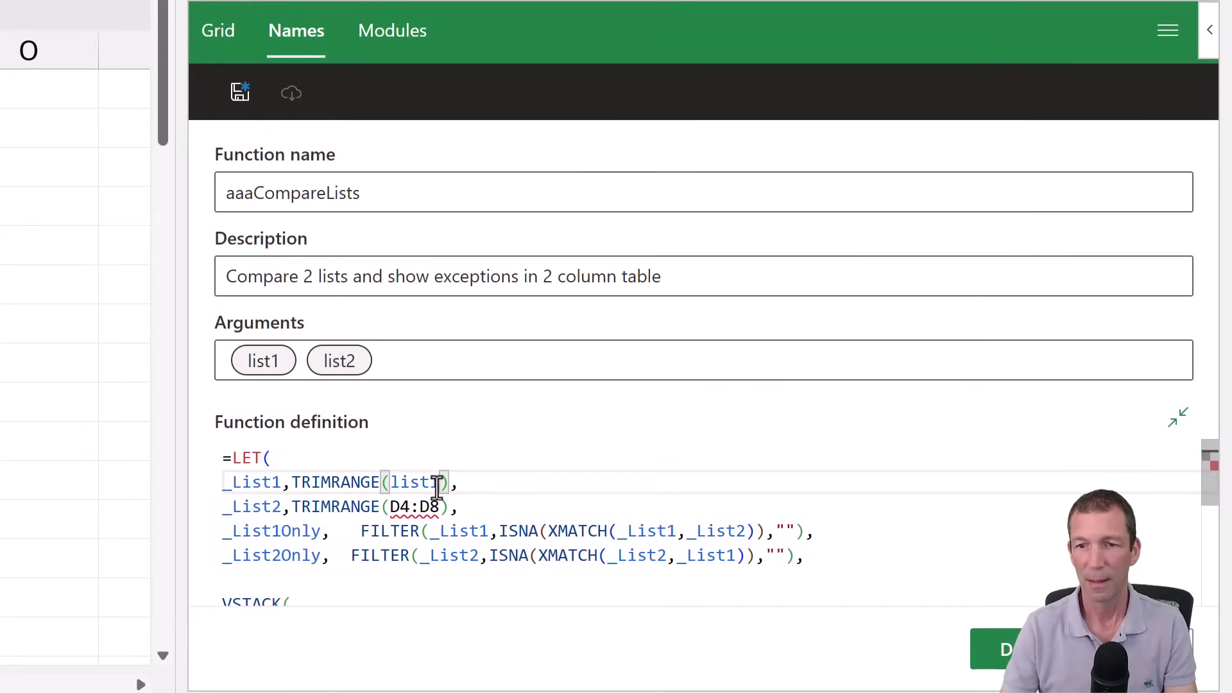
double_click(405, 507)
key("shift+Right")
key("shift+Right")
key("shift+Right")
type("list")
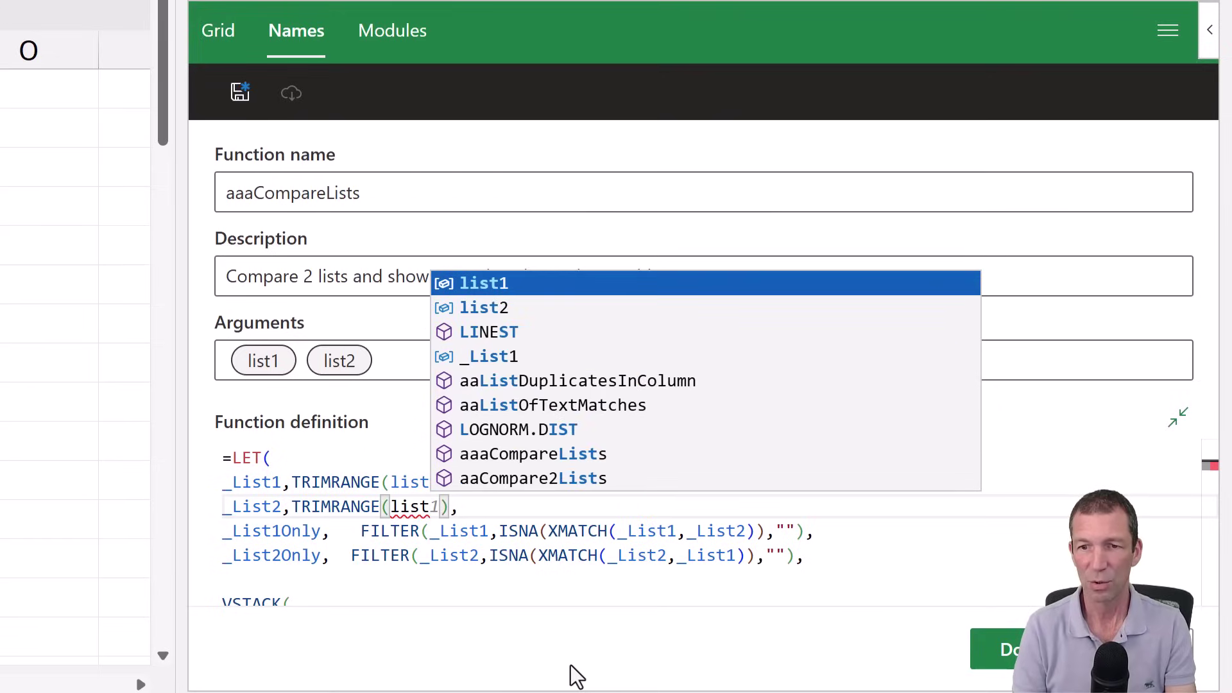
type("2")
key("Tab")
key("End")
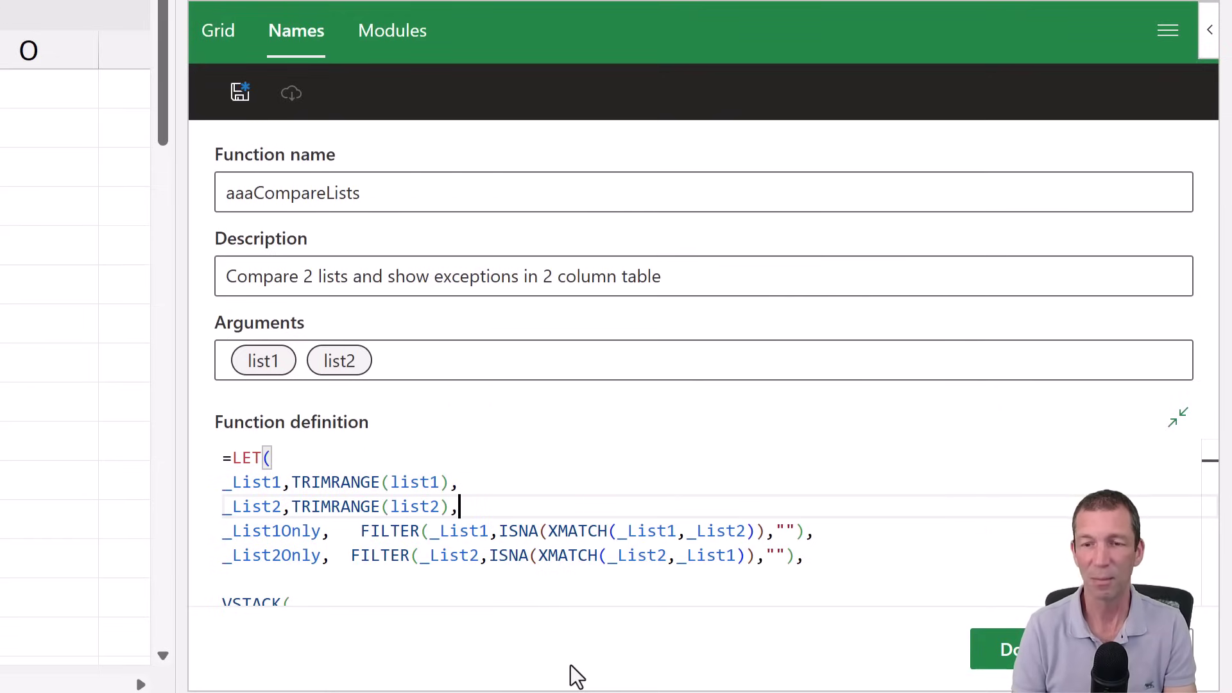
scroll(638, 502, "down", 4)
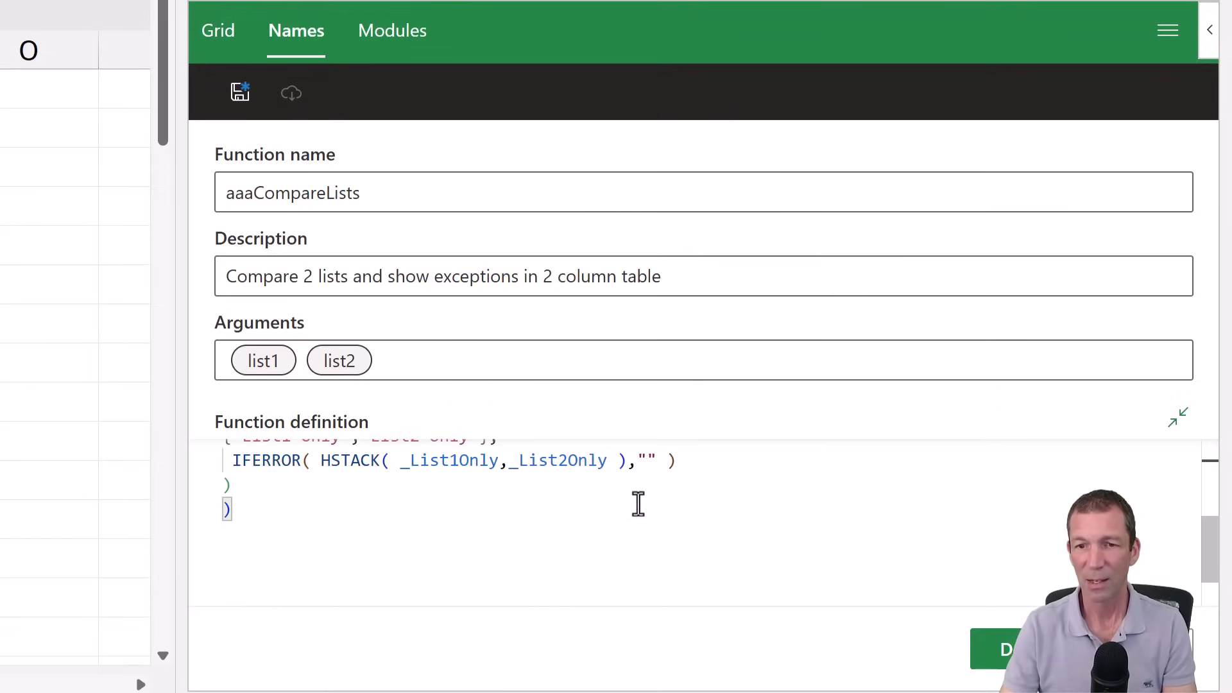
scroll(639, 502, "up", 3)
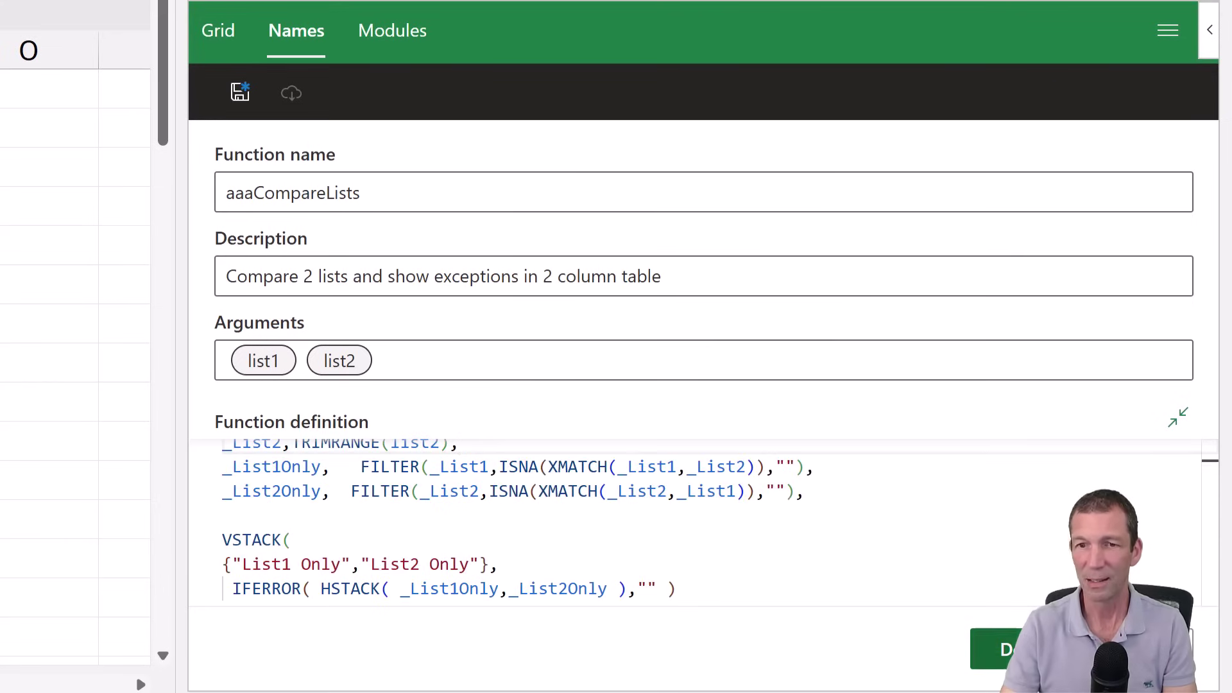
Finish aaaCompareLists, recheck its definition, and save the named functions to the workbook.
left_click(995, 648)
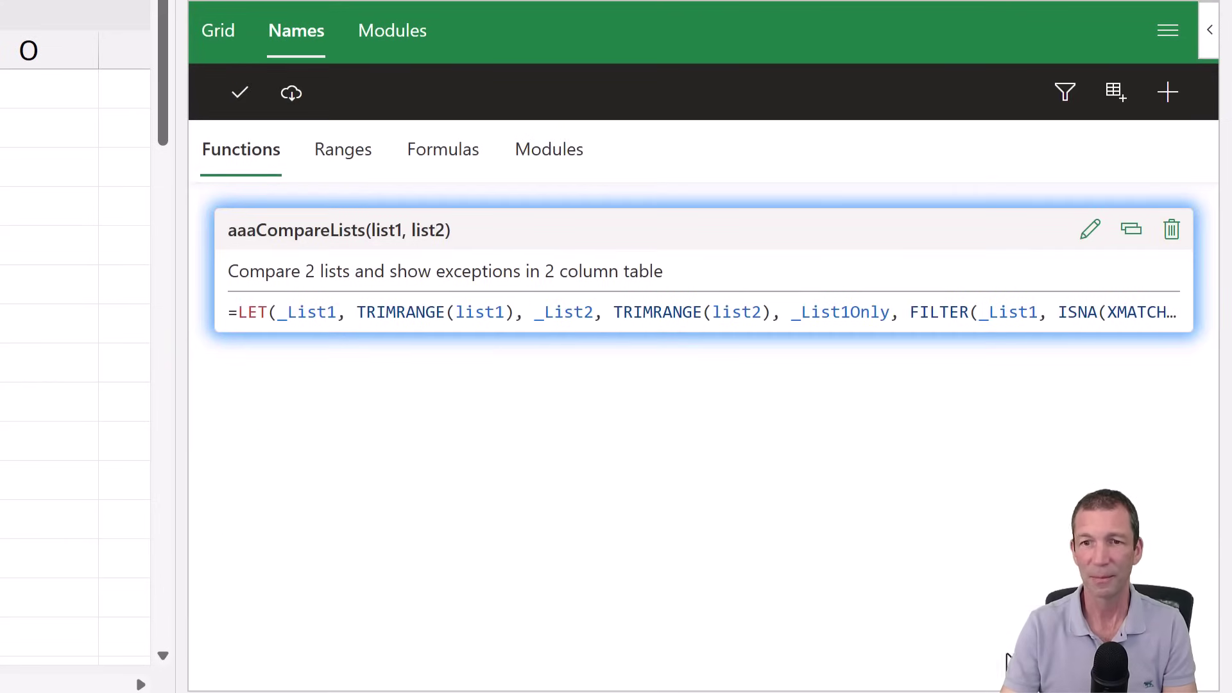
left_click(1096, 236)
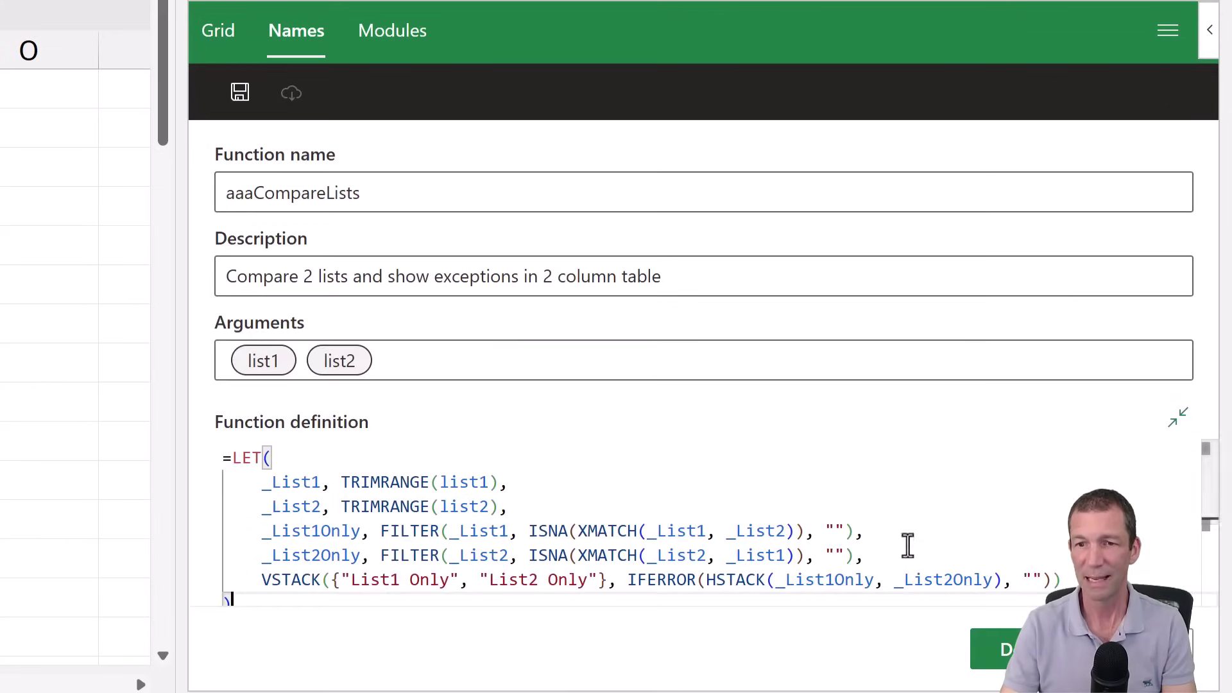
scroll(908, 546, "down", 5)
left_click(995, 648)
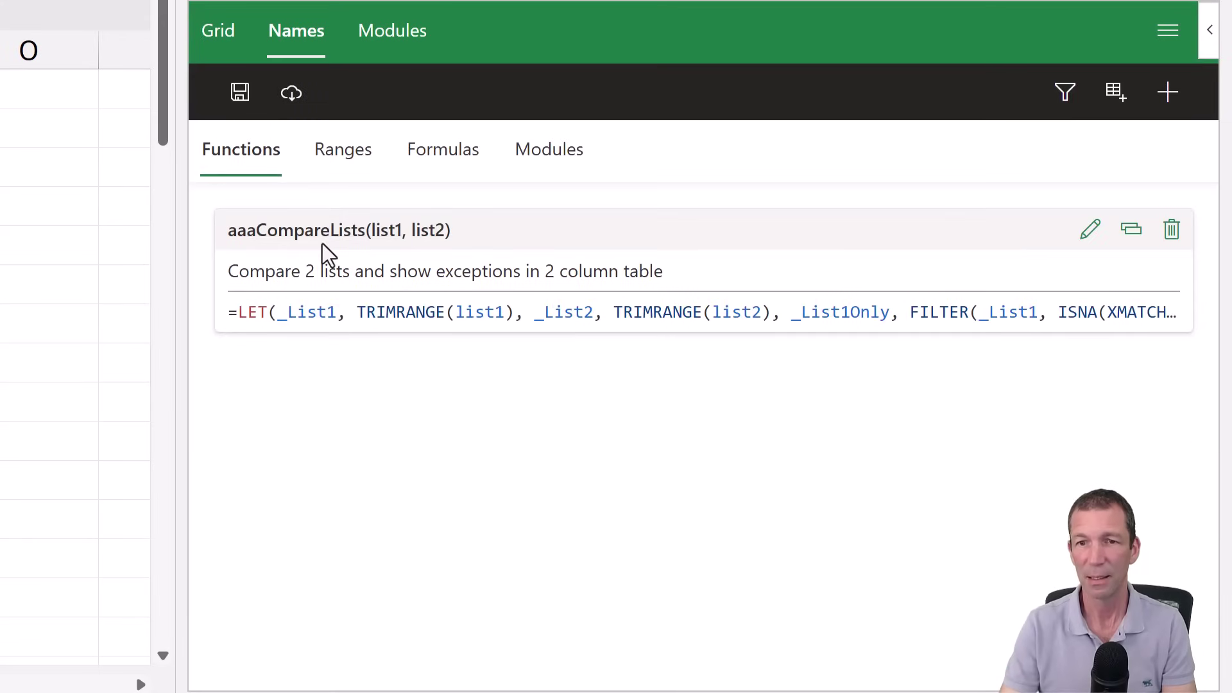
left_click(257, 101)
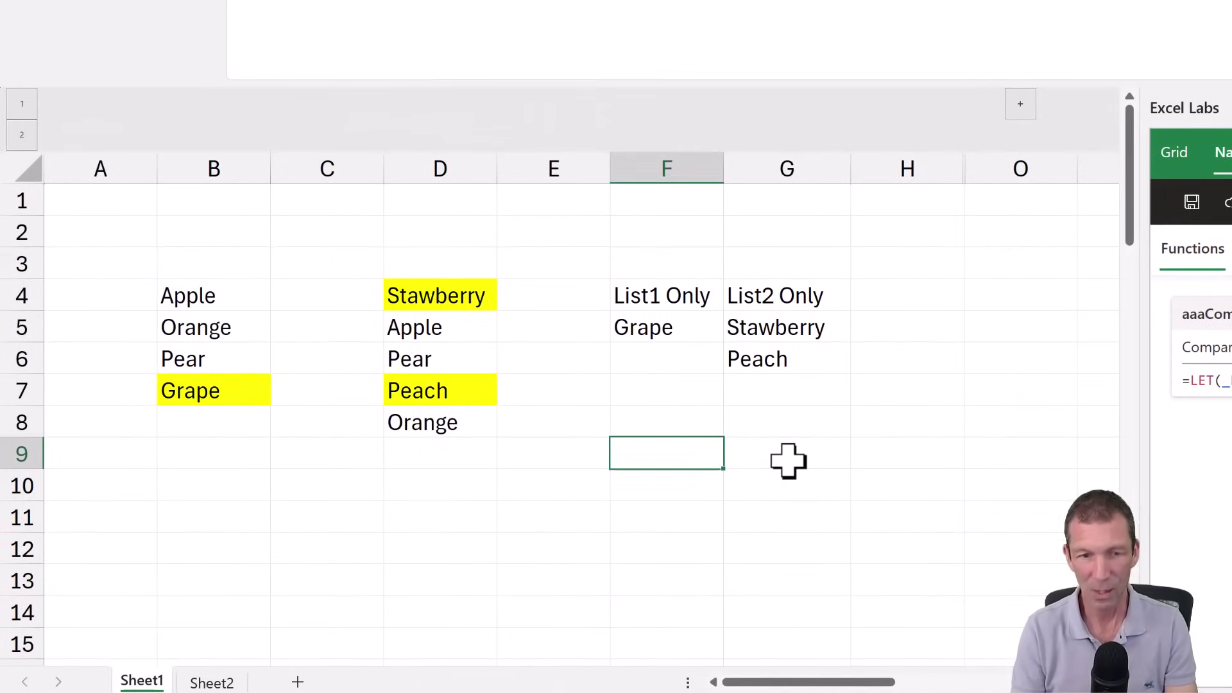
Enter =aaaCompareLists(B4:B7,D4:D8) in F9 to spill the List1 Only and List2 Only exceptions.
type("=aaa")
key("Tab")
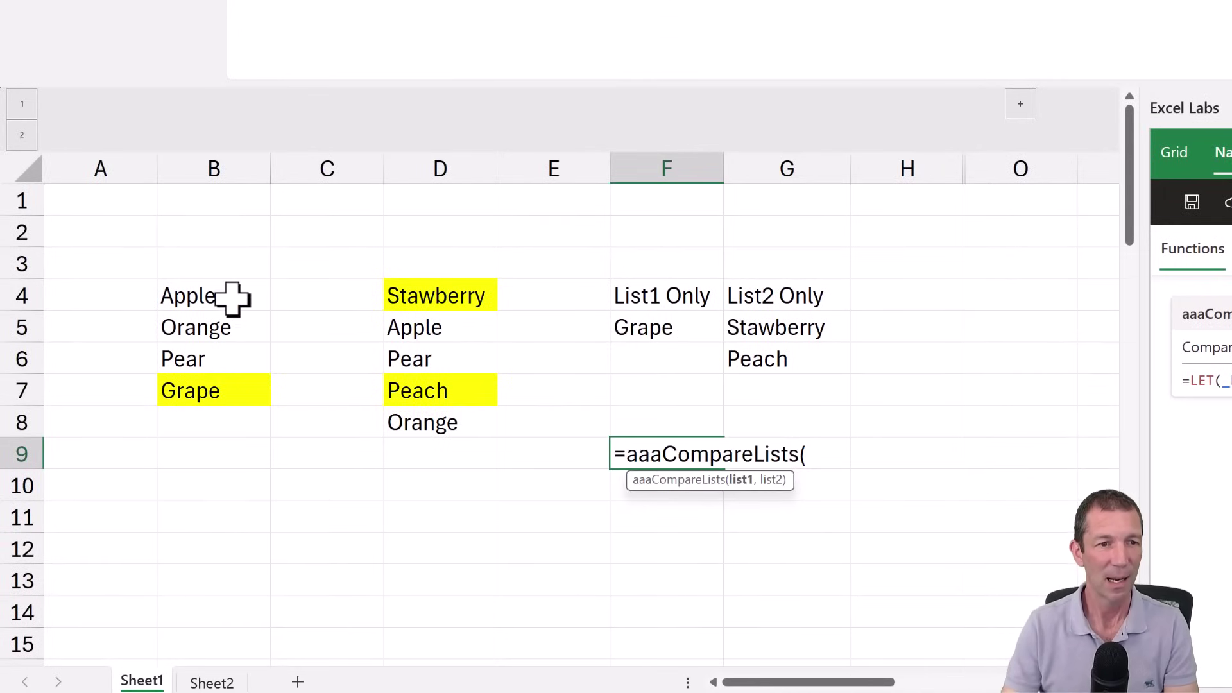
left_click_drag(234, 297, 241, 390)
type(",")
left_click(473, 300)
left_click_drag(473, 328, 463, 417)
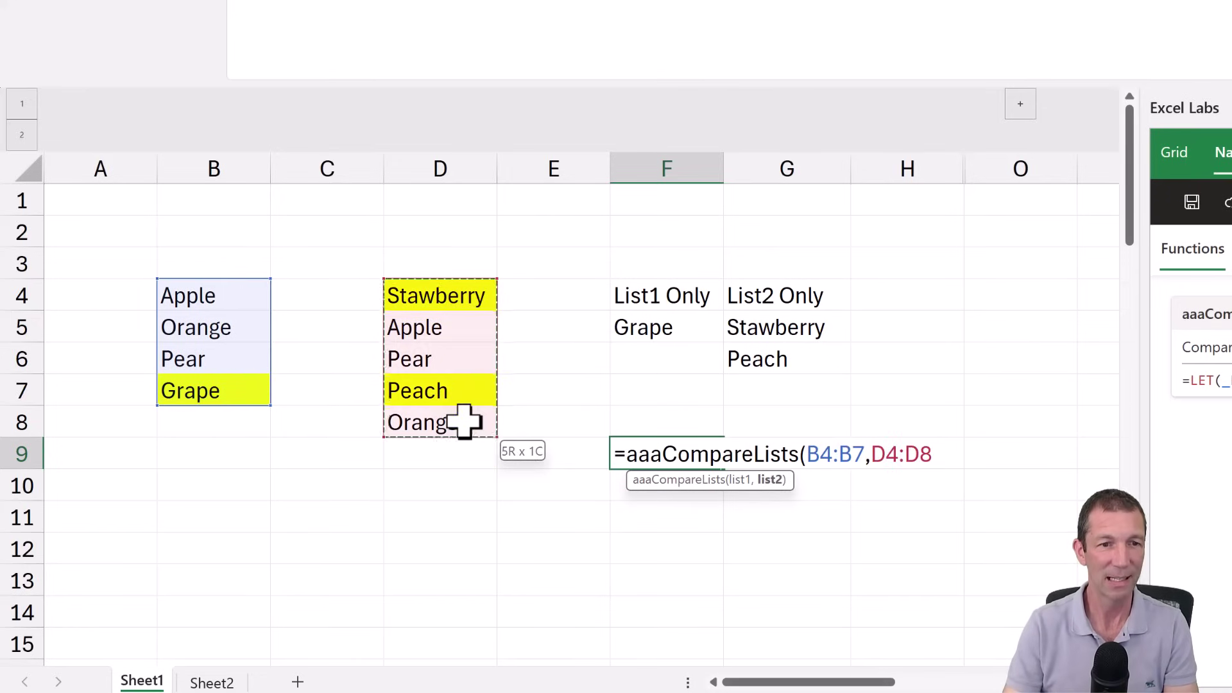
type(")")
key("Return")
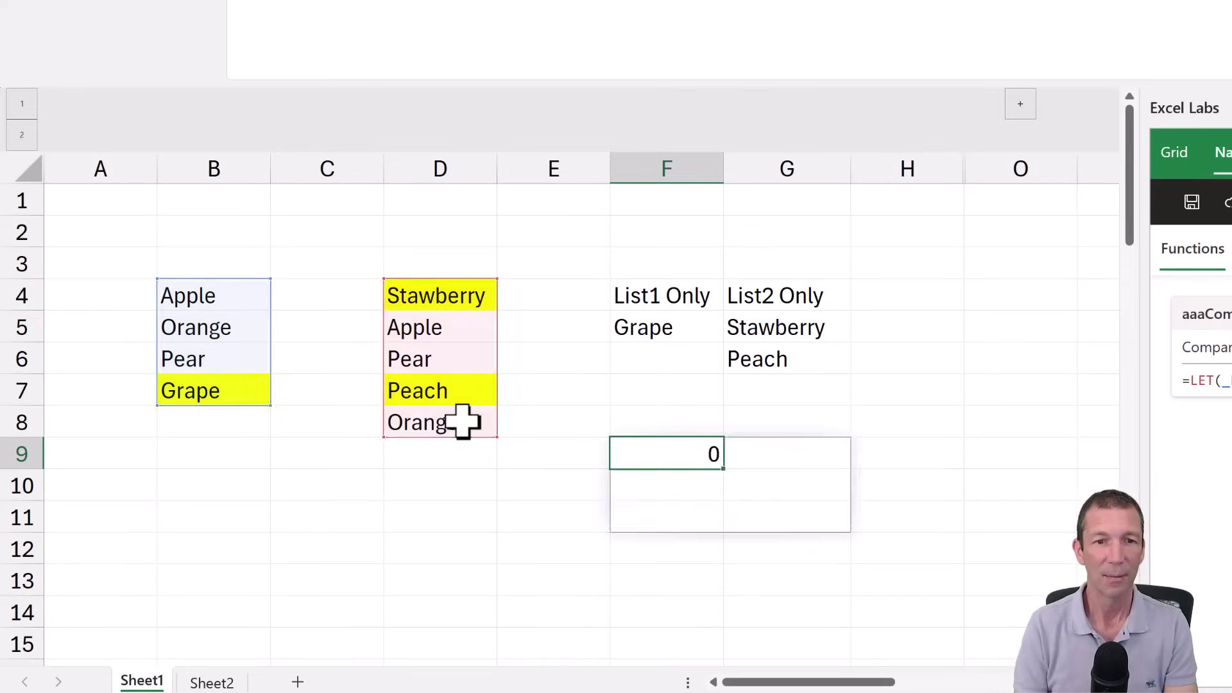
key("Up")
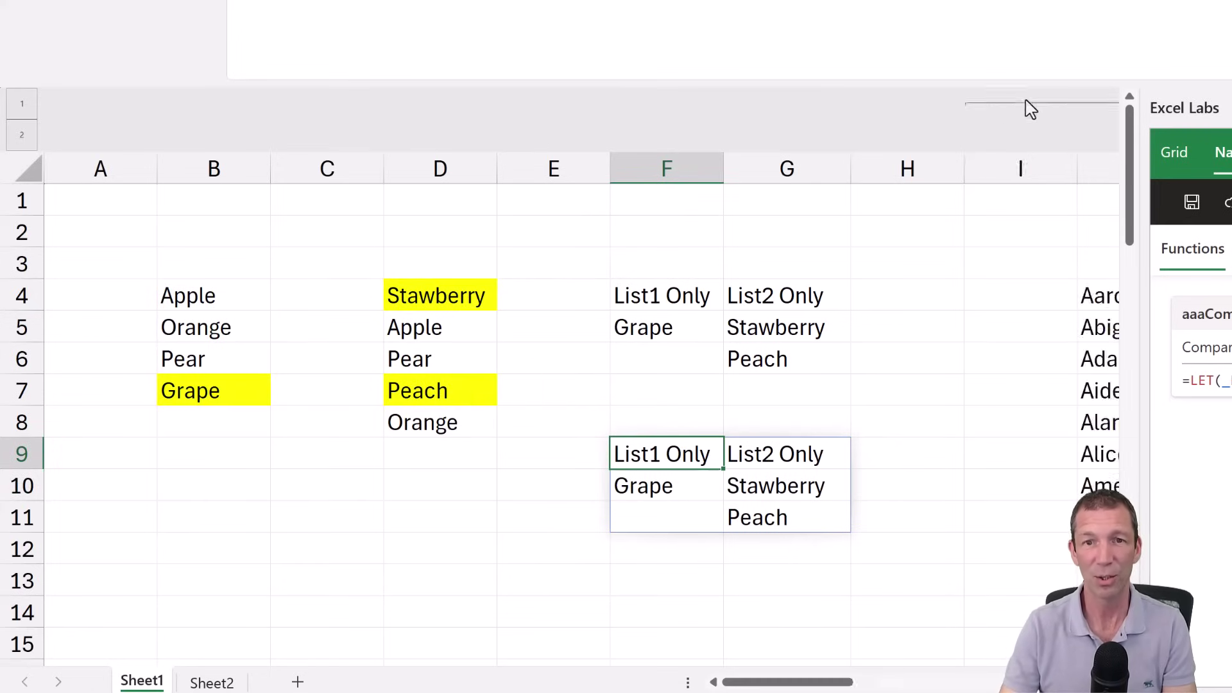
Expand hidden columns I–L and enter =aaaCompareLists(J:J,M:M) in O4.
left_click(1027, 110)
left_click(1025, 290)
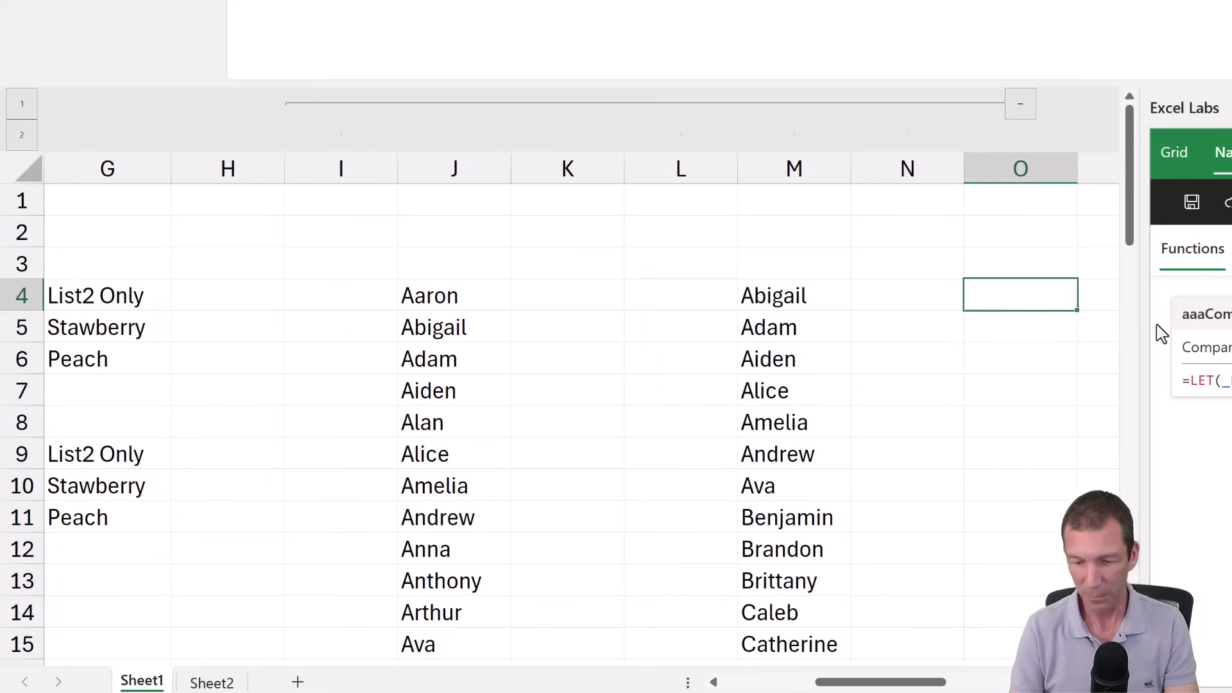
type("=aaa")
key("Tab")
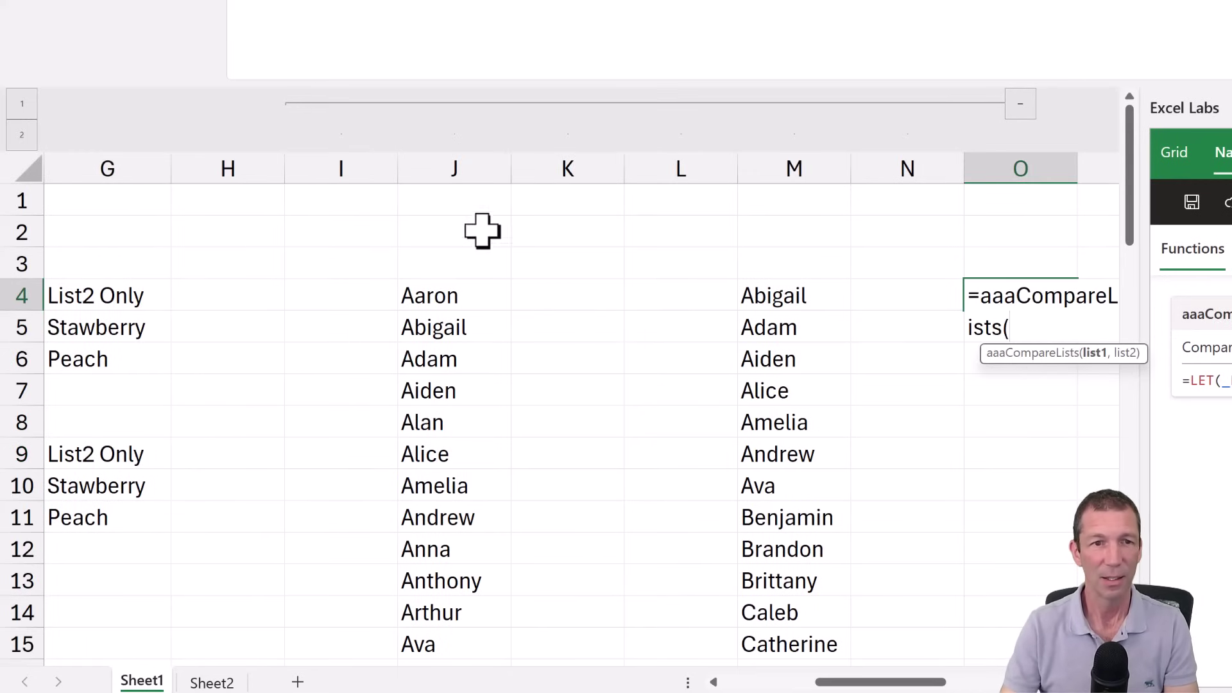
left_click(485, 165)
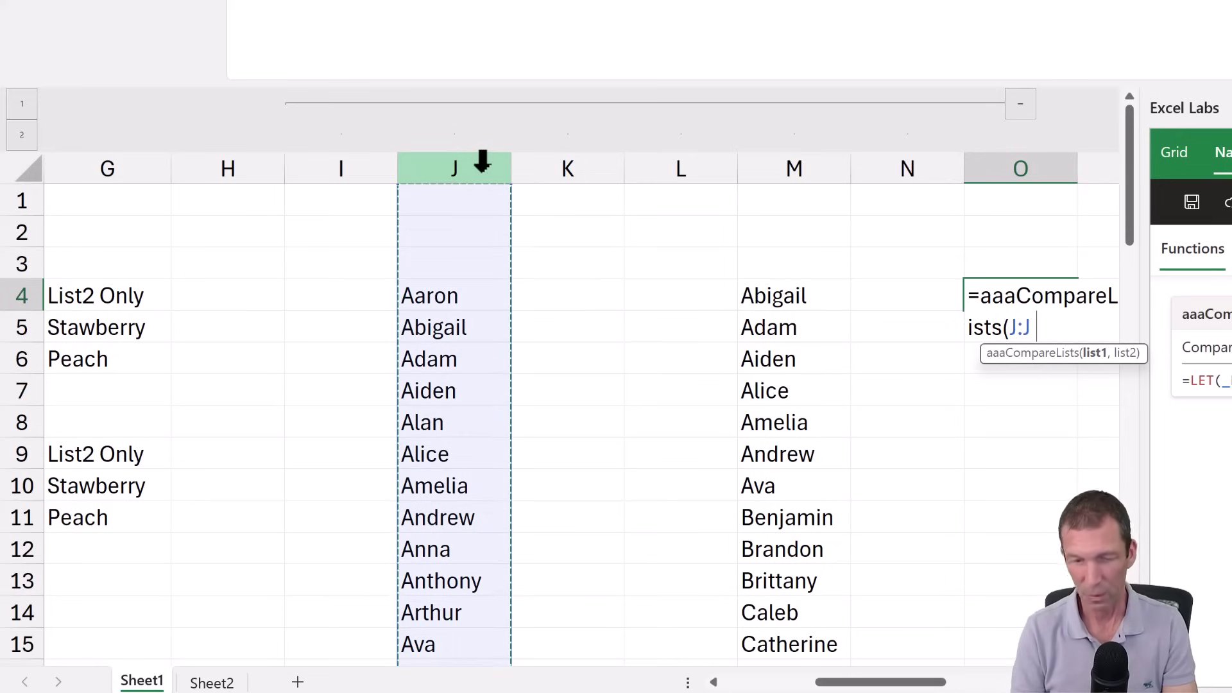
type(",")
left_click(813, 158)
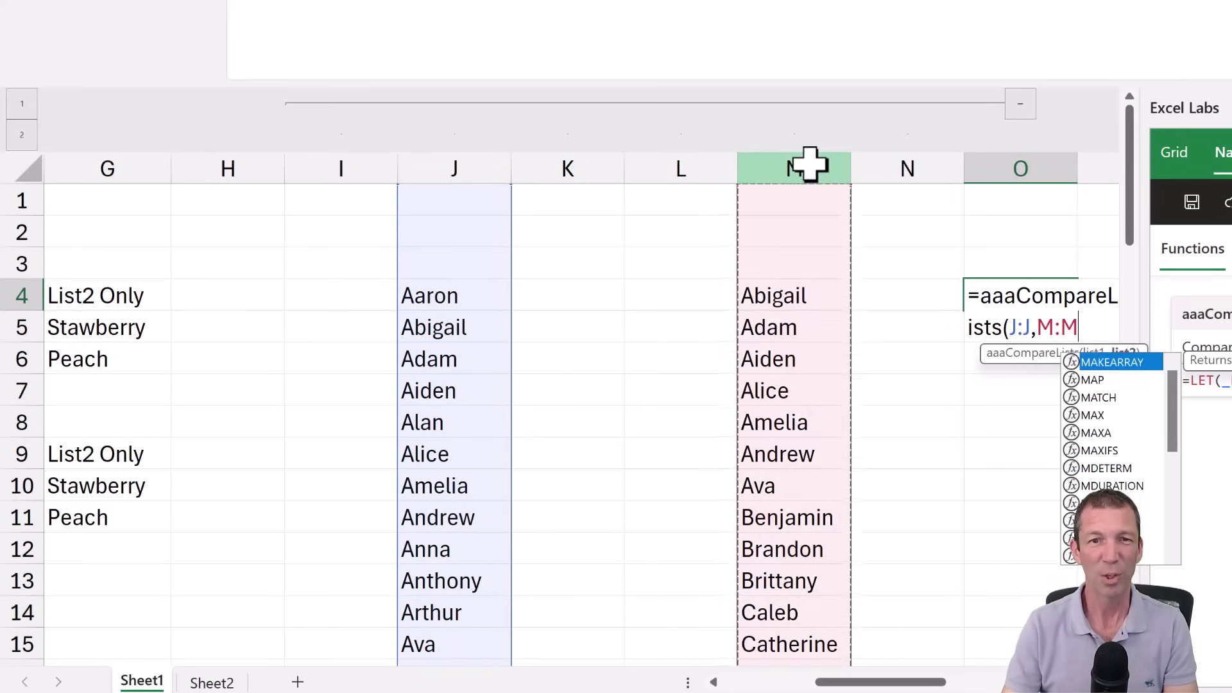
type(")")
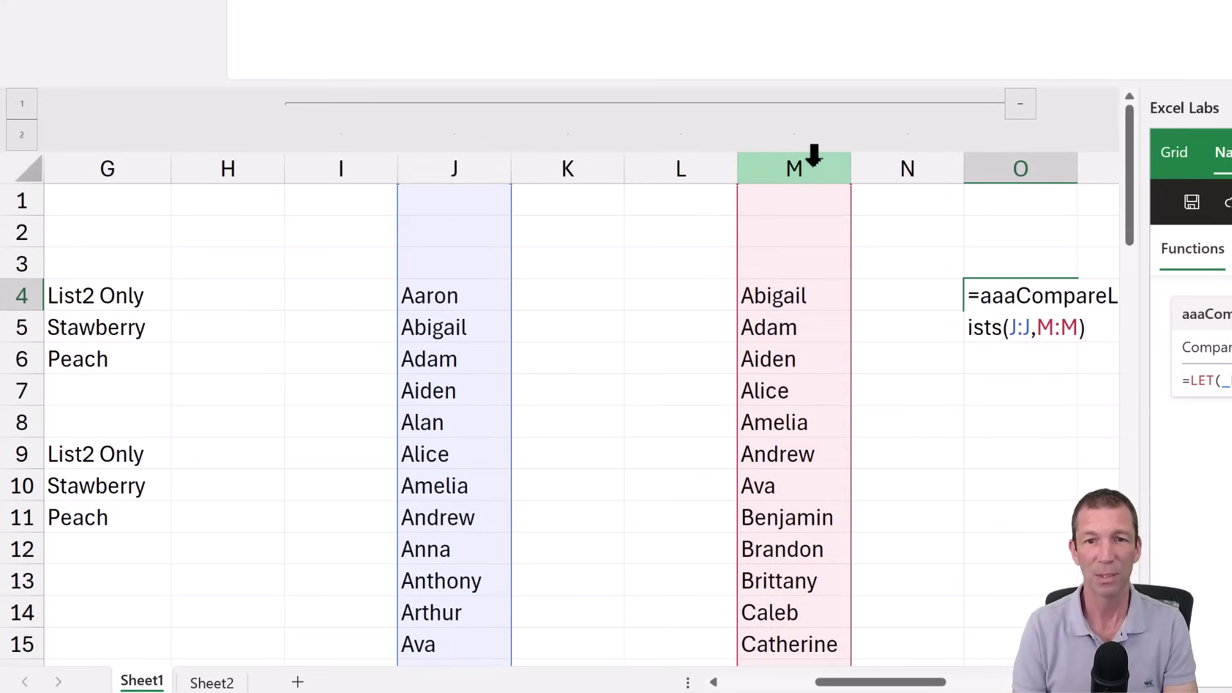
key("Return")
key("Right")
key("Right")
key("Left")
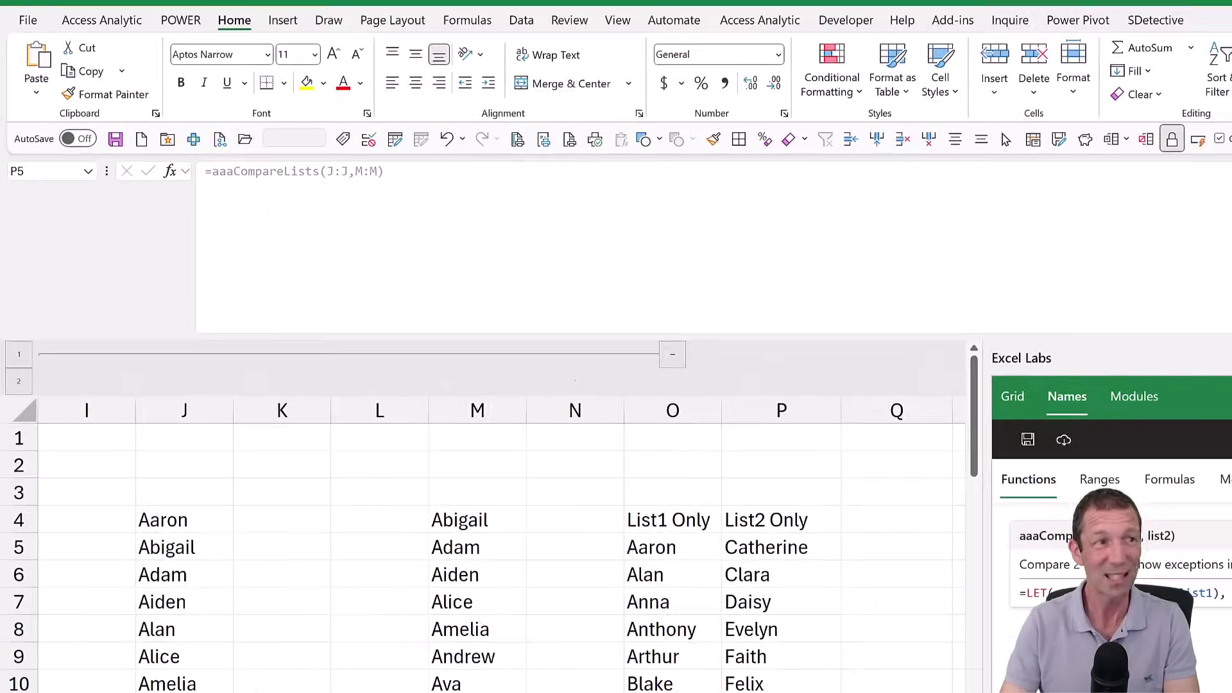
Scroll through the aaCompare2Lists code on the GitHub gist page and select its web address.
key("alt+Tab")
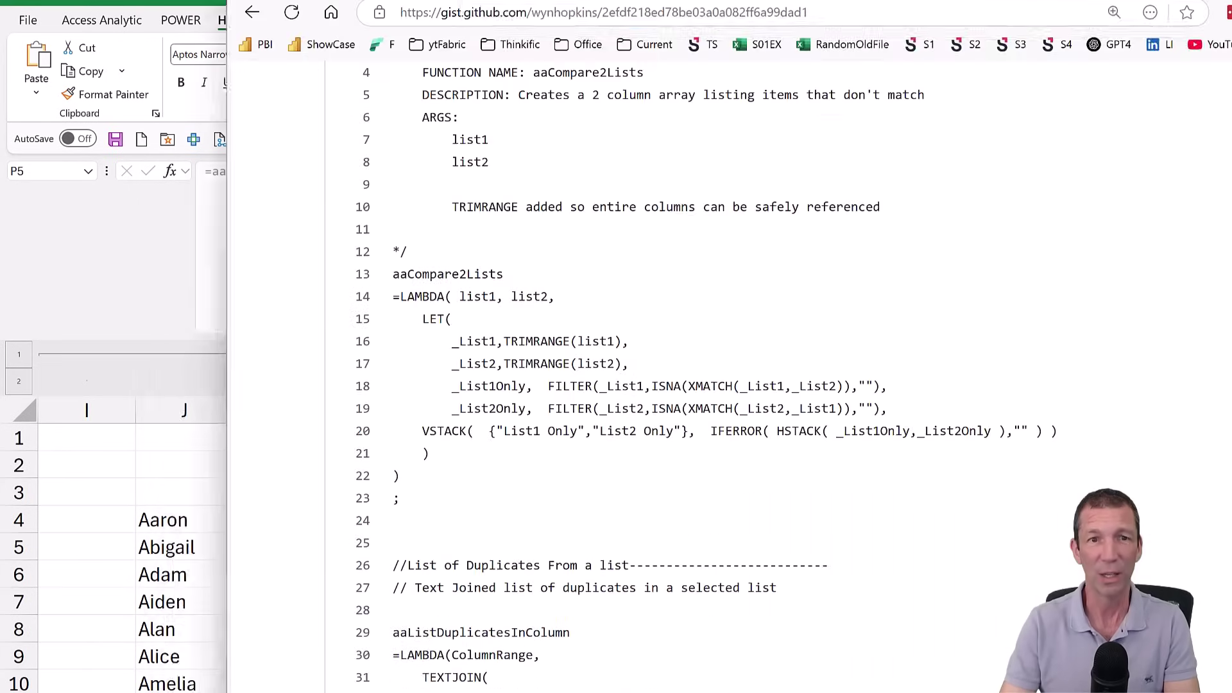
scroll(717, 237, "up", 5)
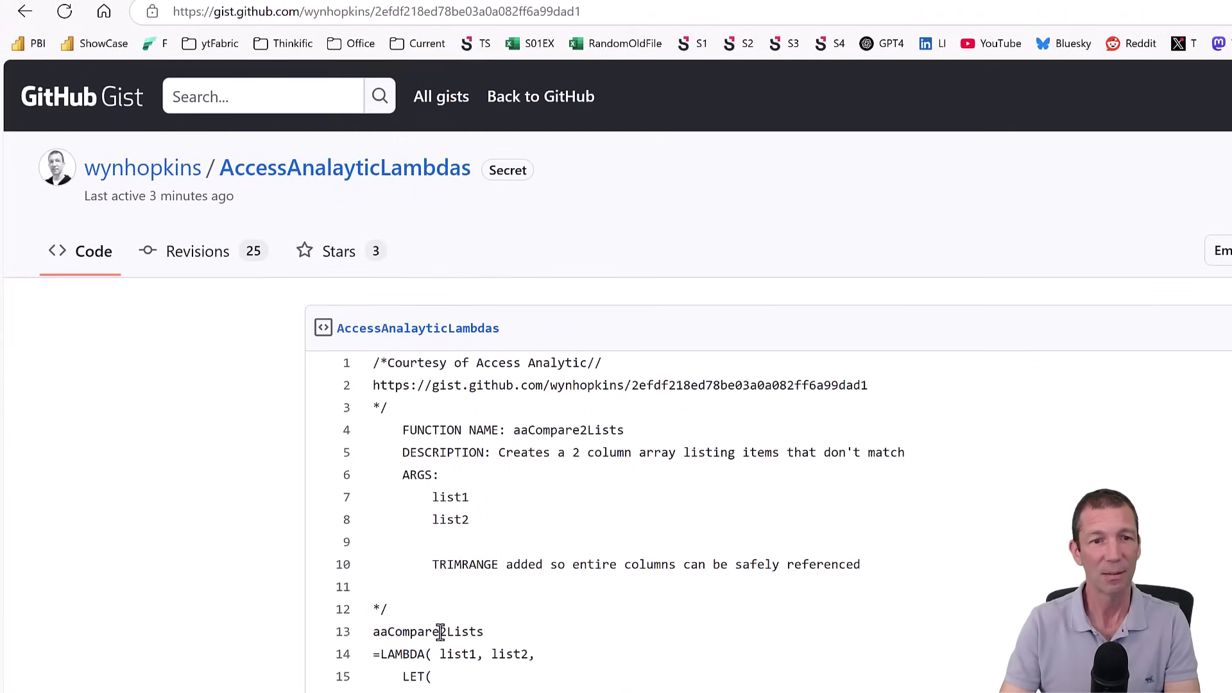
left_click_drag(381, 632, 482, 633)
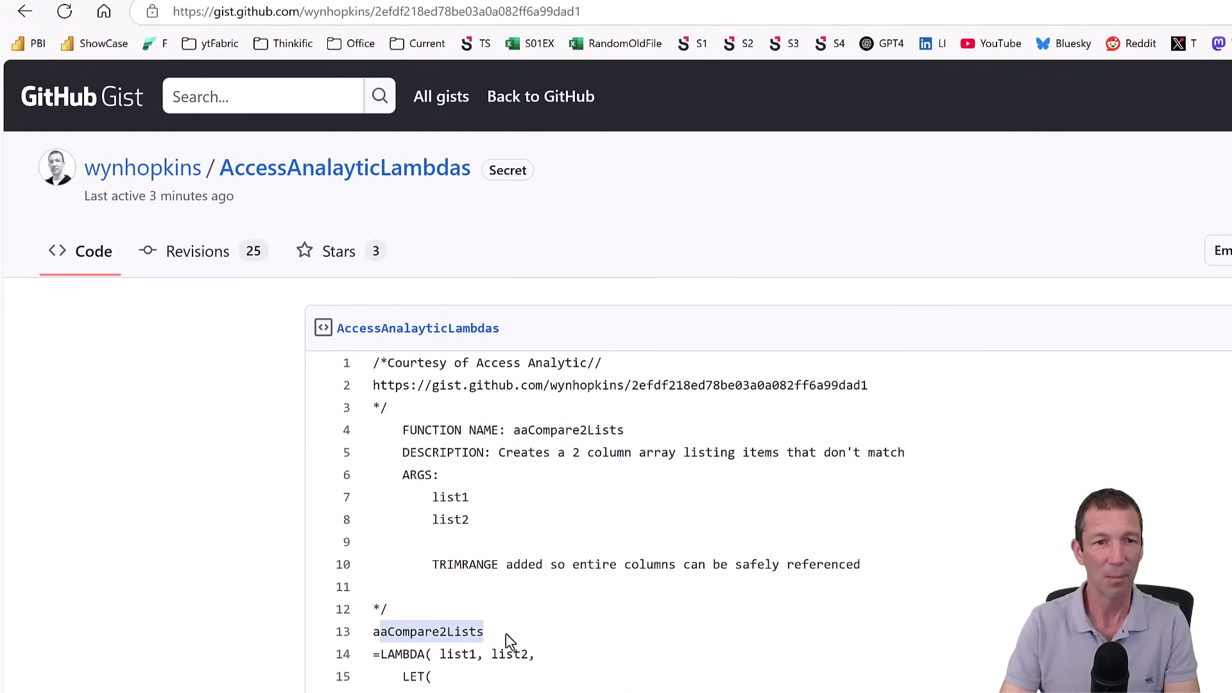
scroll(506, 634, "down", 1)
scroll(505, 637, "down", 4)
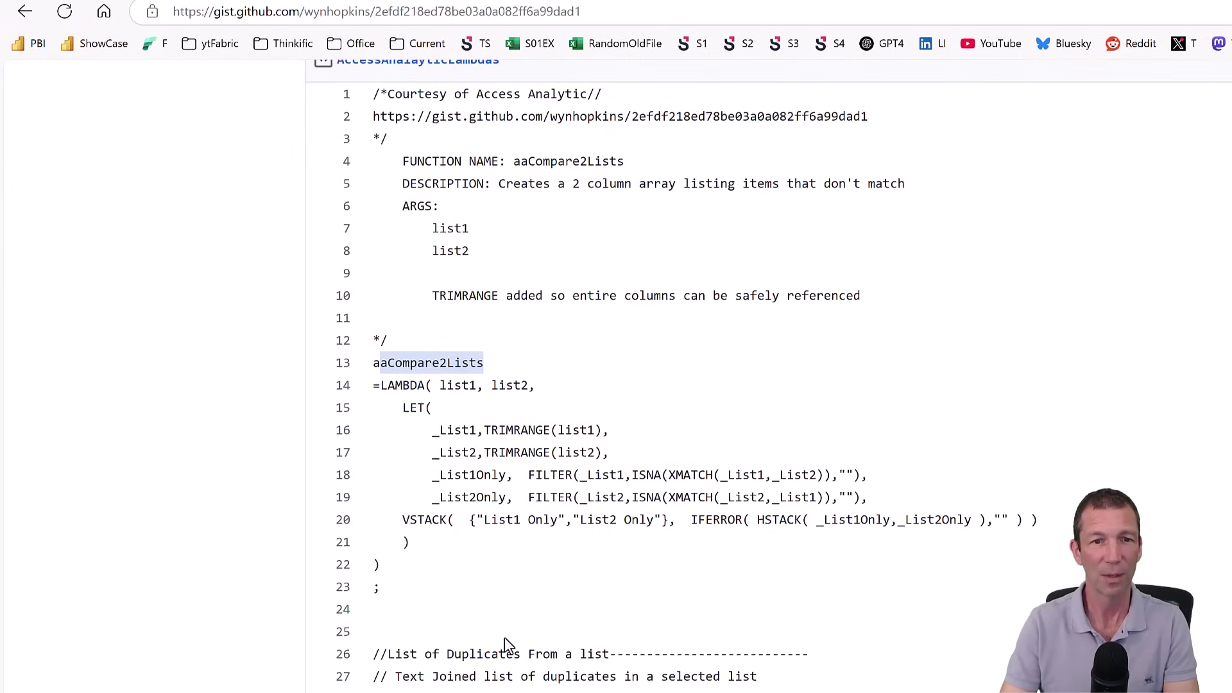
scroll(504, 638, "down", 3)
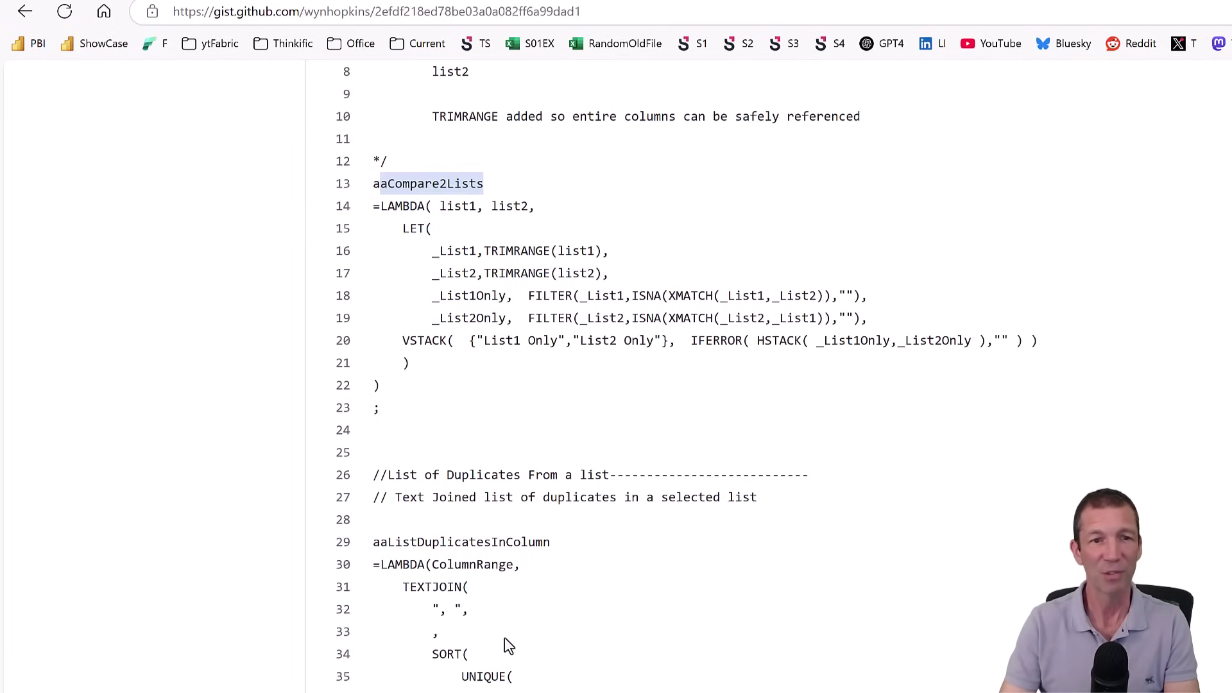
scroll(511, 581, "down", 7)
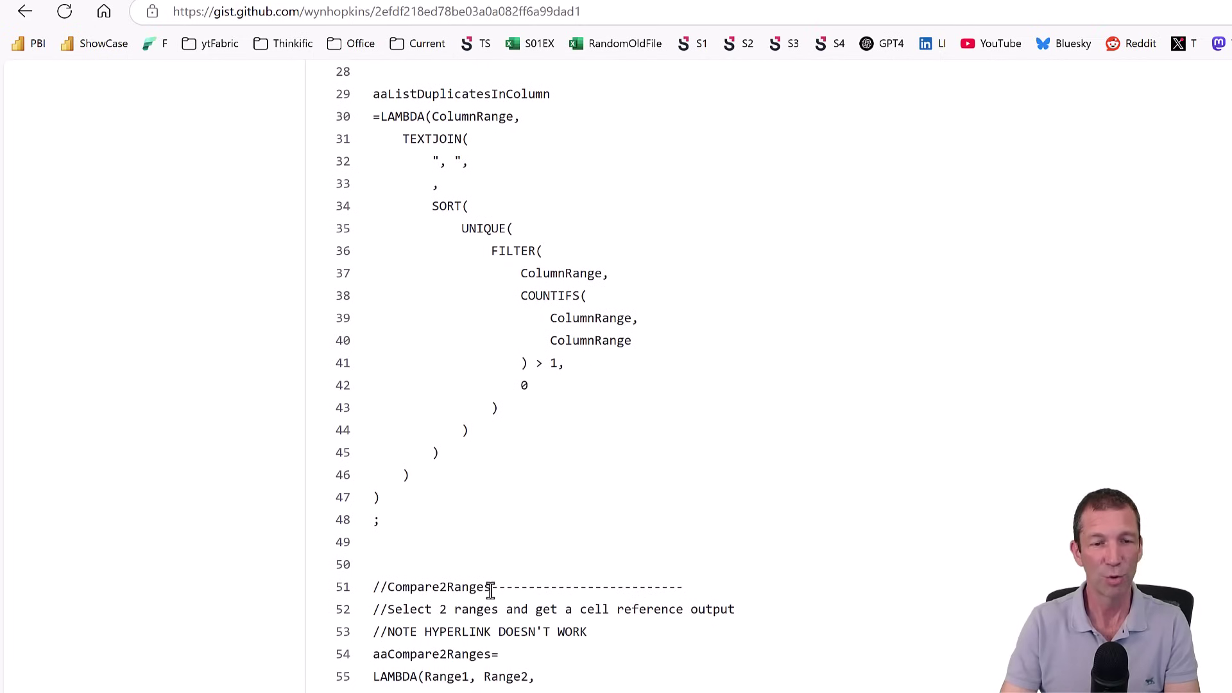
scroll(495, 586, "down", 3)
scroll(501, 586, "up", 10)
left_click(603, 13)
key("ctrl+c")
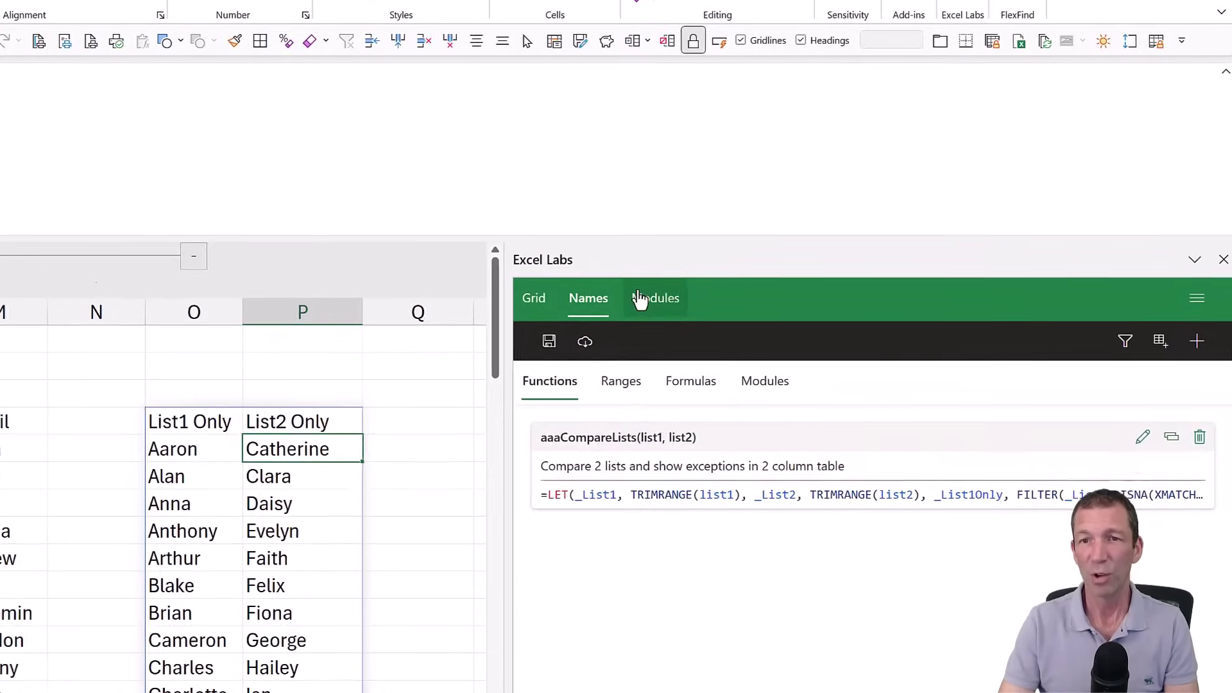
Show the Workbook module in Excel Labs, paste the gist URL into an import, then cancel it.
left_click(1027, 376)
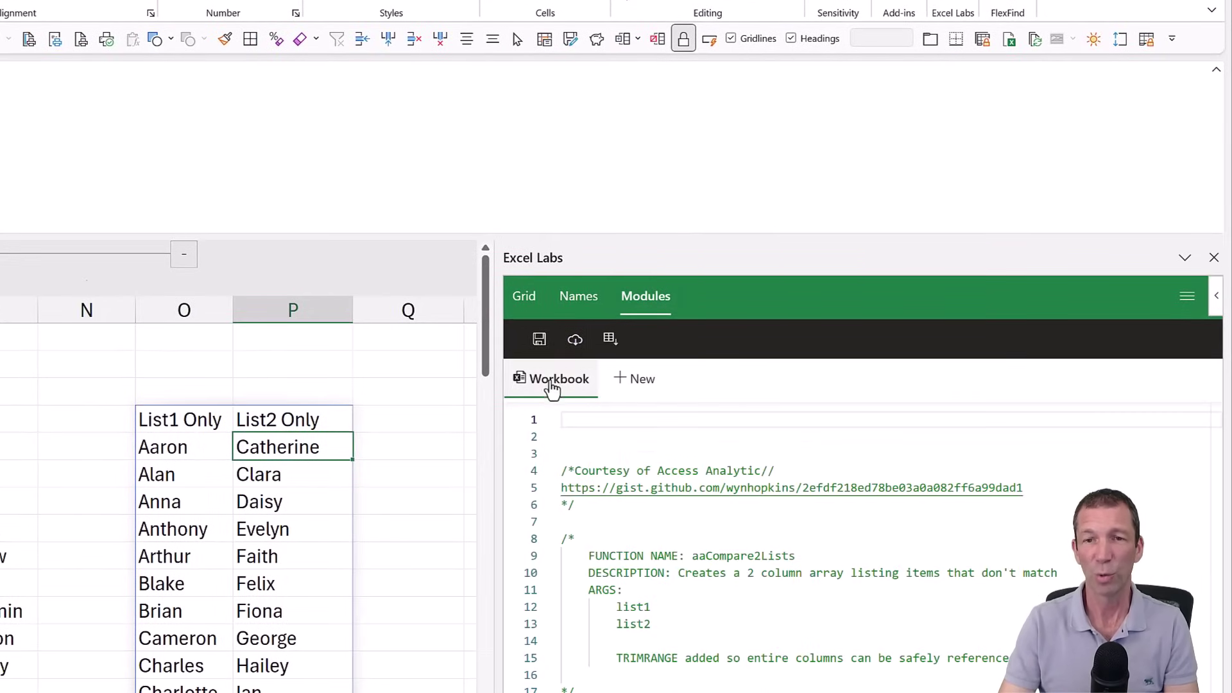
left_click(577, 347)
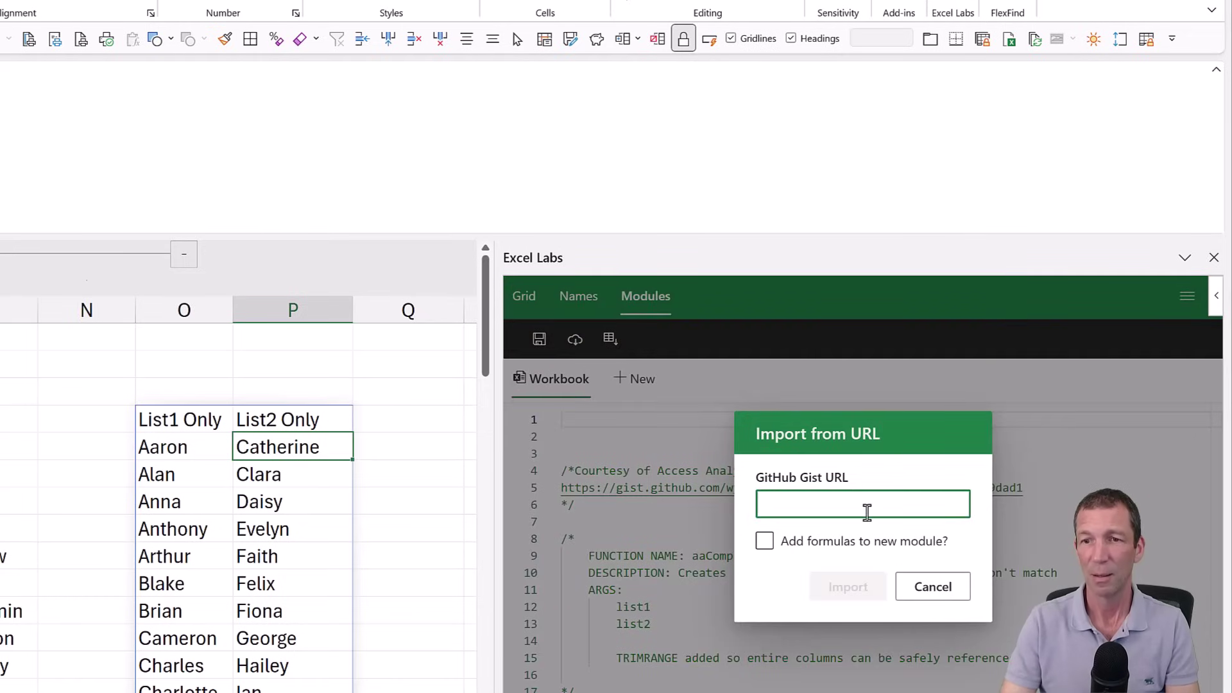
key("ctrl+v")
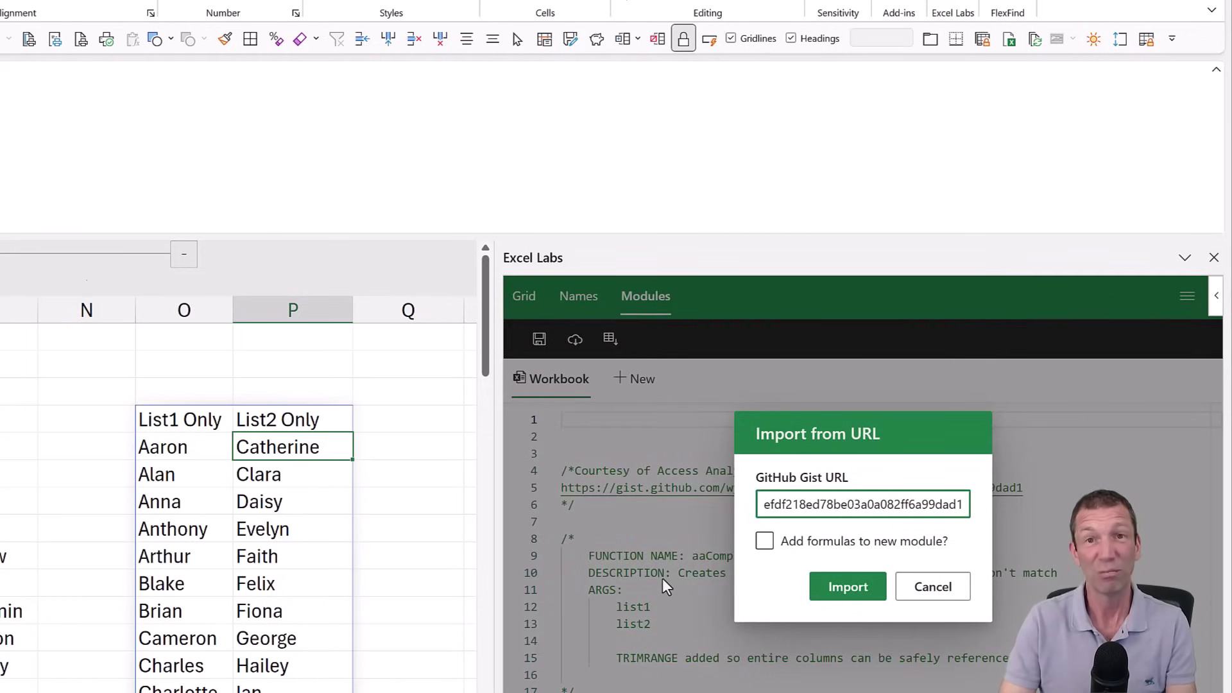
left_click(923, 589)
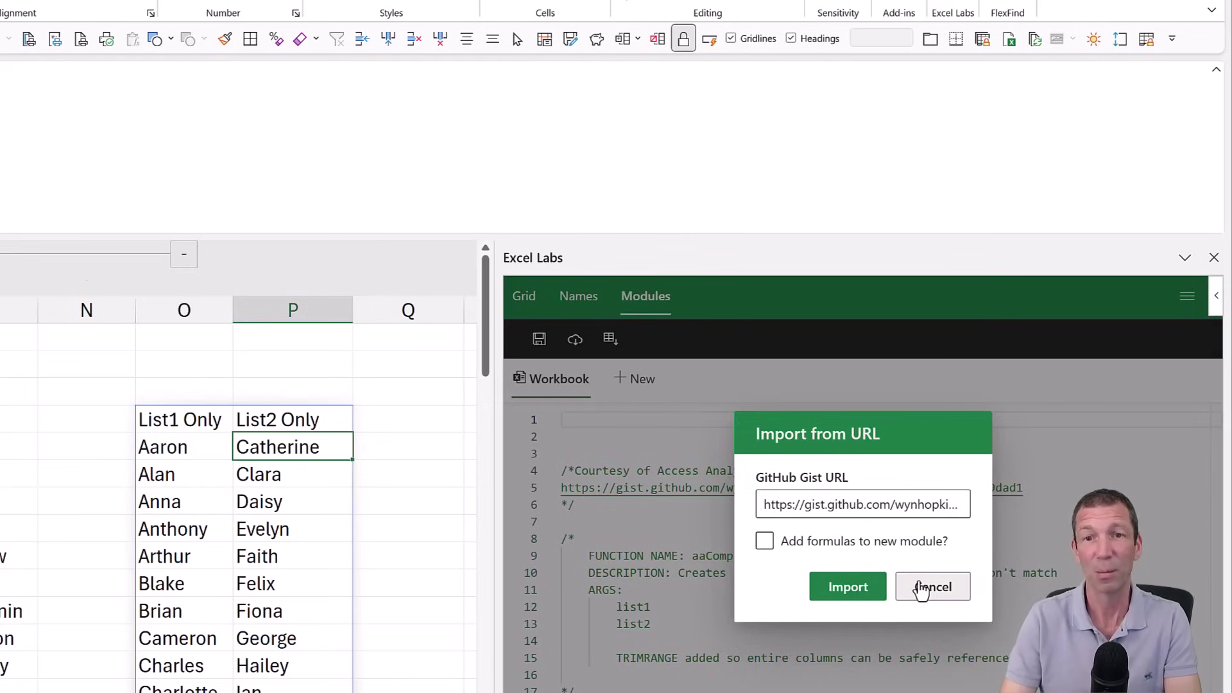
left_click(923, 588)
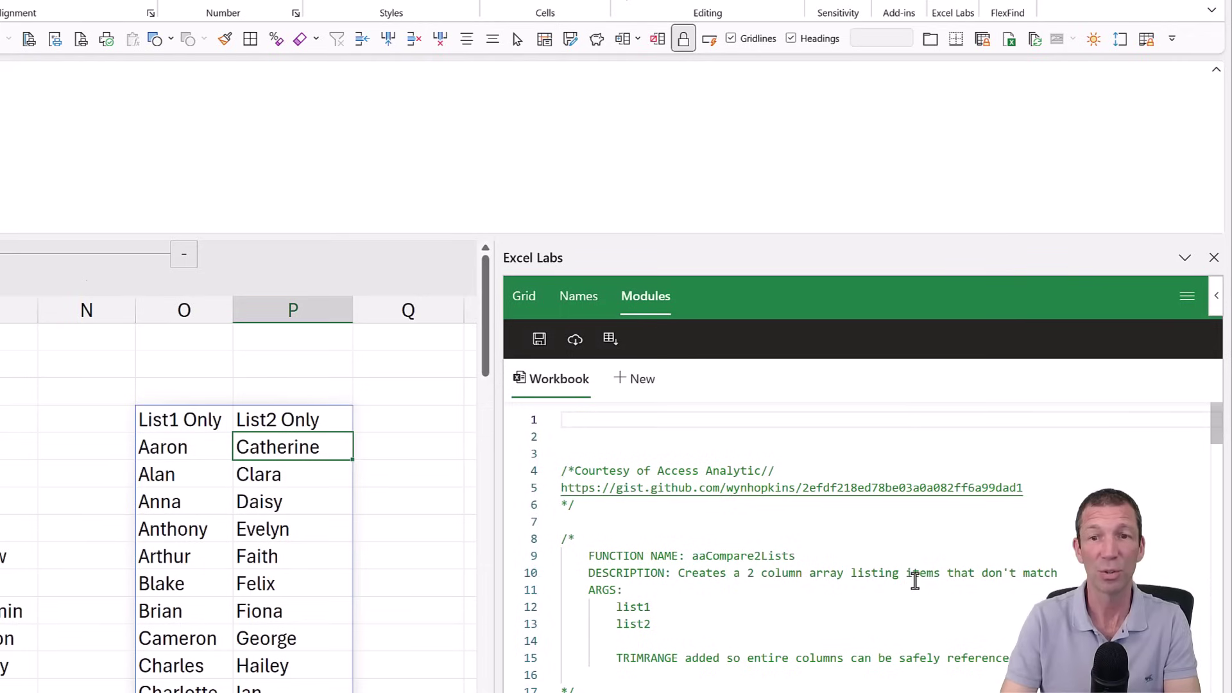
left_click(308, 370)
left_click(164, 376)
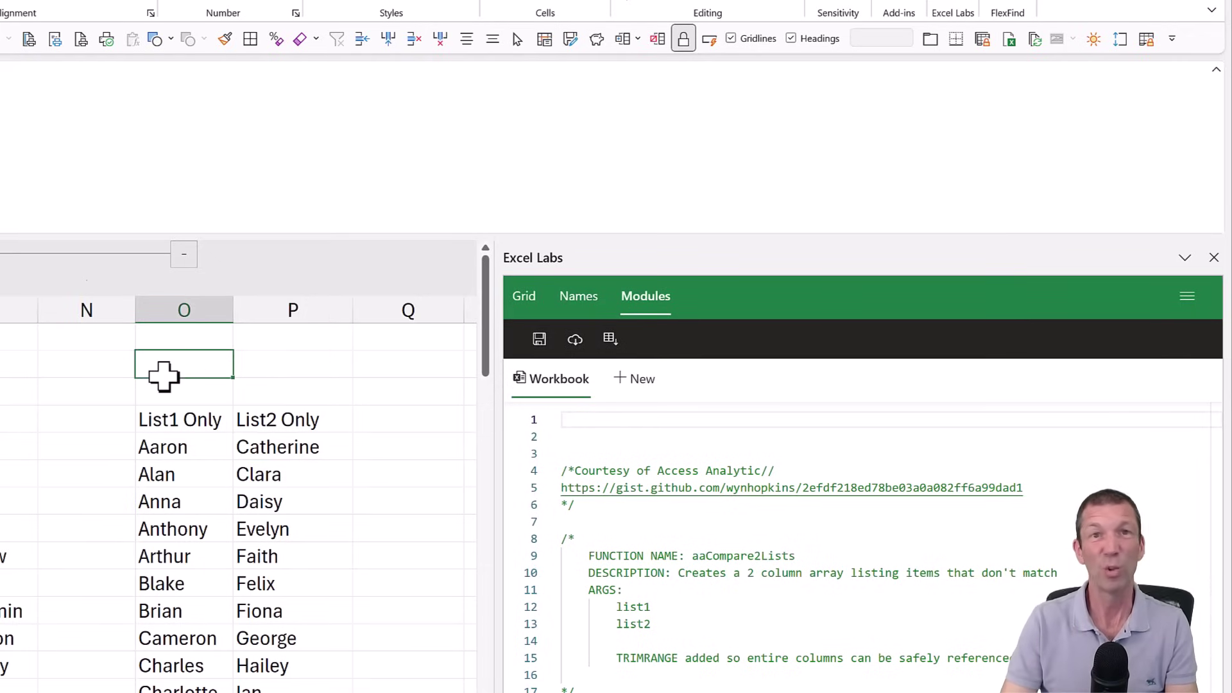
type("gis")
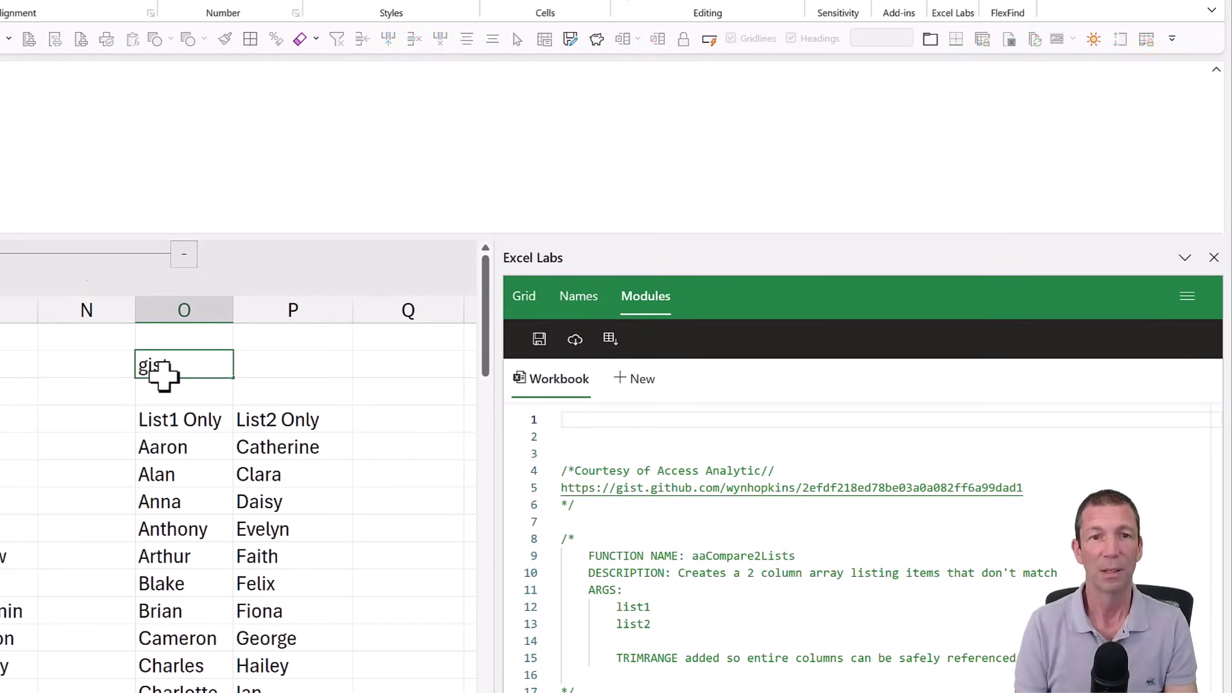
type("t")
key("ctrl+v")
key("Return")
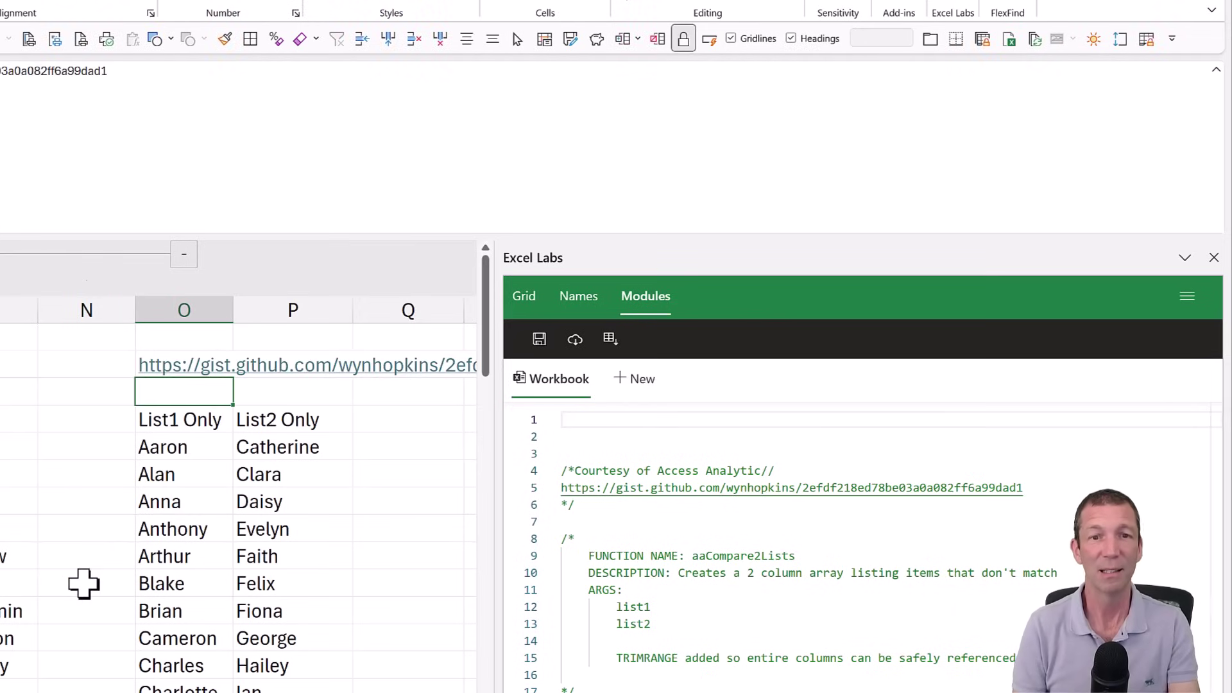
key("Up")
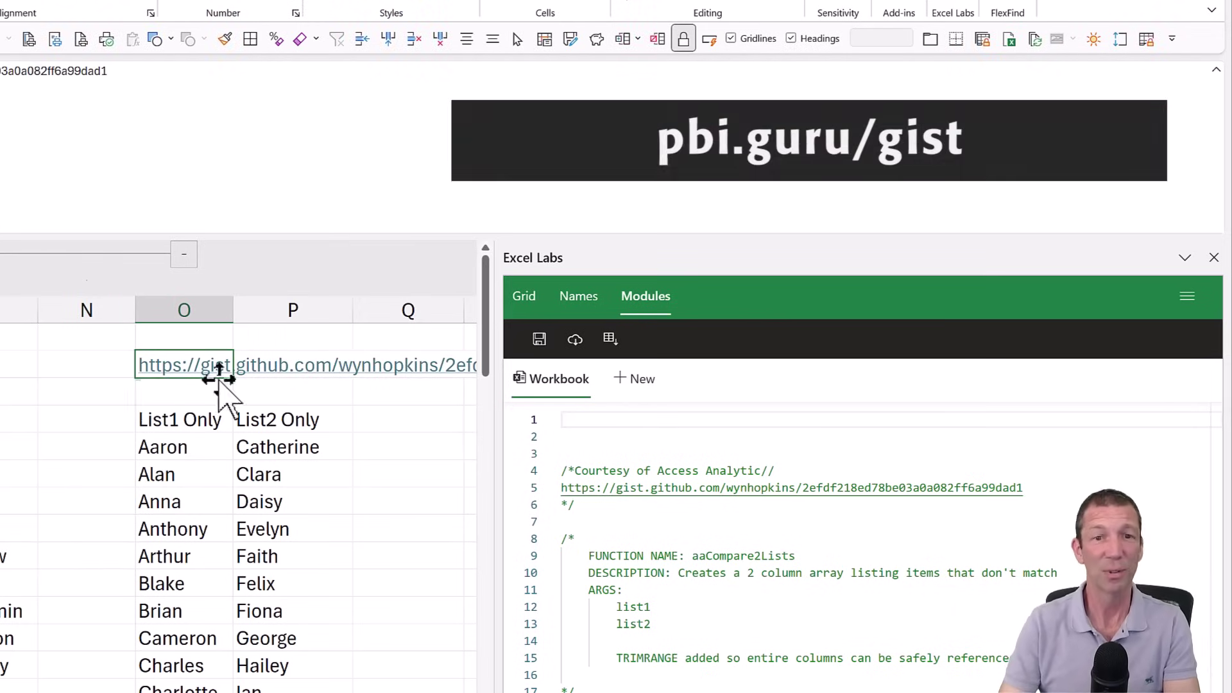